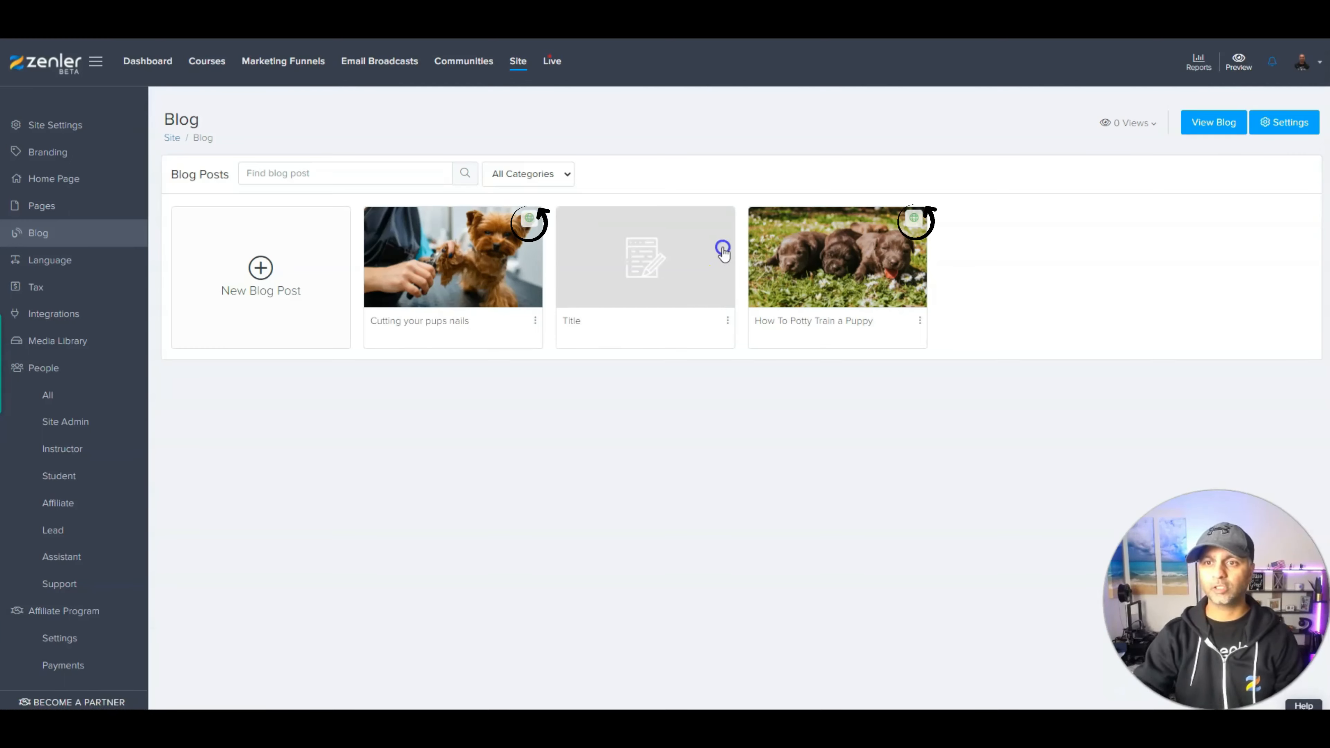
Open the public blog page and examine the title and tagline in its header banner.
{"action": "left_click", "coordinate": [679, 315]}
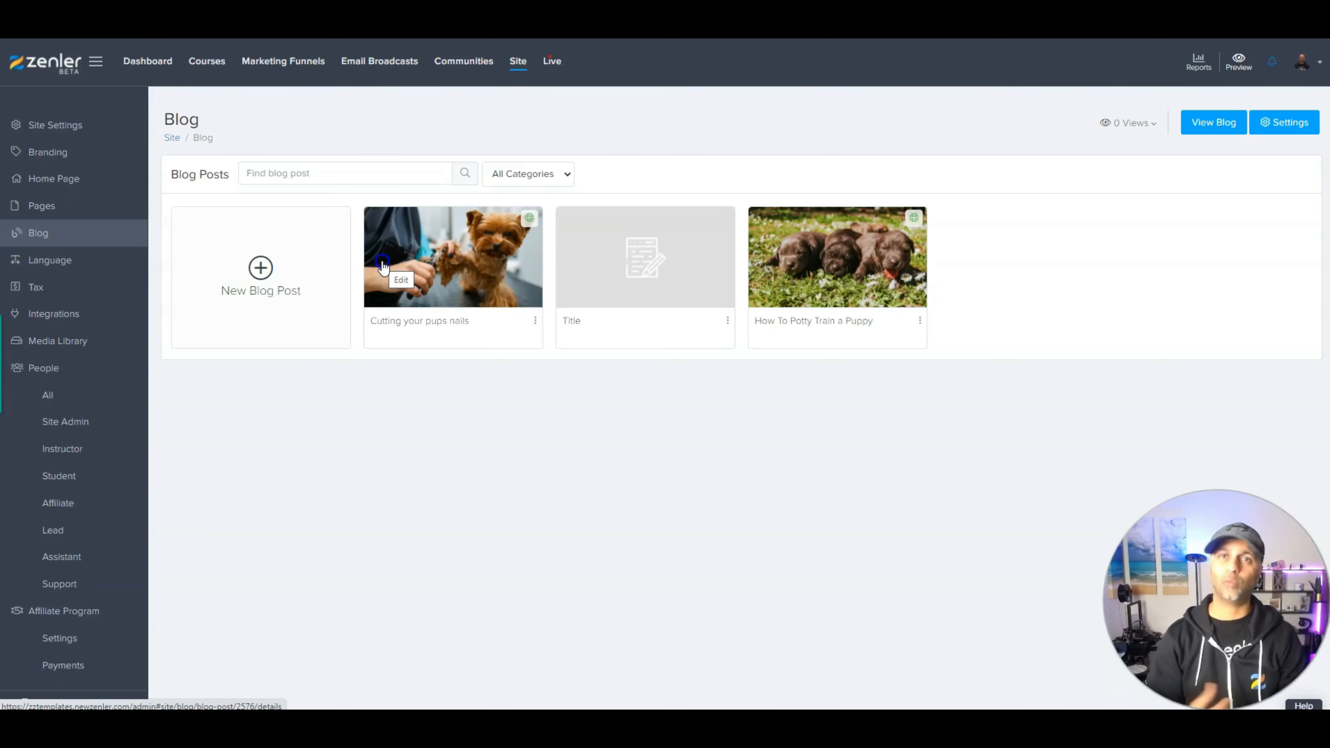
{"action": "left_click", "coordinate": [1199, 125]}
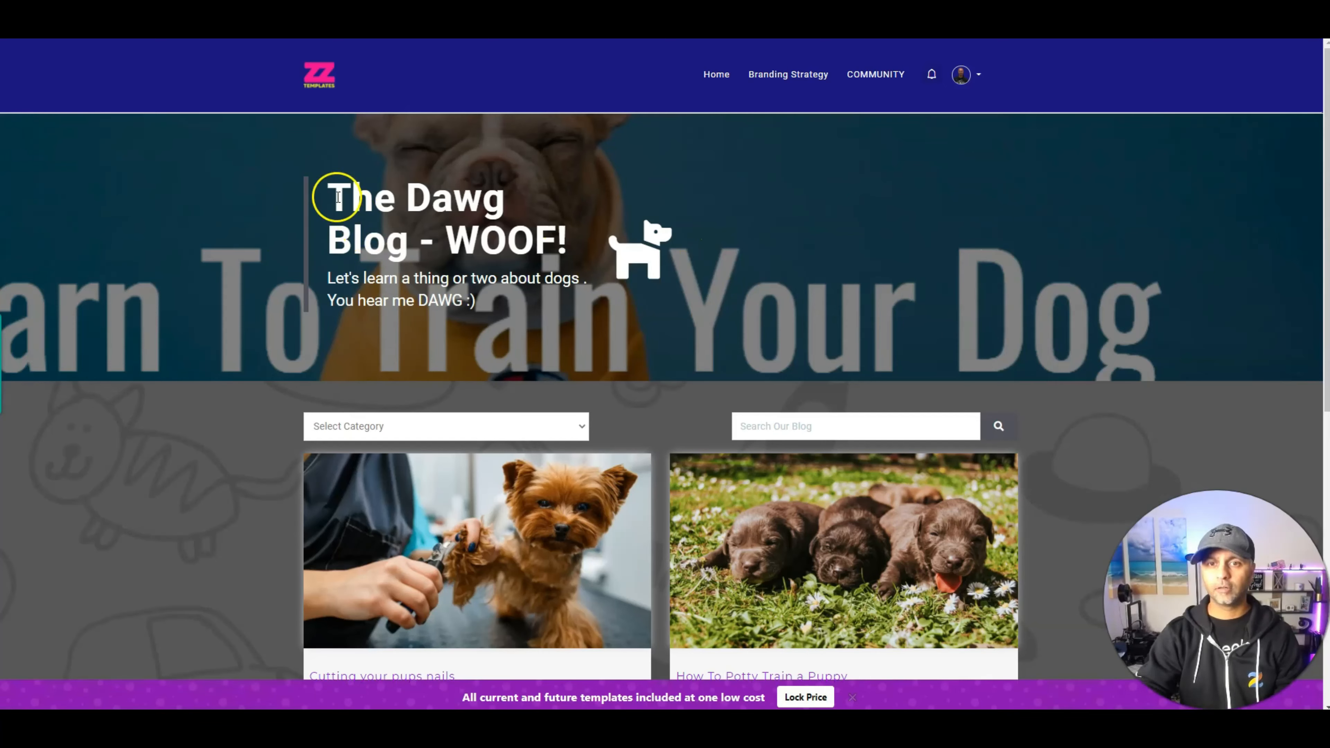
{"action": "left_click_drag", "start_coordinate": [330, 196], "coordinate": [555, 240]}
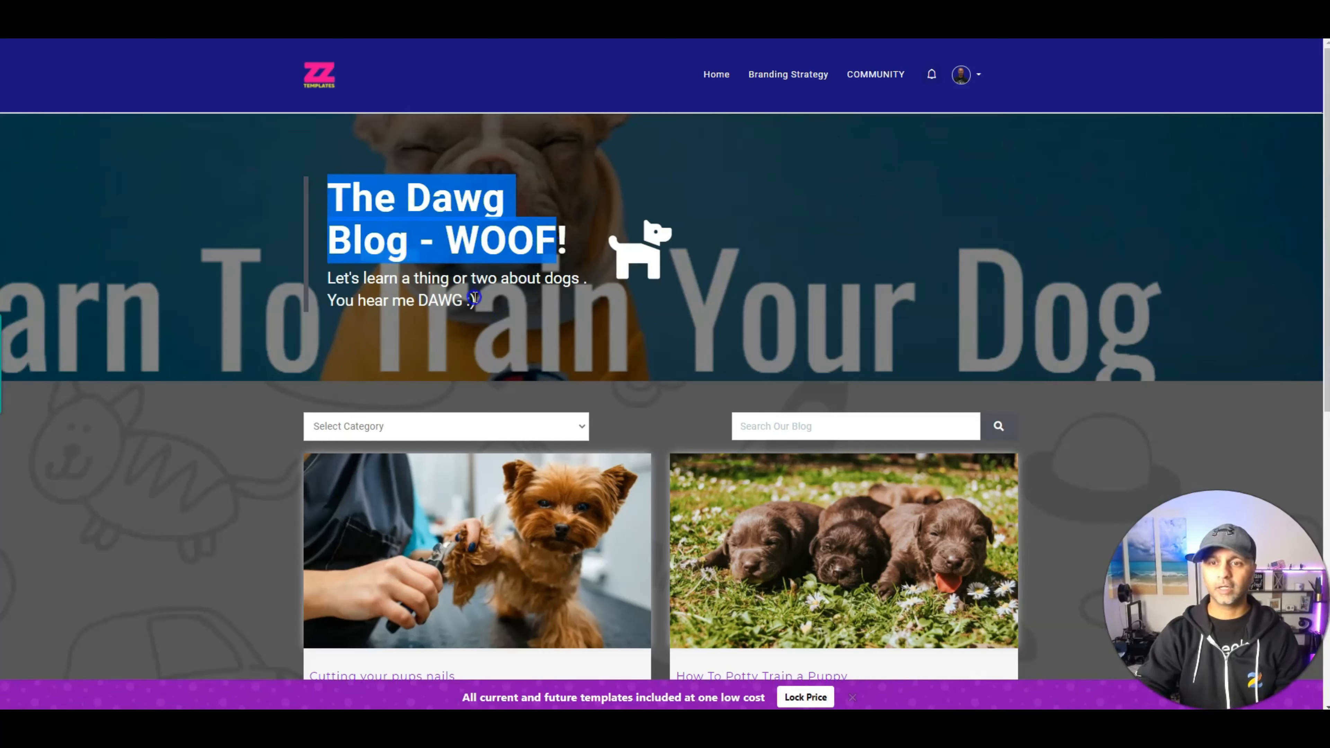
{"action": "left_click_drag", "start_coordinate": [466, 300], "coordinate": [329, 273]}
{"action": "left_click", "coordinate": [923, 211]}
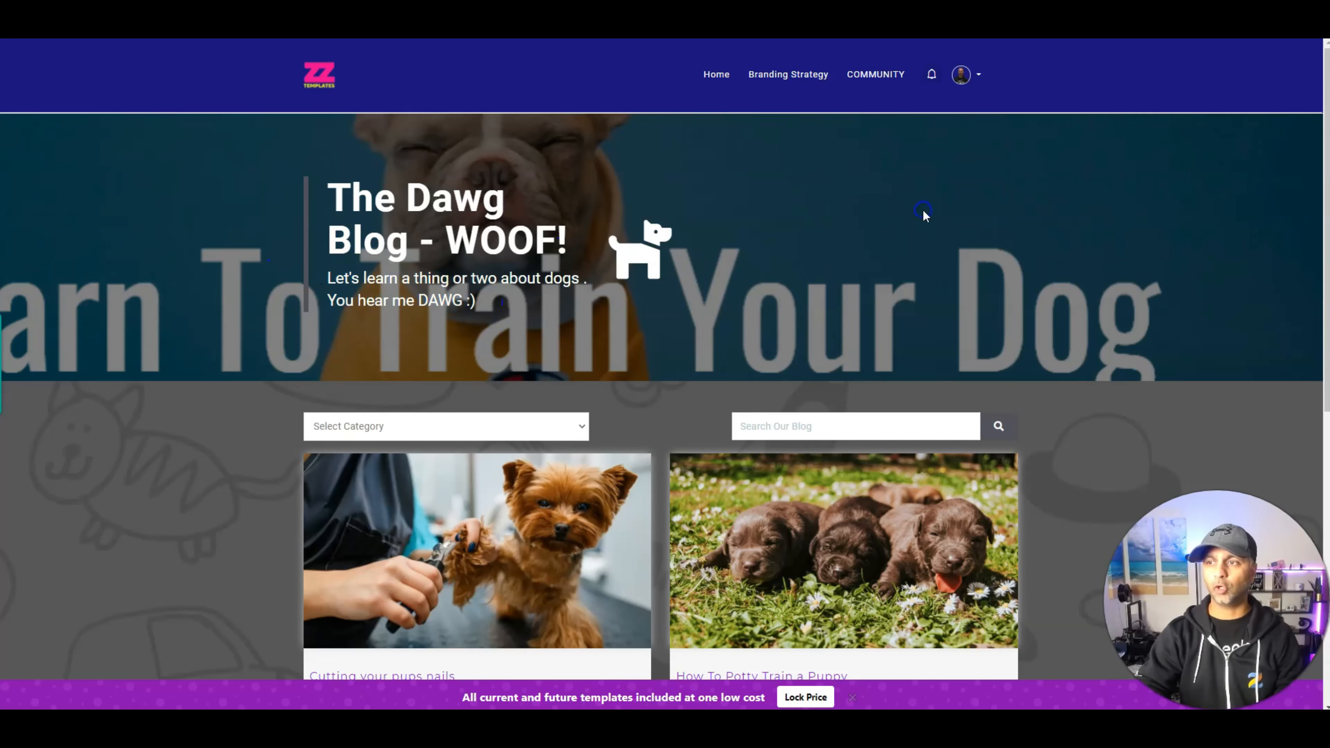
Examine the blog page's category filter, search box, post cards and Get in touch form.
{"action": "scroll", "coordinate": [980, 238], "scroll_direction": "down", "scroll_amount": 5}
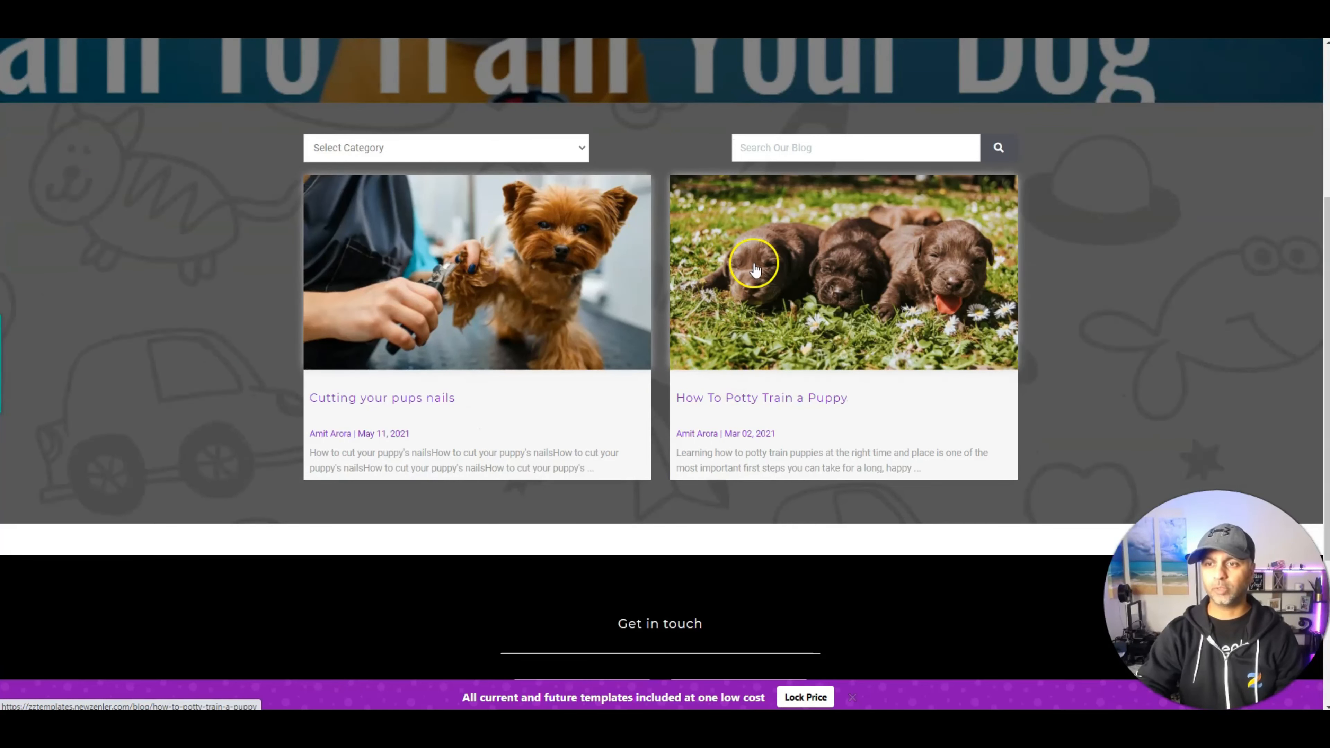
{"action": "left_click", "coordinate": [576, 149]}
{"action": "left_click", "coordinate": [905, 196]}
{"action": "scroll", "coordinate": [890, 236], "scroll_direction": "down", "scroll_amount": 5}
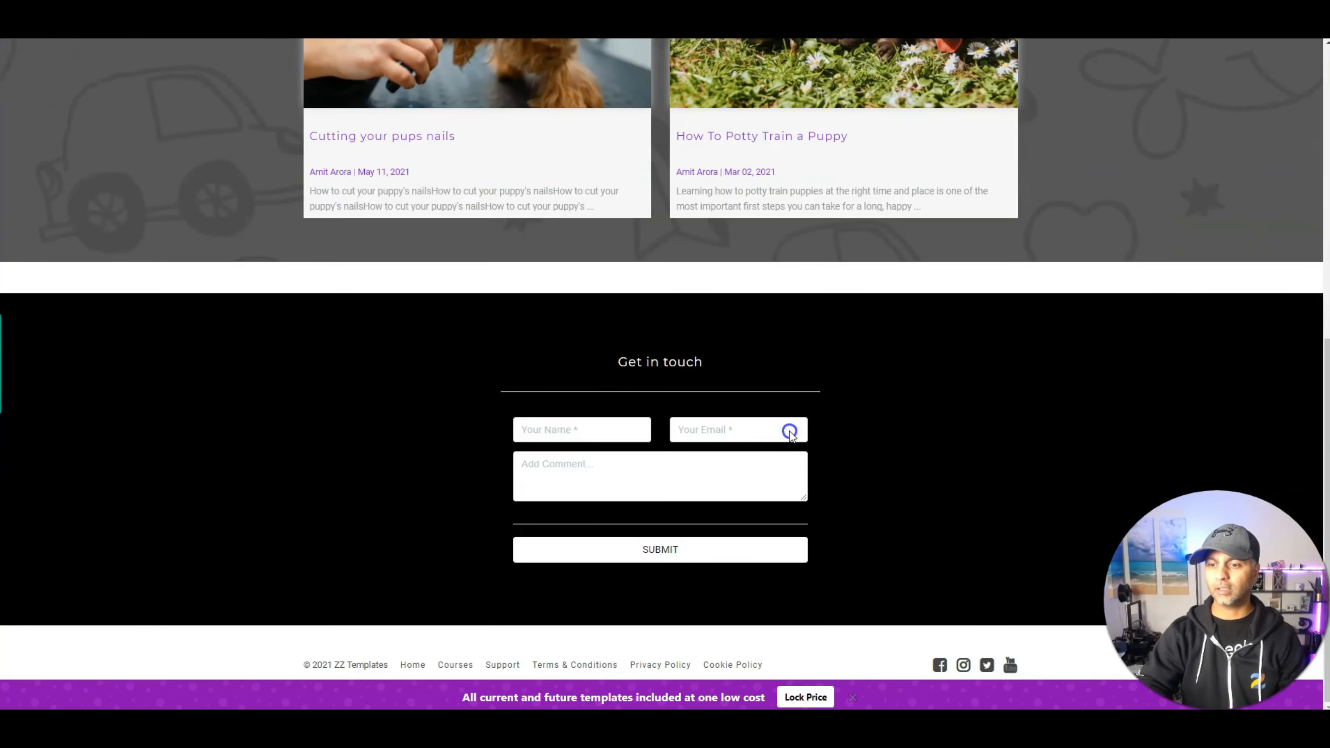
{"action": "left_click", "coordinate": [656, 377]}
{"action": "left_click_drag", "start_coordinate": [618, 363], "coordinate": [829, 526]}
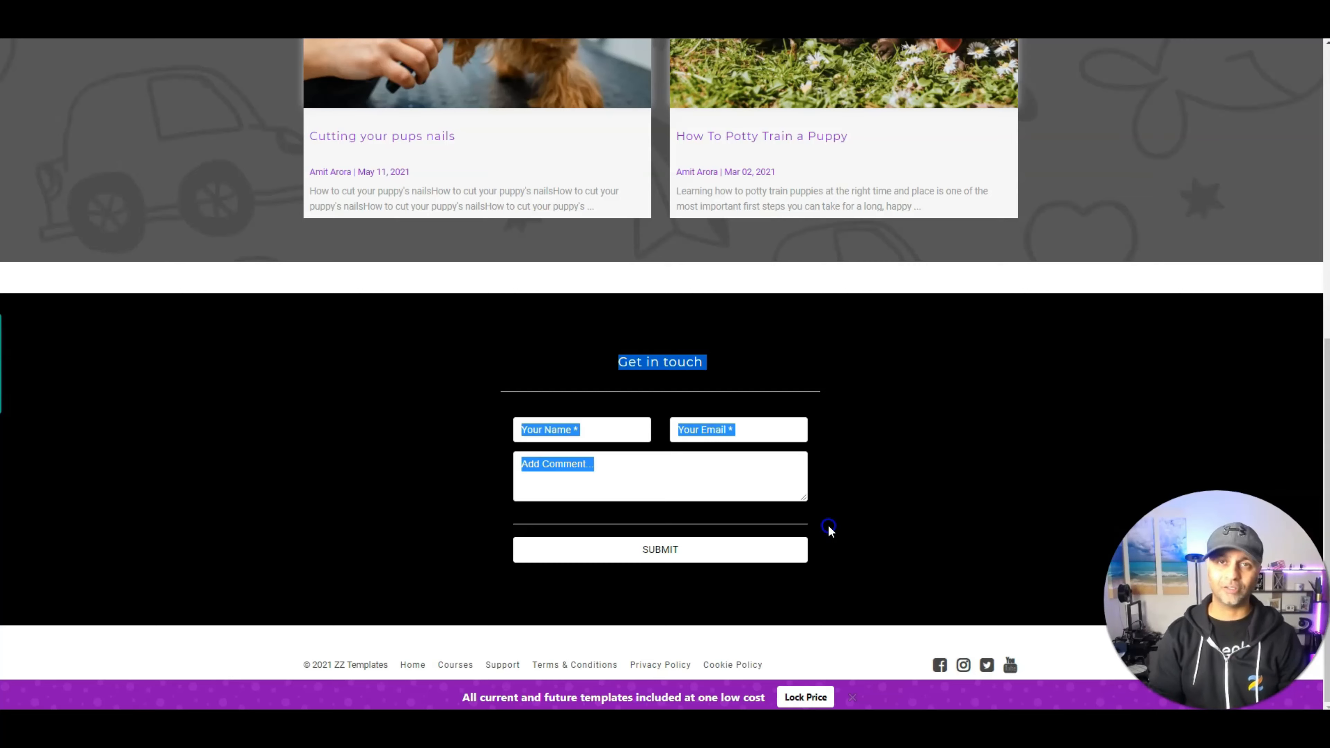
{"action": "scroll", "coordinate": [889, 328], "scroll_direction": "up", "scroll_amount": 10}
{"action": "scroll", "coordinate": [890, 328], "scroll_direction": "down", "scroll_amount": 5}
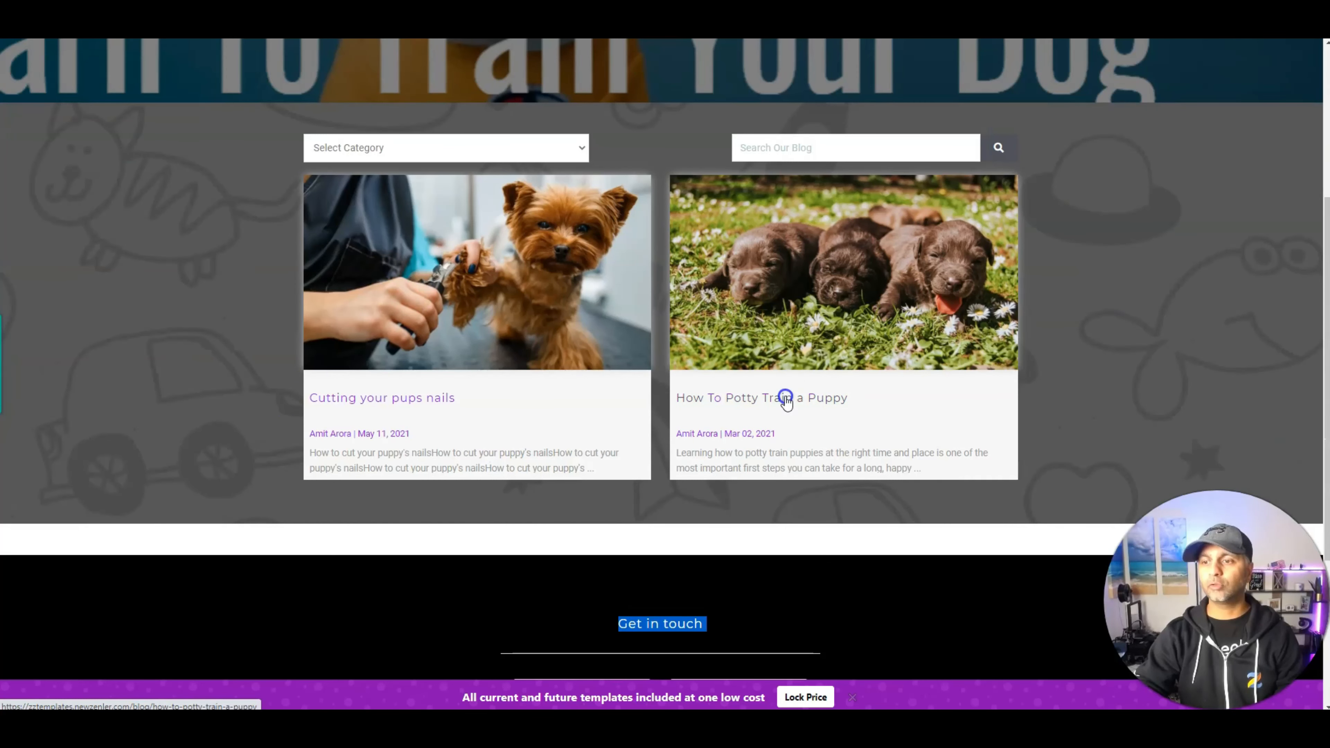
Open the post How To Potty Train a Puppy and examine its date, share links, body content, download link and comments area.
{"action": "left_click", "coordinate": [785, 400]}
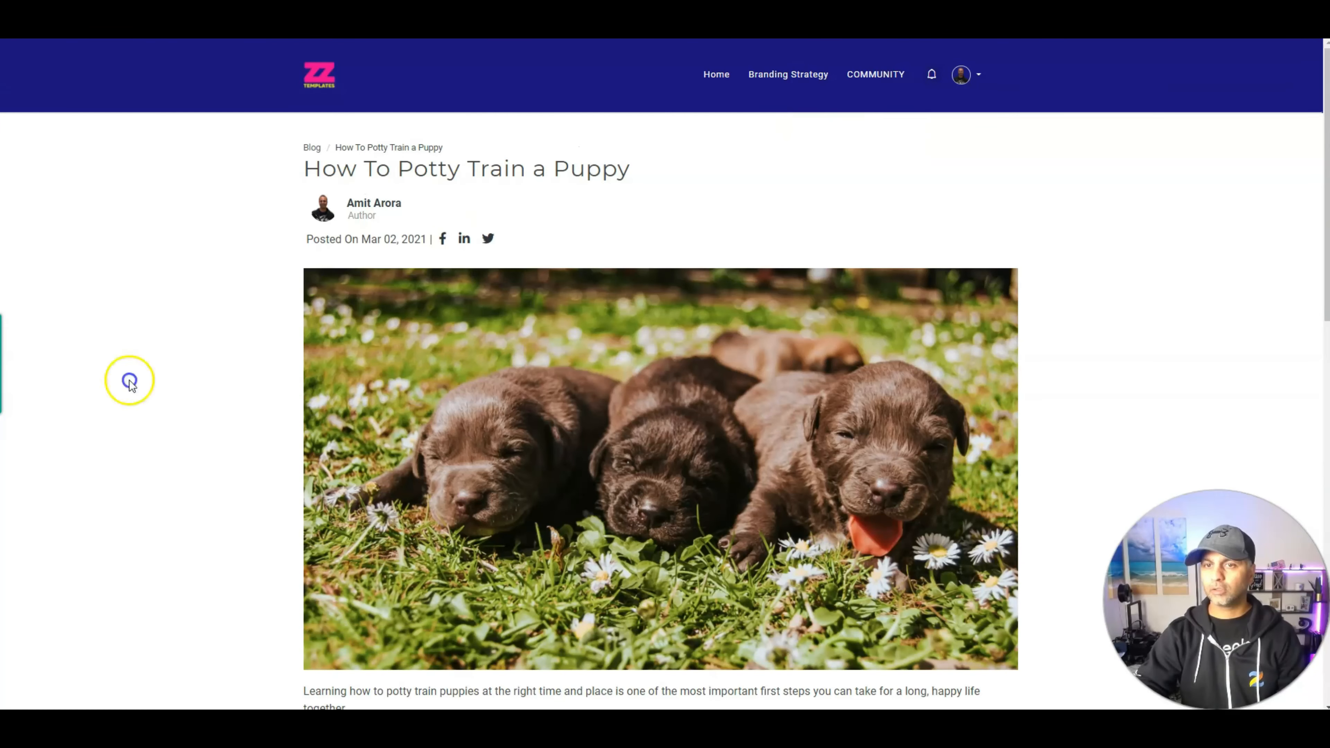
{"action": "scroll", "coordinate": [961, 366], "scroll_direction": "down", "scroll_amount": 3}
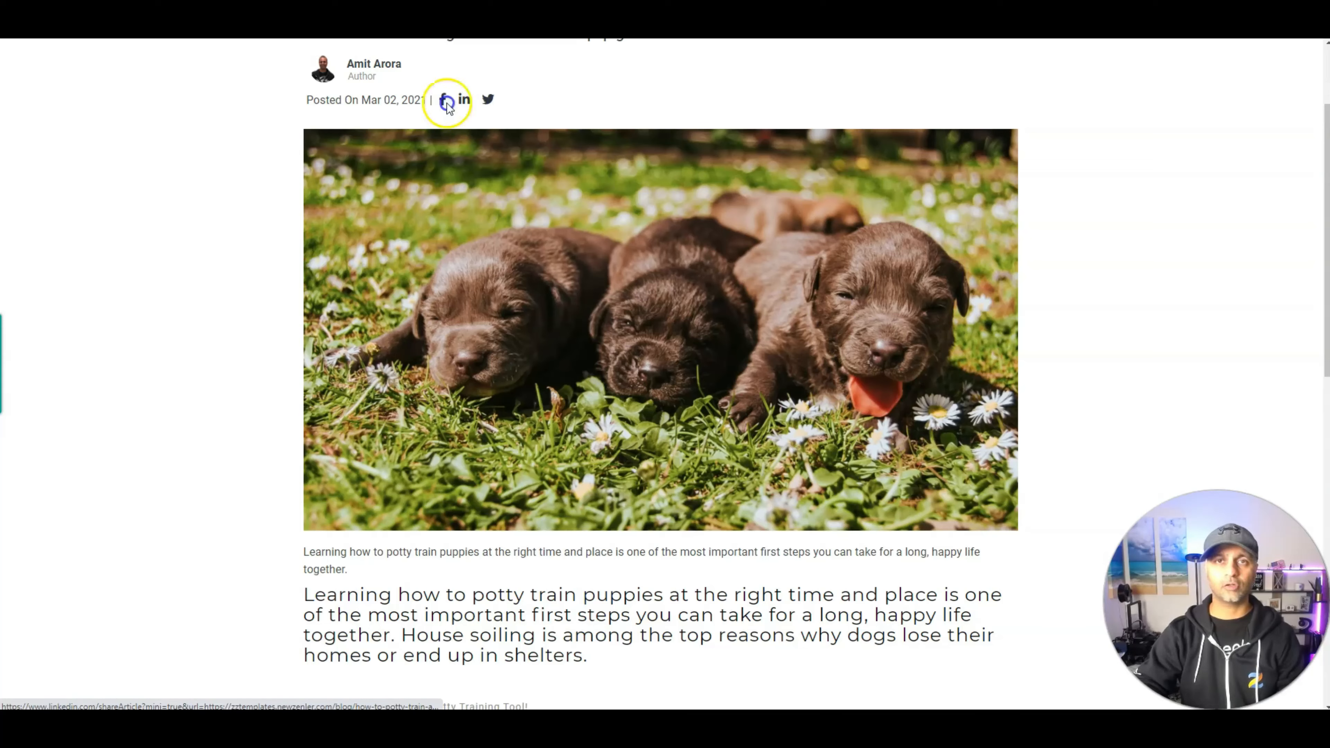
{"action": "left_click_drag", "start_coordinate": [433, 98], "coordinate": [306, 98]}
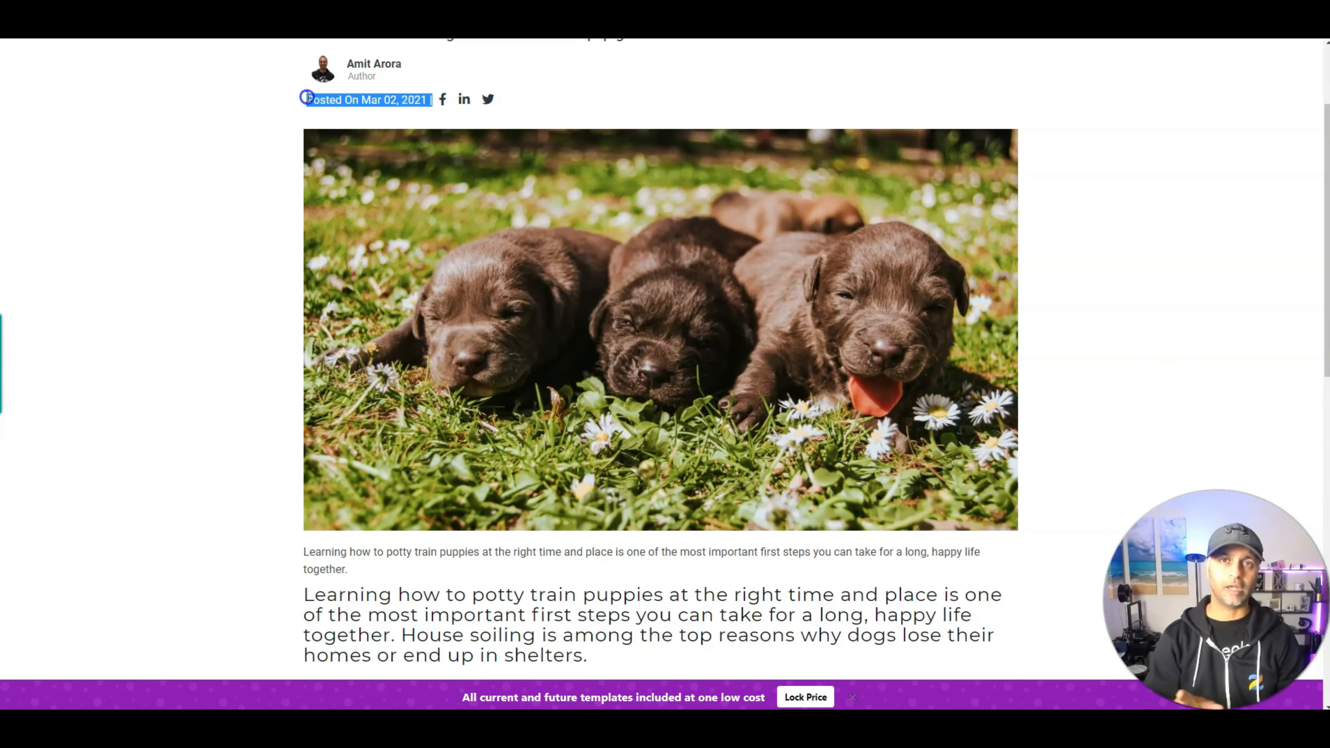
{"action": "scroll", "coordinate": [609, 288], "scroll_direction": "down", "scroll_amount": 7}
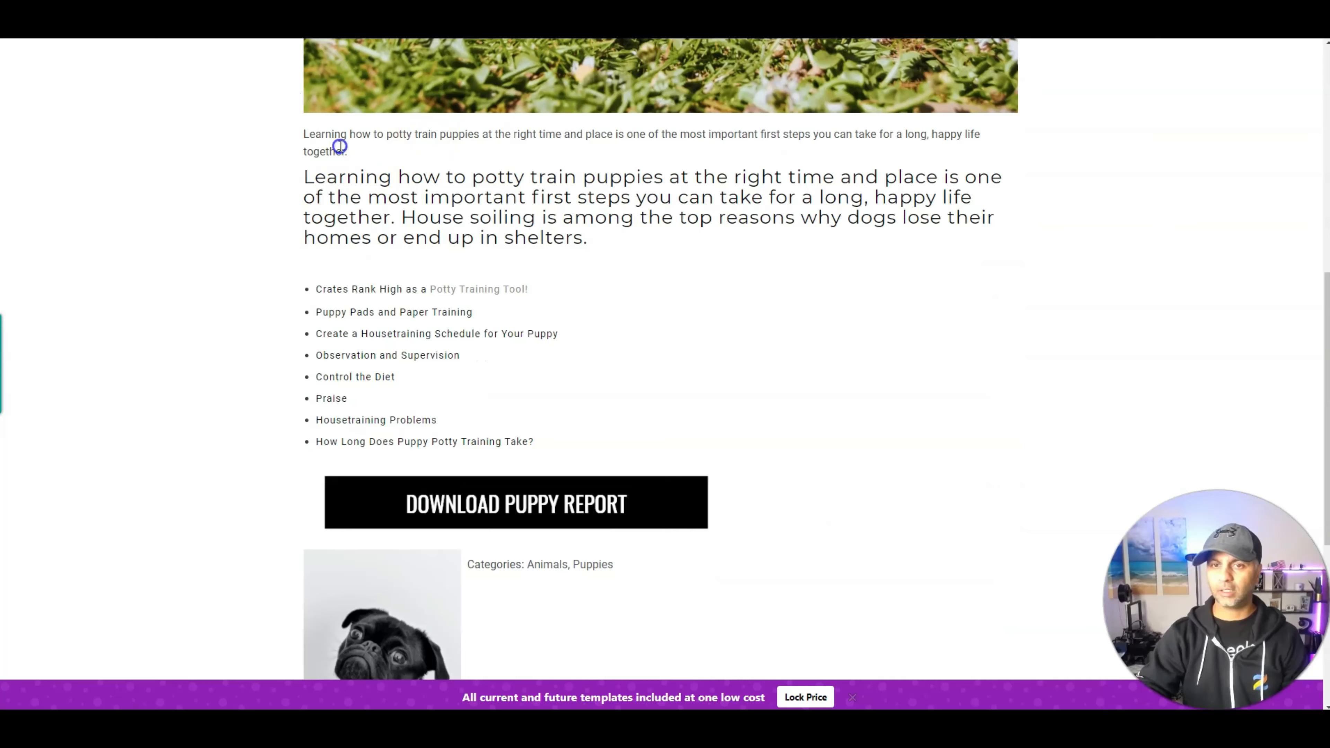
{"action": "left_click_drag", "start_coordinate": [309, 135], "coordinate": [426, 275]}
{"action": "left_click", "coordinate": [427, 275]}
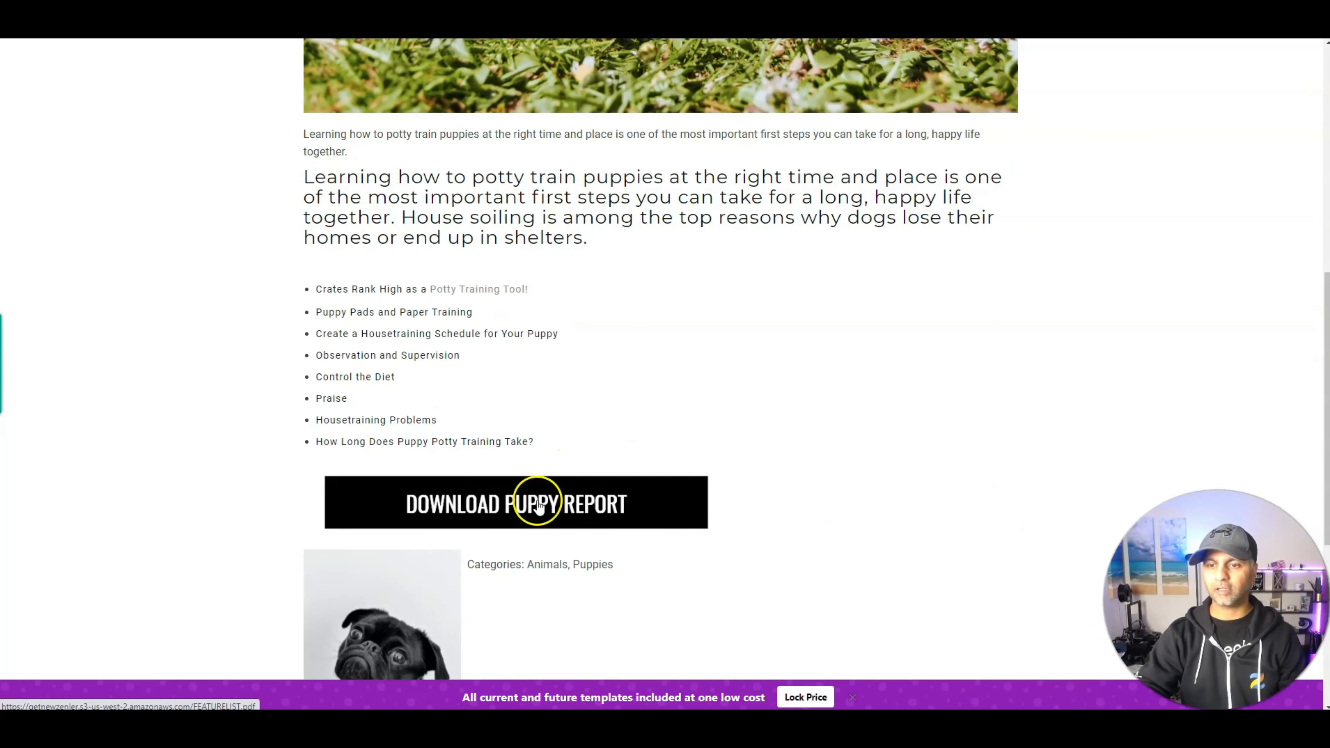
{"action": "scroll", "coordinate": [821, 409], "scroll_direction": "down", "scroll_amount": 5}
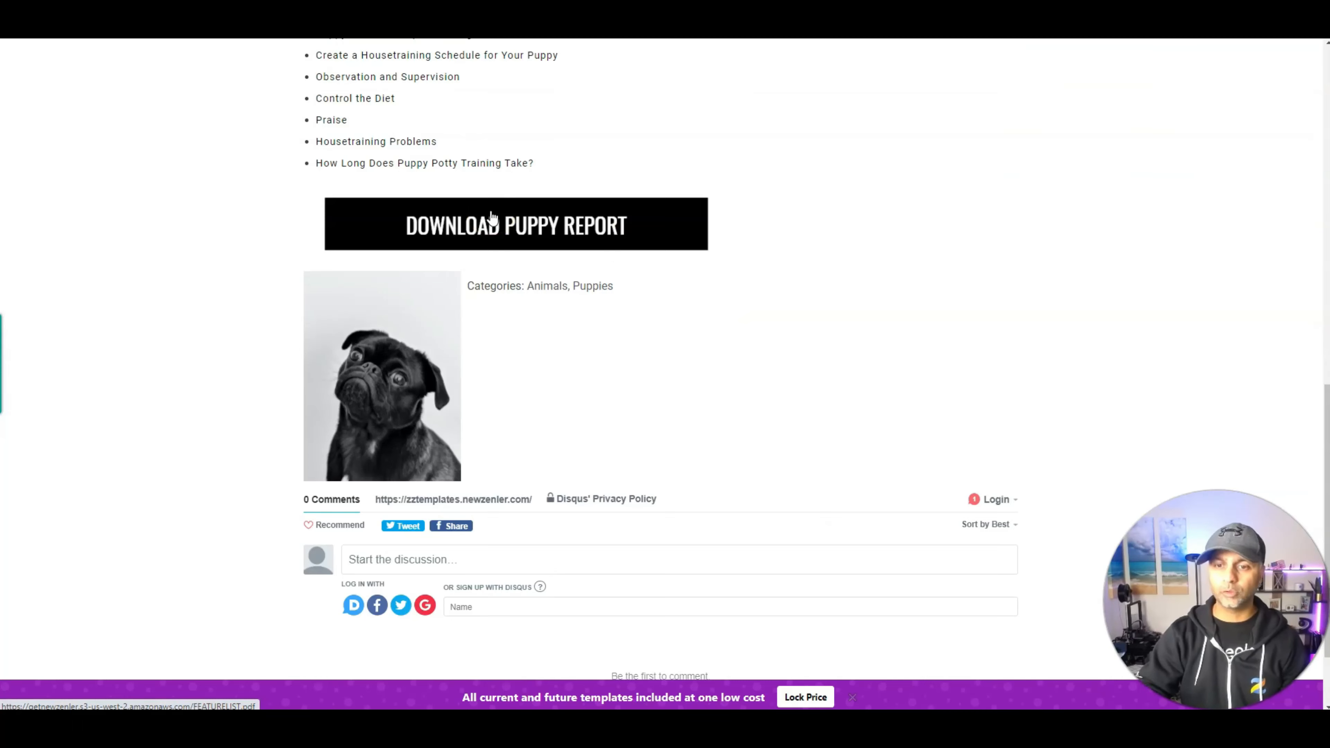
{"action": "scroll", "coordinate": [492, 217], "scroll_direction": "down", "scroll_amount": 2}
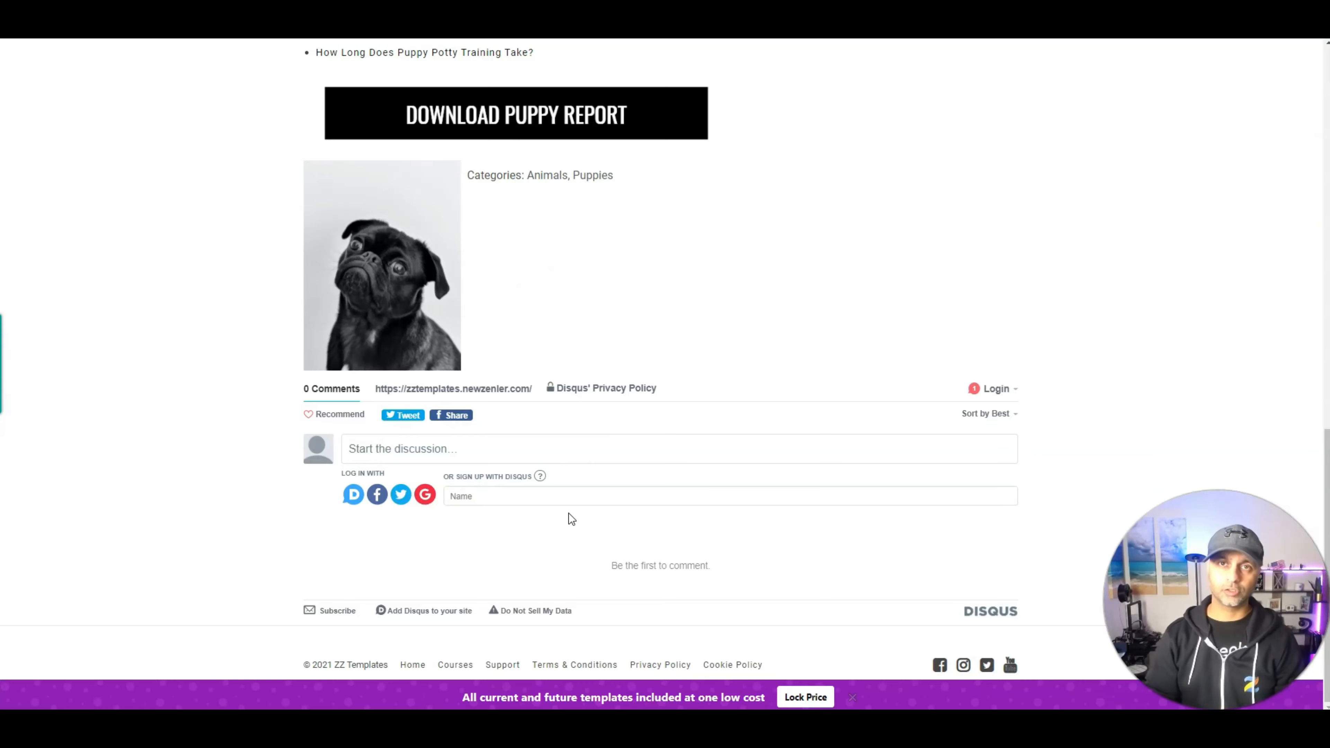
{"action": "scroll", "coordinate": [568, 514], "scroll_direction": "up", "scroll_amount": 15}
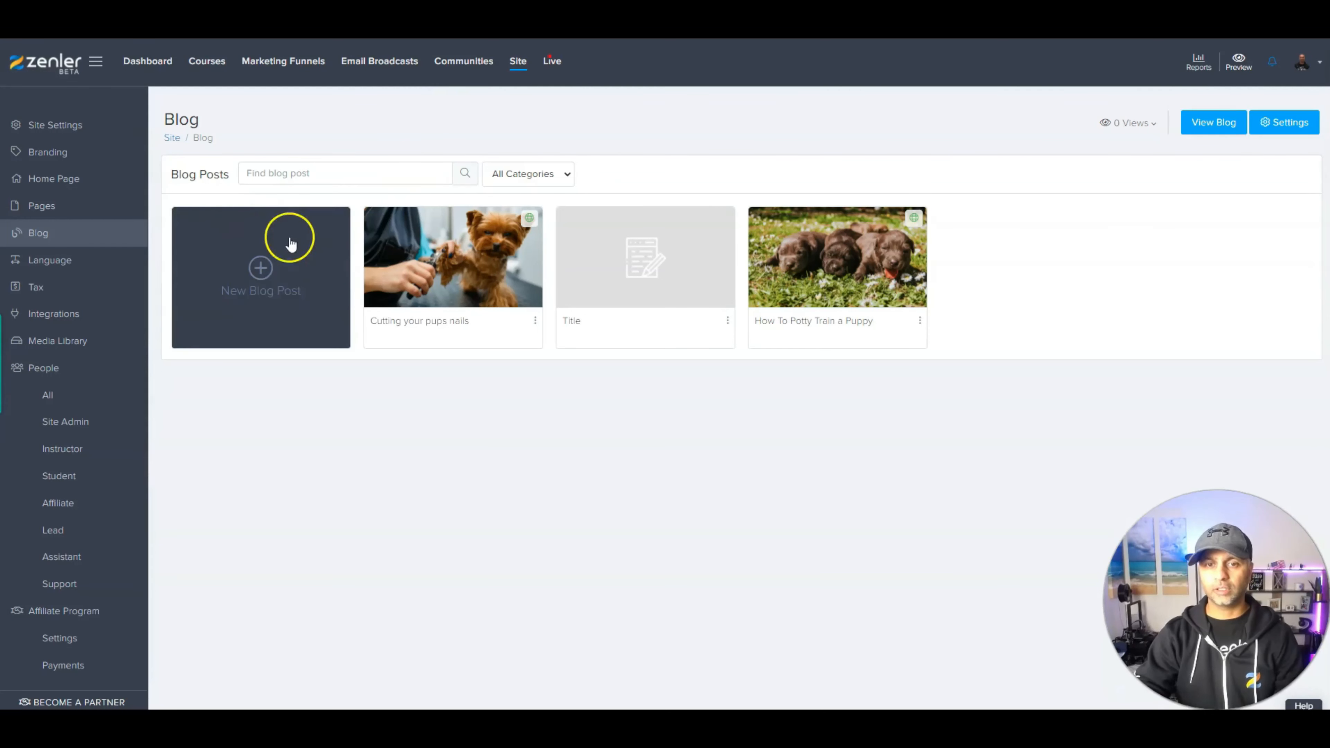
Create a blog post titled "What to do if your dog doesn't bark?" with the description "In this post we'll discuss what to do if your dog is not barking.".
{"action": "left_click", "coordinate": [254, 291]}
{"action": "left_click", "coordinate": [403, 231]}
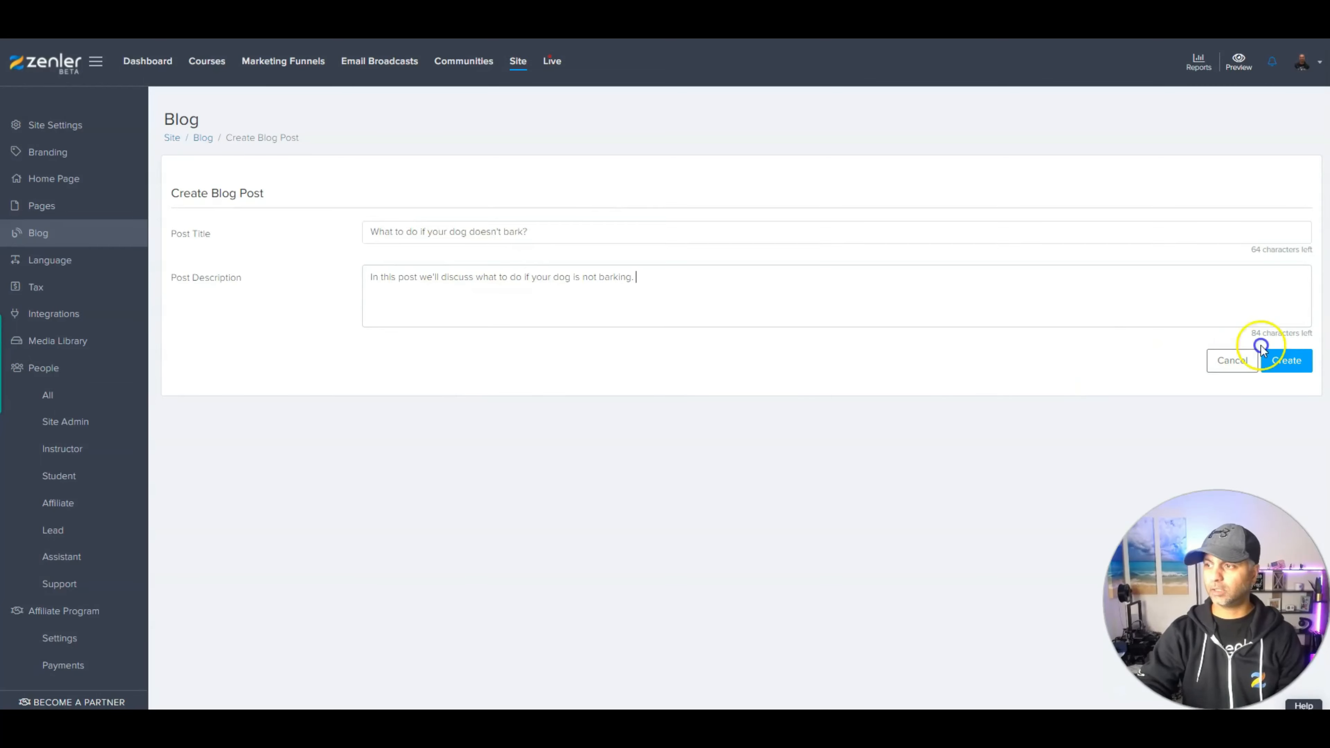
{"action": "left_click", "coordinate": [1280, 361]}
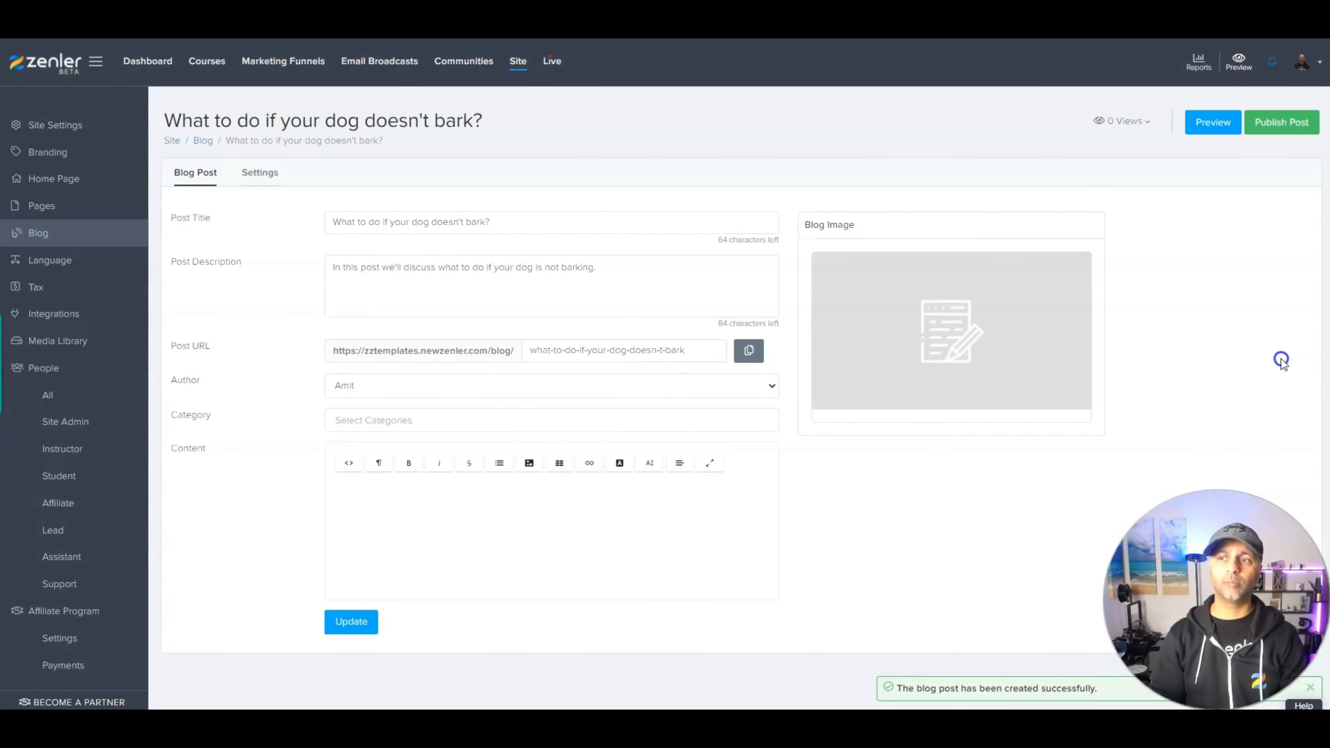
Change the post's URL slug to dog-not-barking, save the update and return to the post details.
{"action": "mouse_move", "coordinate": [978, 349]}
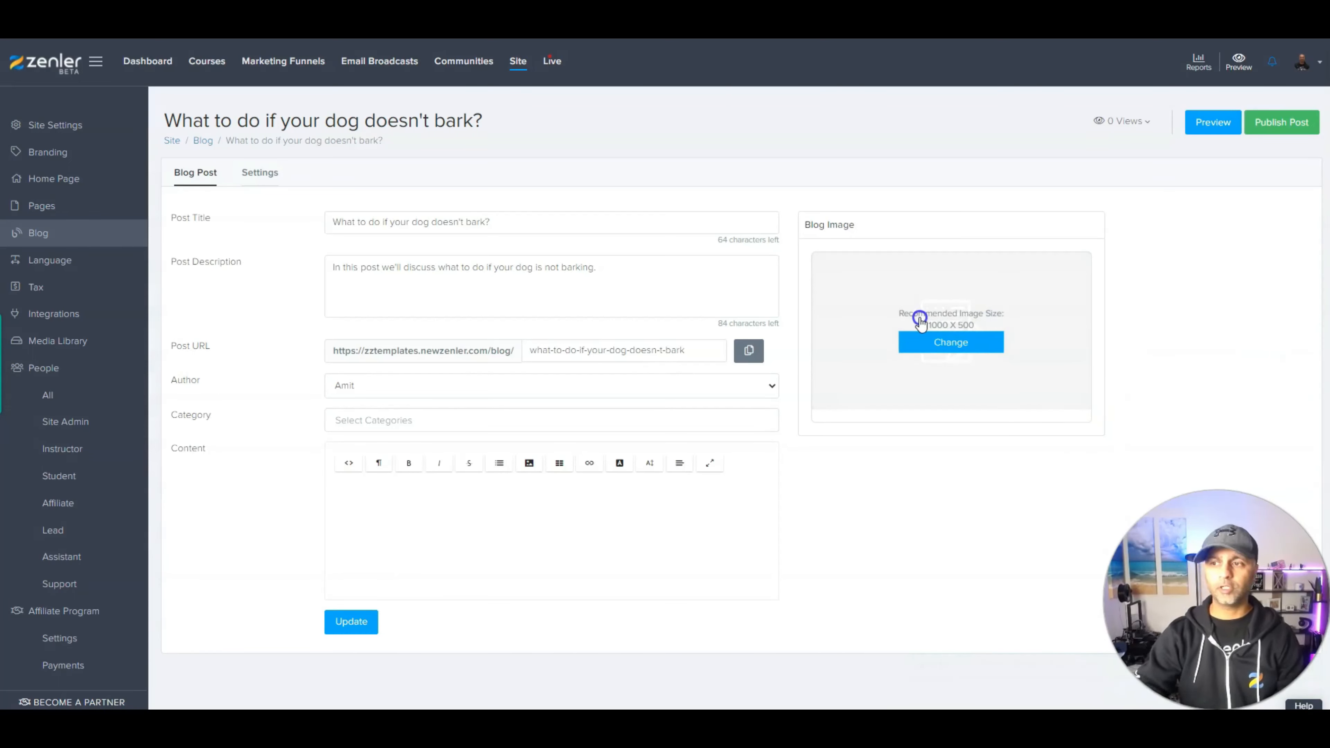
{"action": "left_click_drag", "start_coordinate": [920, 329], "coordinate": [996, 338]}
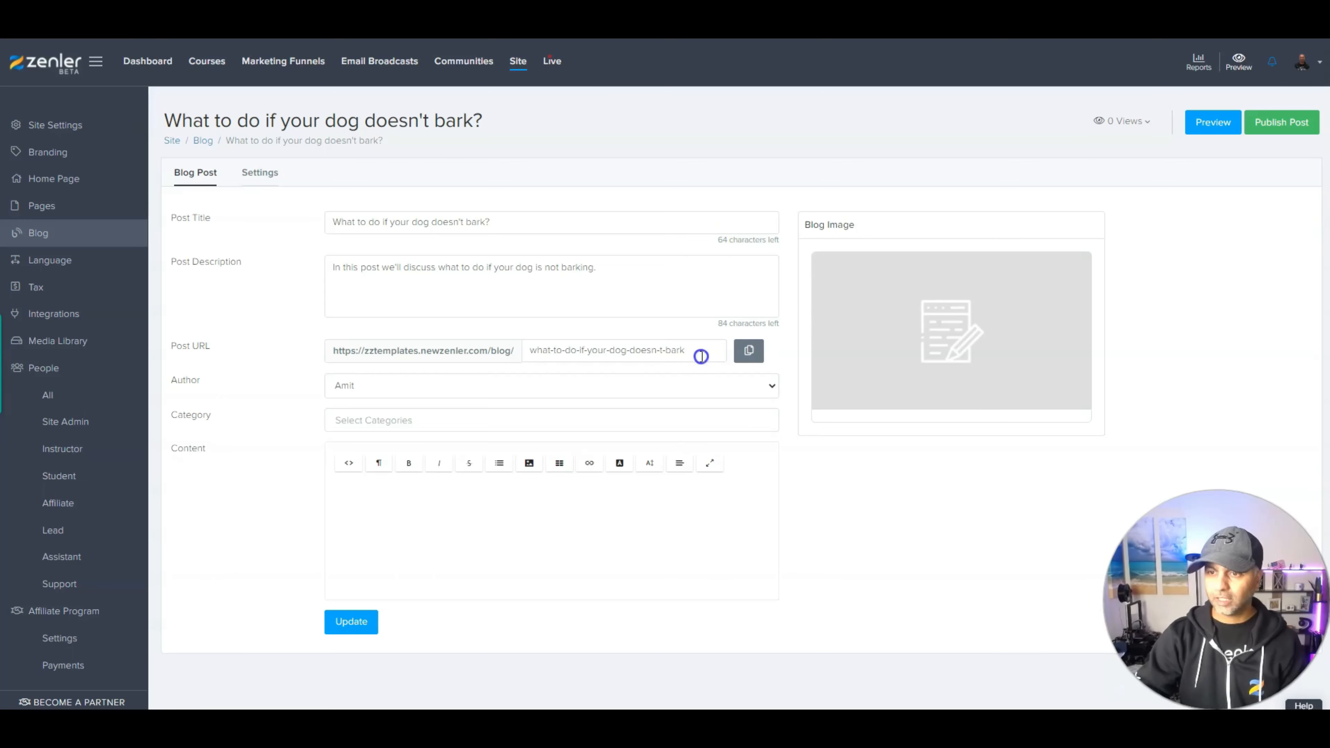
{"action": "left_click_drag", "start_coordinate": [691, 350], "coordinate": [446, 351]}
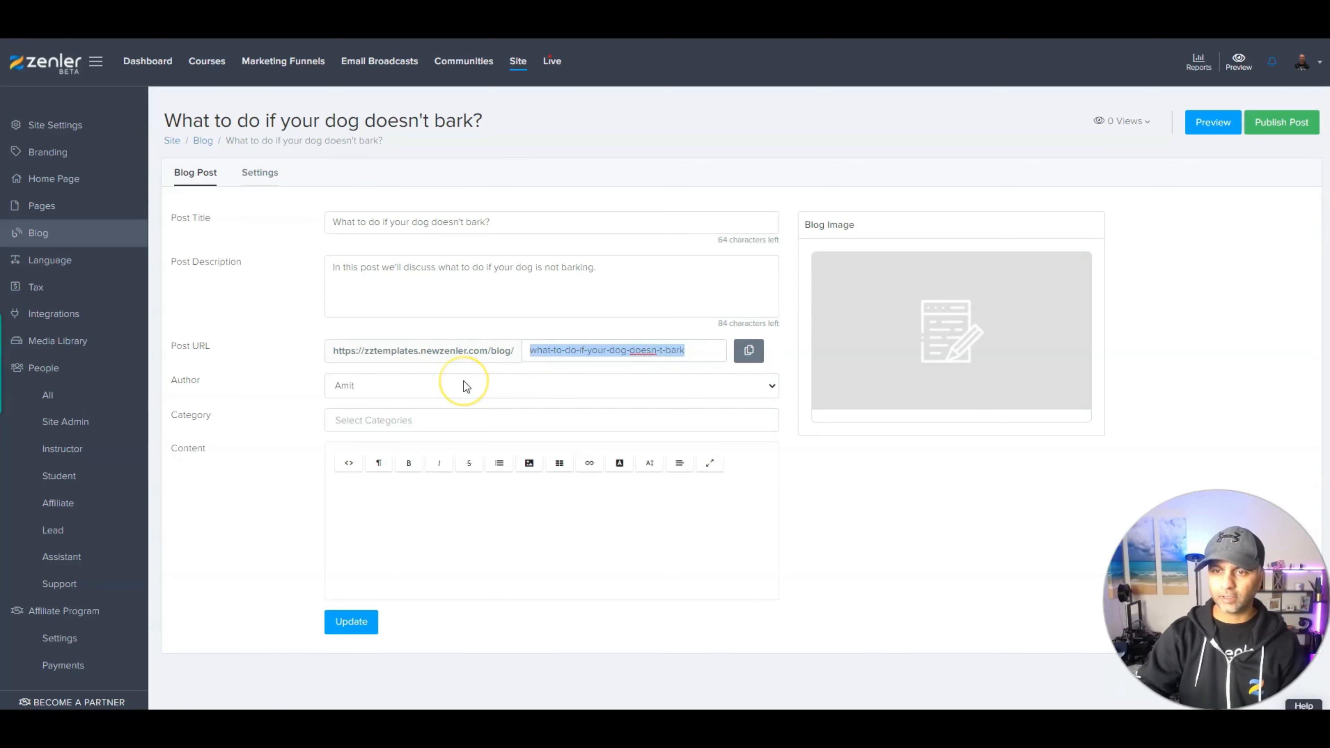
{"action": "type", "text": "dog-not-barking"}
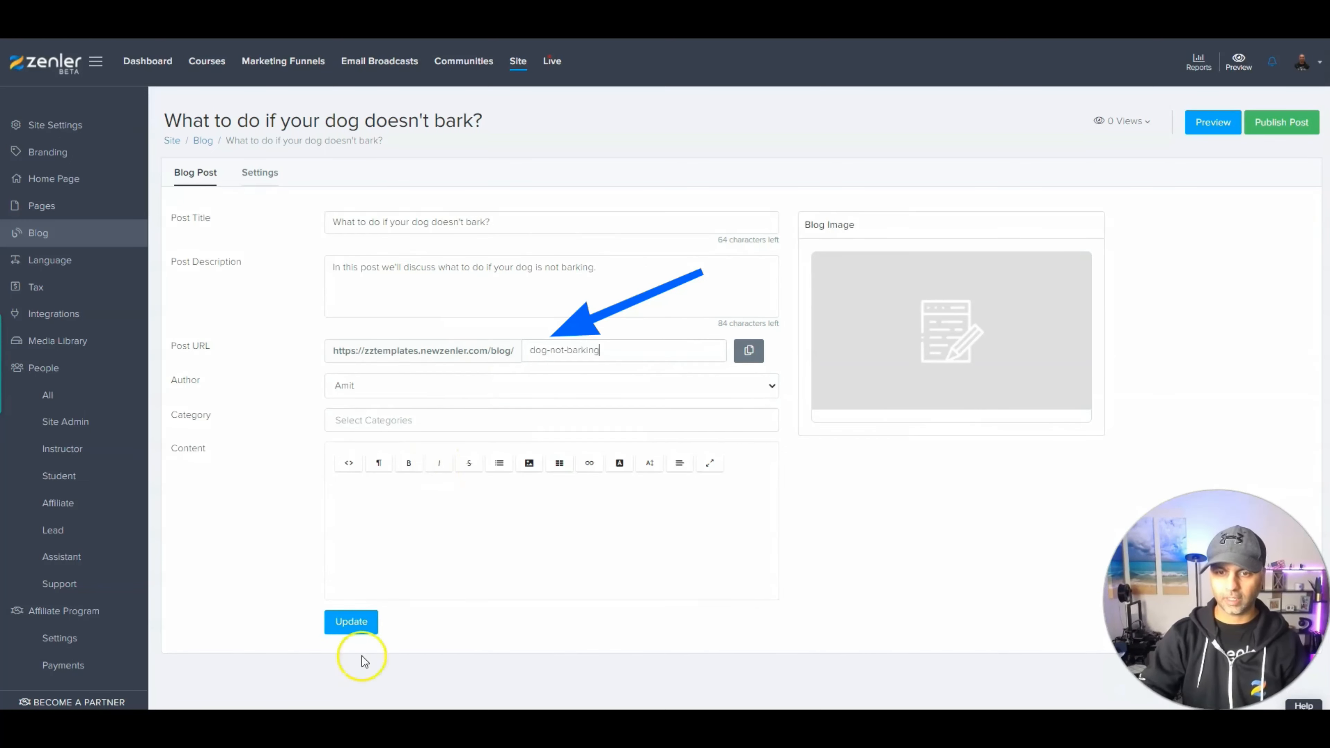
{"action": "left_click", "coordinate": [361, 622]}
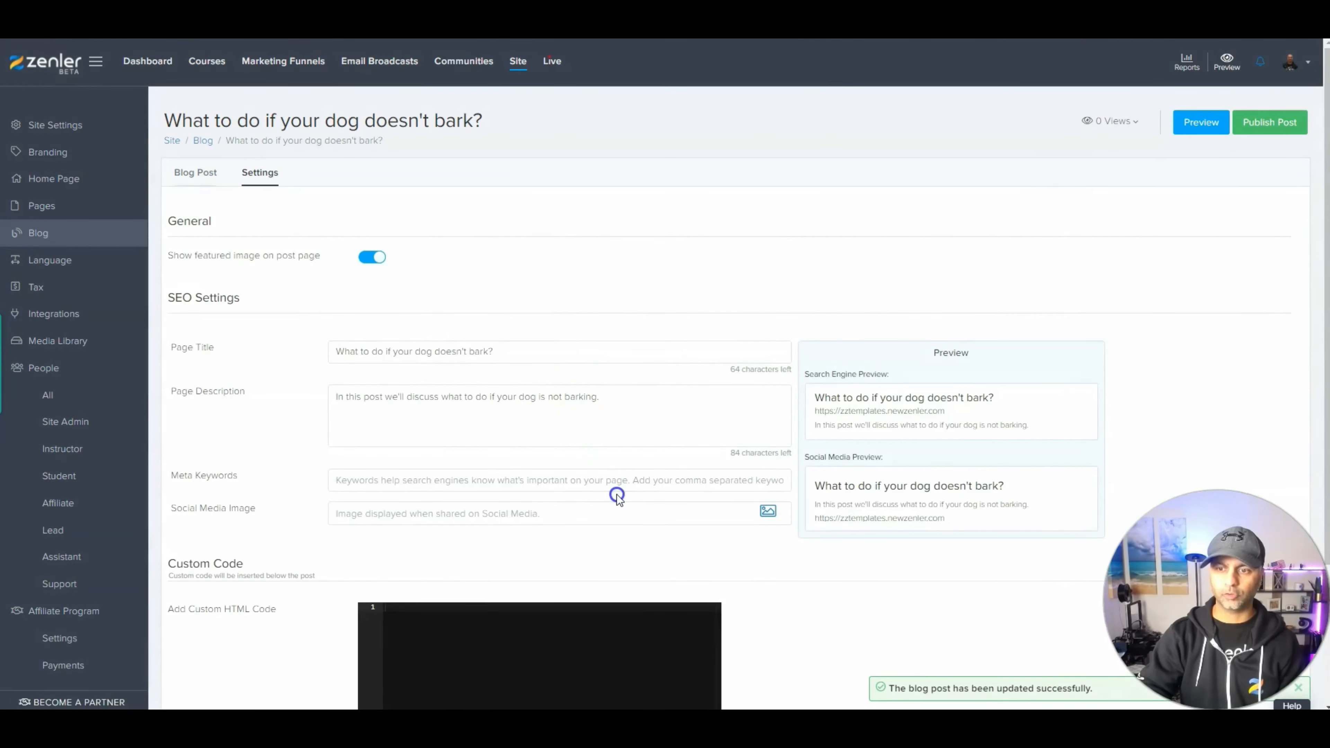
{"action": "left_click", "coordinate": [209, 178]}
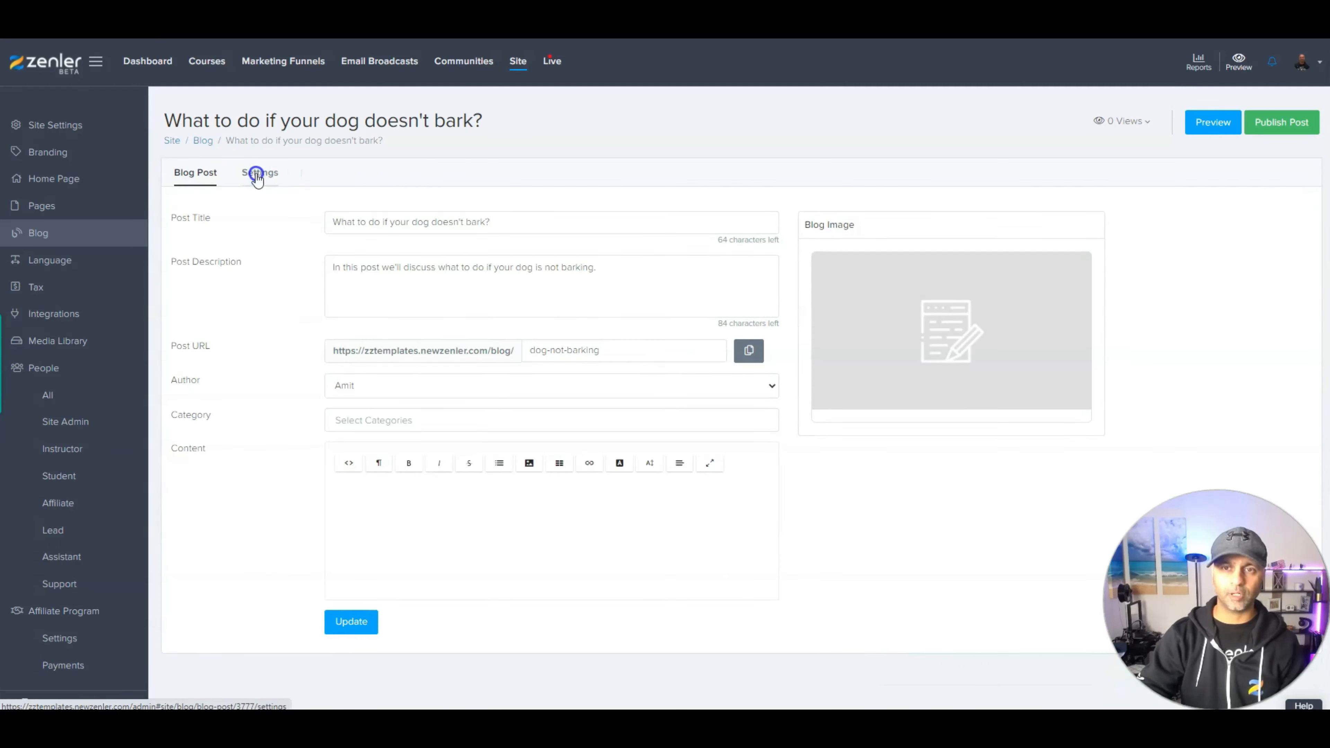
Choose the first listed author and assign the post to the categories Animals, Puppies and a new category Dogs.
{"action": "left_click", "coordinate": [501, 392]}
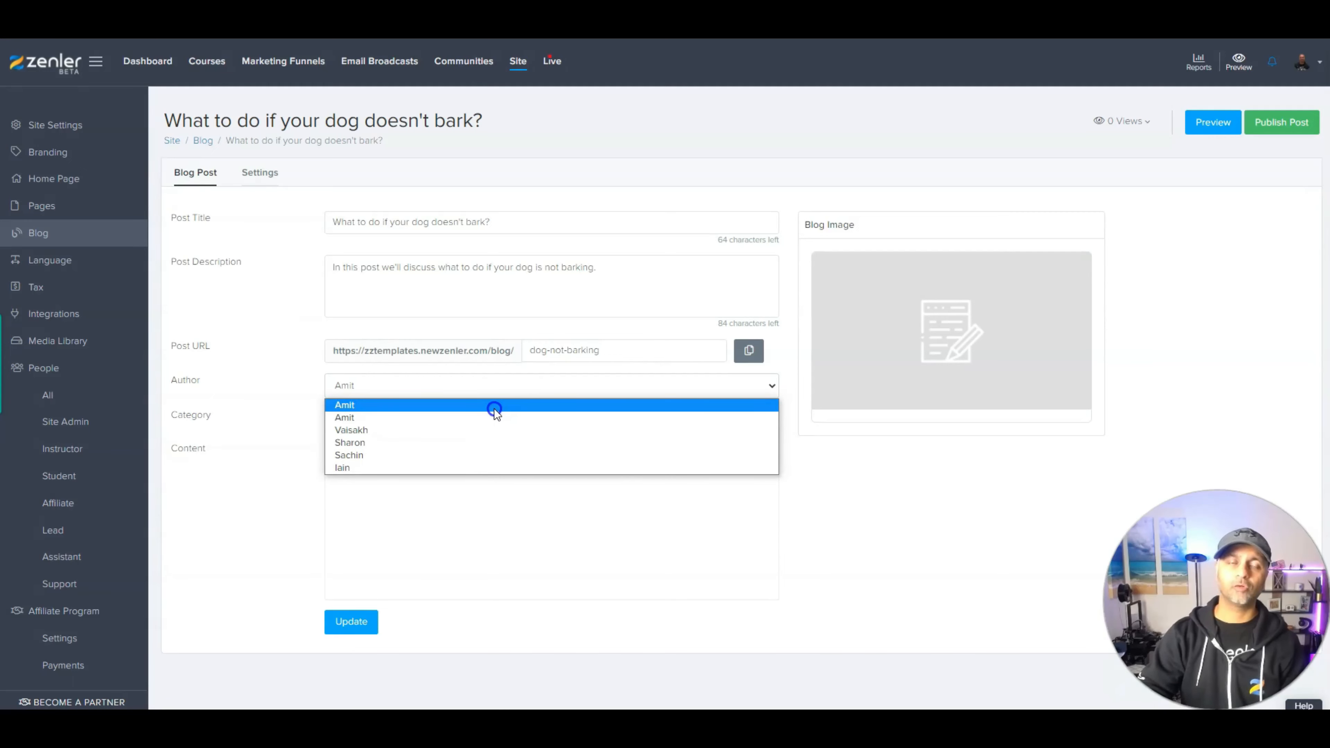
{"action": "left_click", "coordinate": [494, 406]}
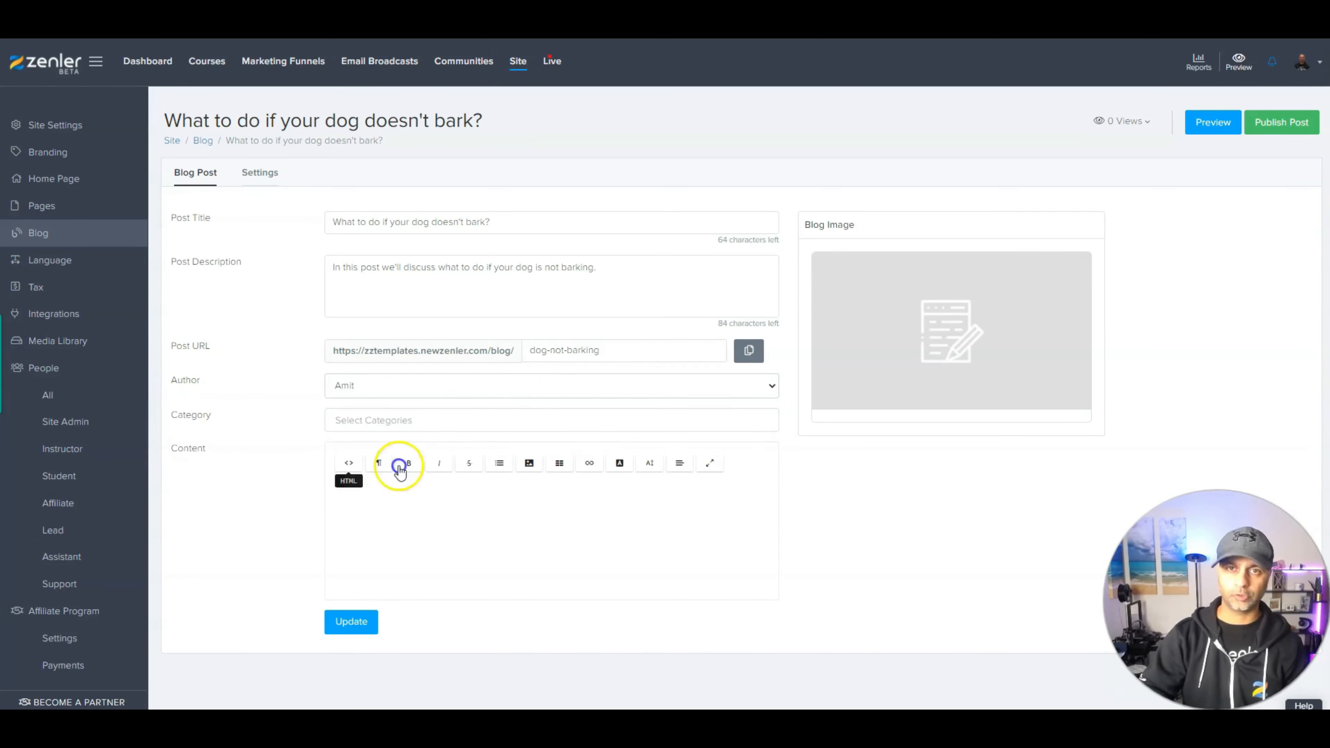
{"action": "left_click", "coordinate": [366, 420]}
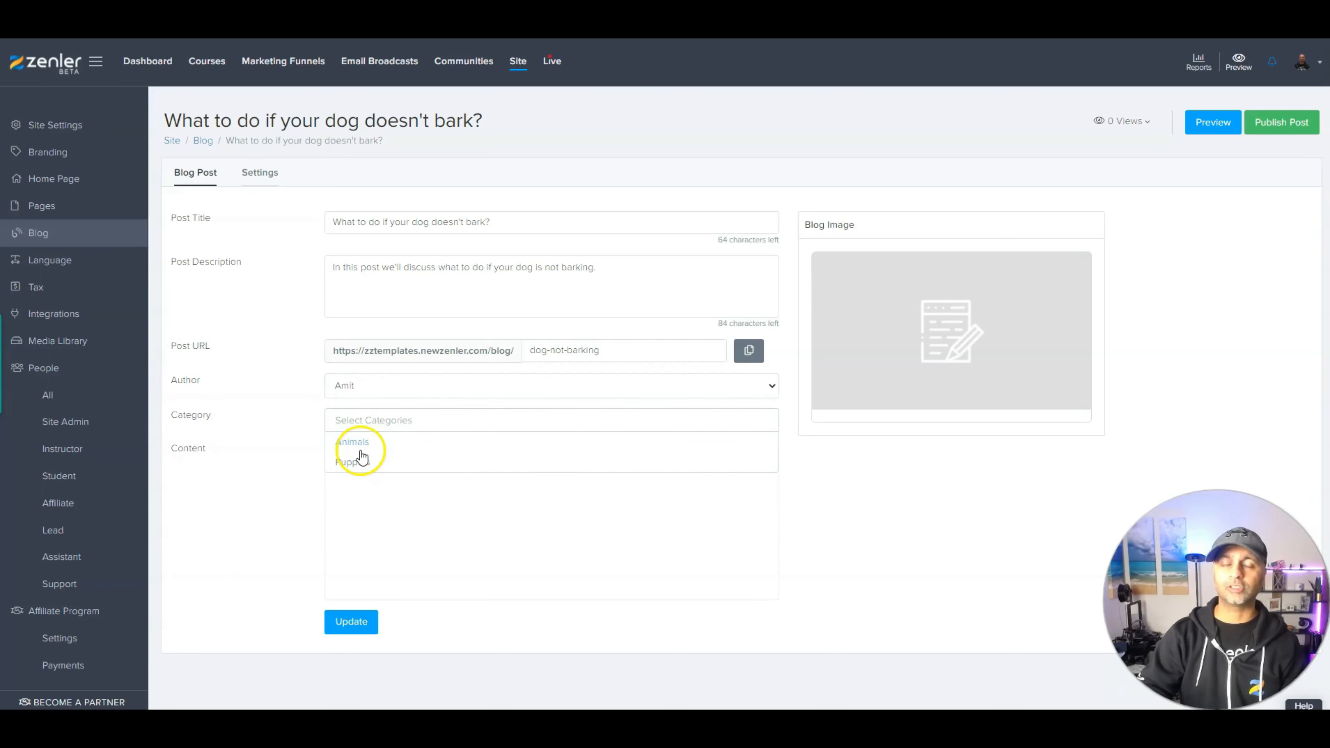
{"action": "left_click", "coordinate": [355, 444]}
{"action": "left_click", "coordinate": [419, 425]}
{"action": "left_click", "coordinate": [389, 464]}
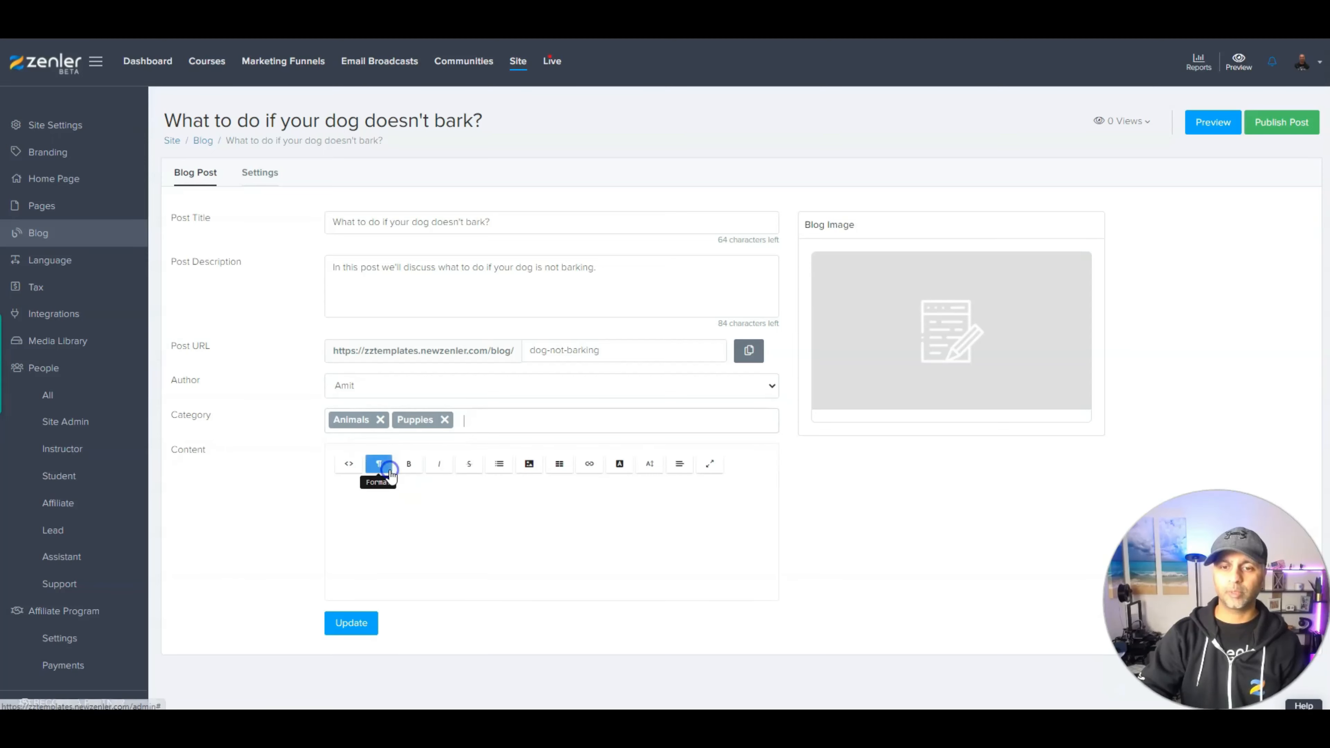
{"action": "left_click", "coordinate": [480, 412]}
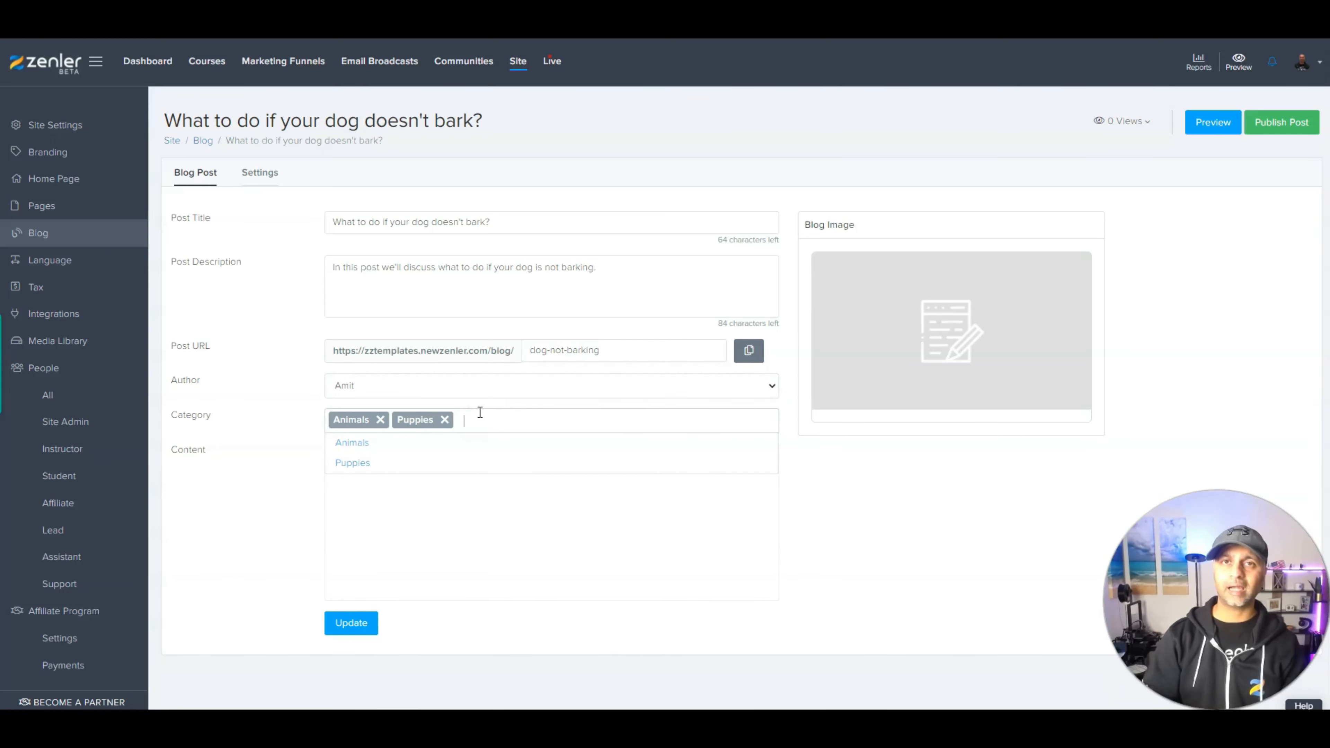
{"action": "type", "text": "D"}
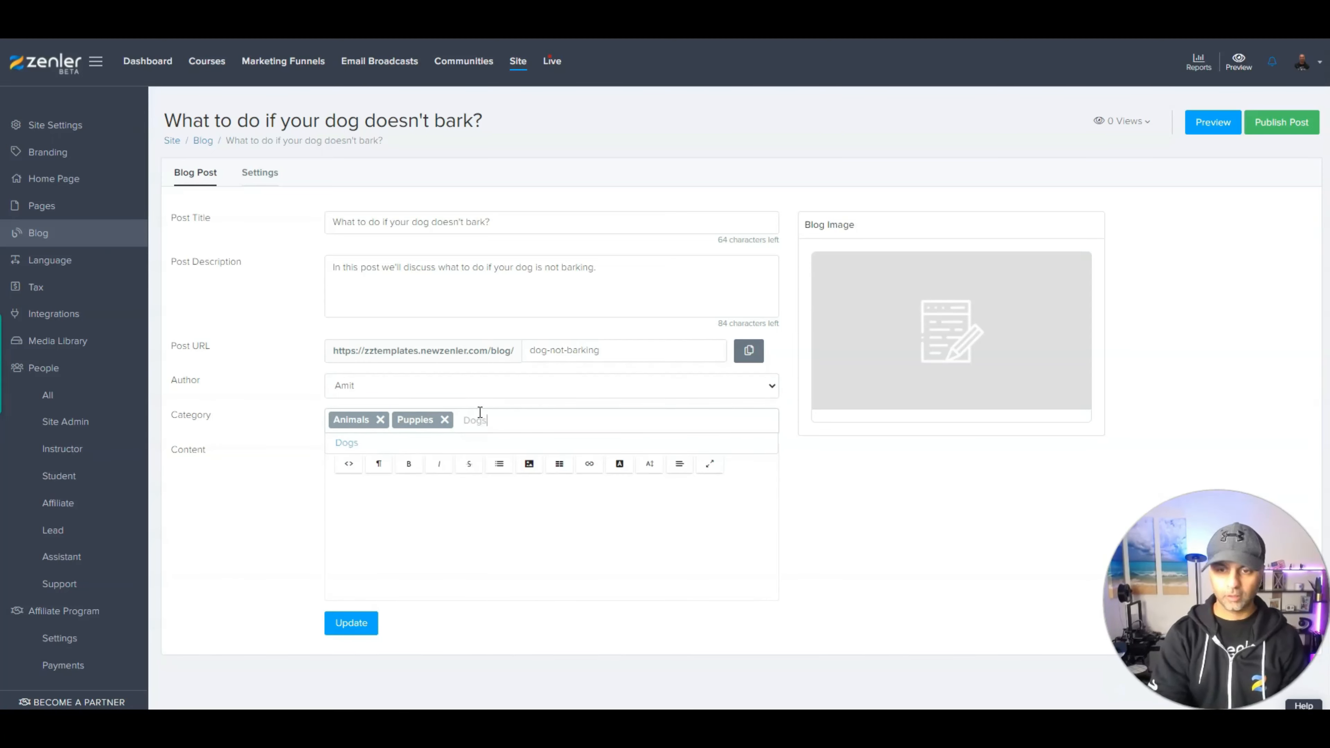
{"action": "type", "text": "ogs"}
{"action": "key", "text": "Return"}
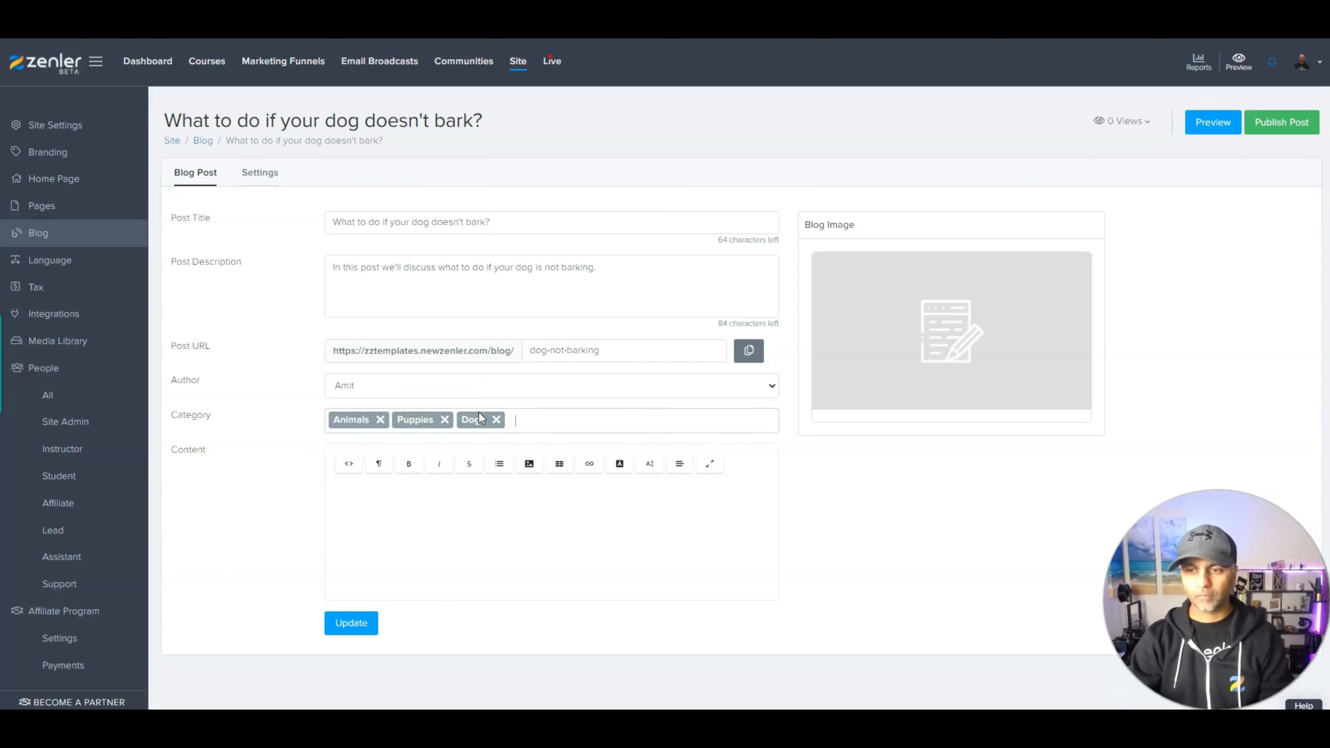
Place the cursor in the post's content area, view the editor in full screen and return to normal size.
{"action": "left_click", "coordinate": [522, 556]}
{"action": "left_click", "coordinate": [529, 497]}
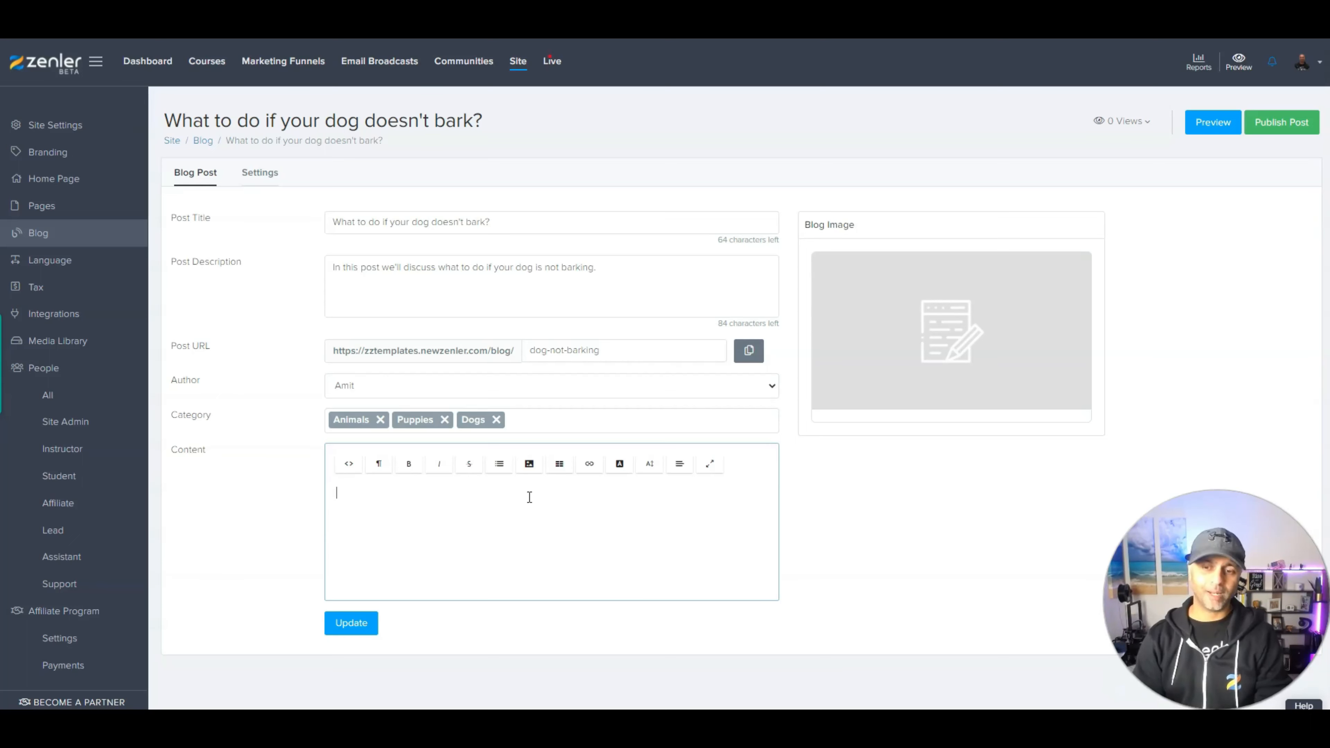
{"action": "left_click", "coordinate": [529, 497]}
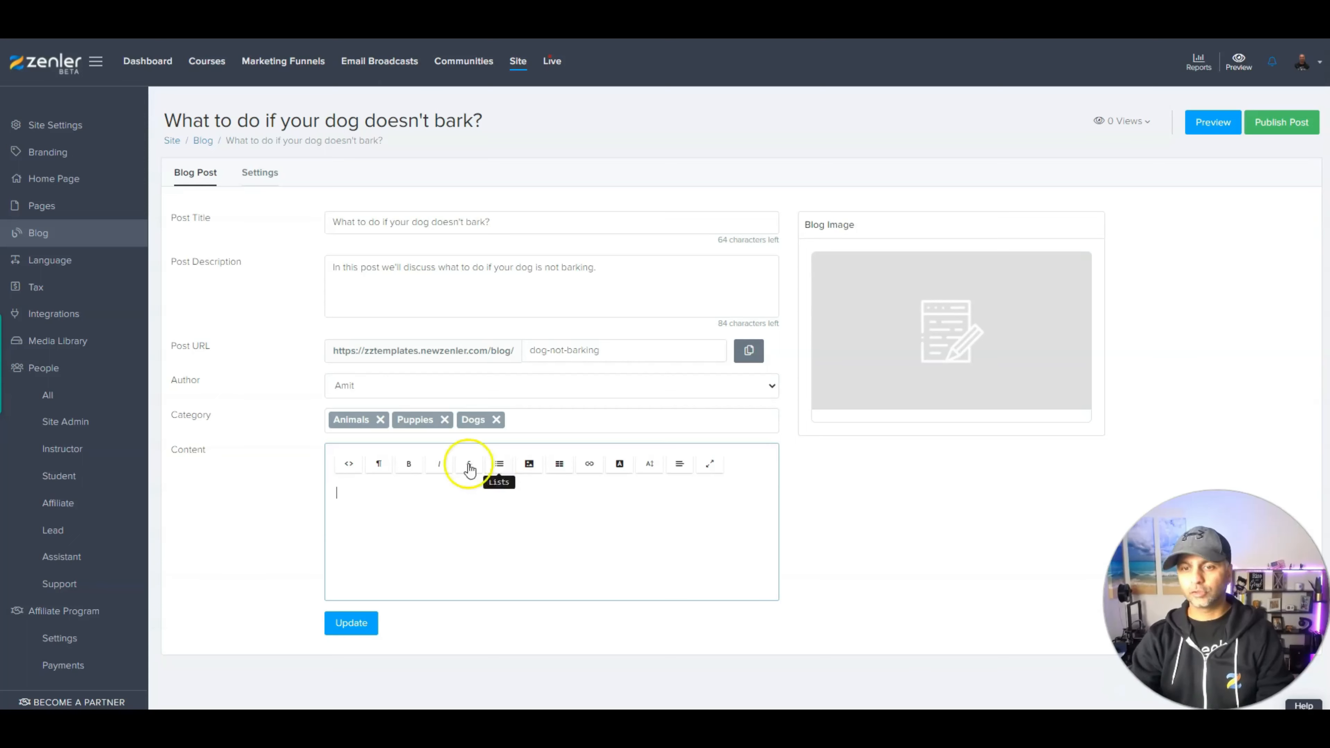
{"action": "left_click", "coordinate": [710, 464]}
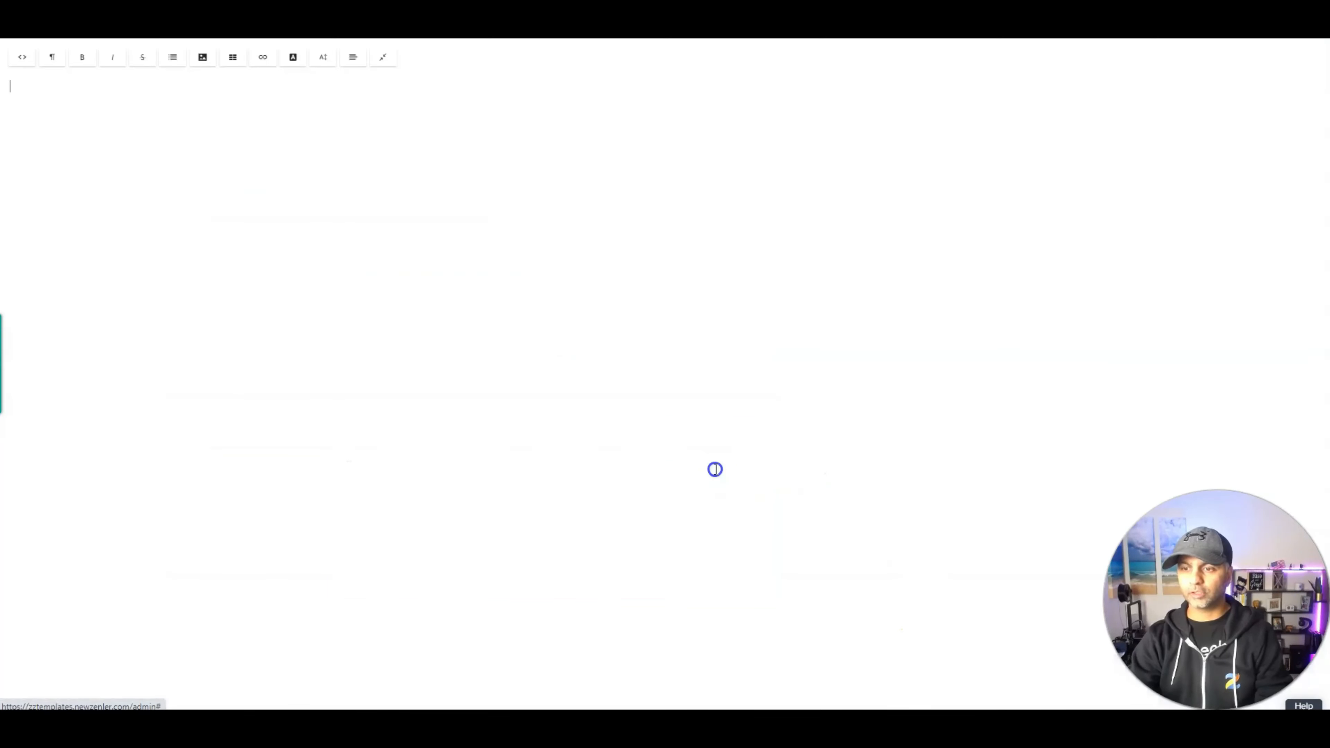
{"action": "left_click", "coordinate": [384, 55]}
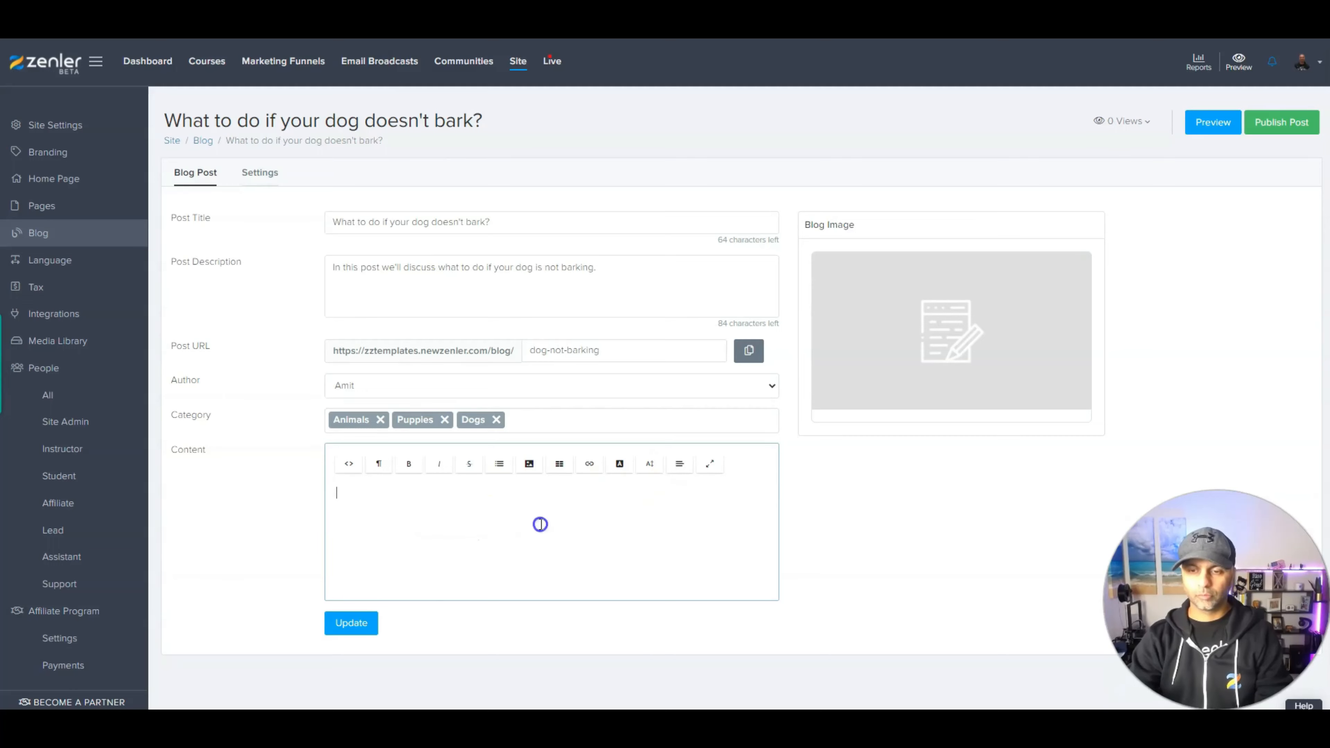
Paste the copied lorem ipsum text into the post's content area and look it over.
{"action": "left_click", "coordinate": [487, 531]}
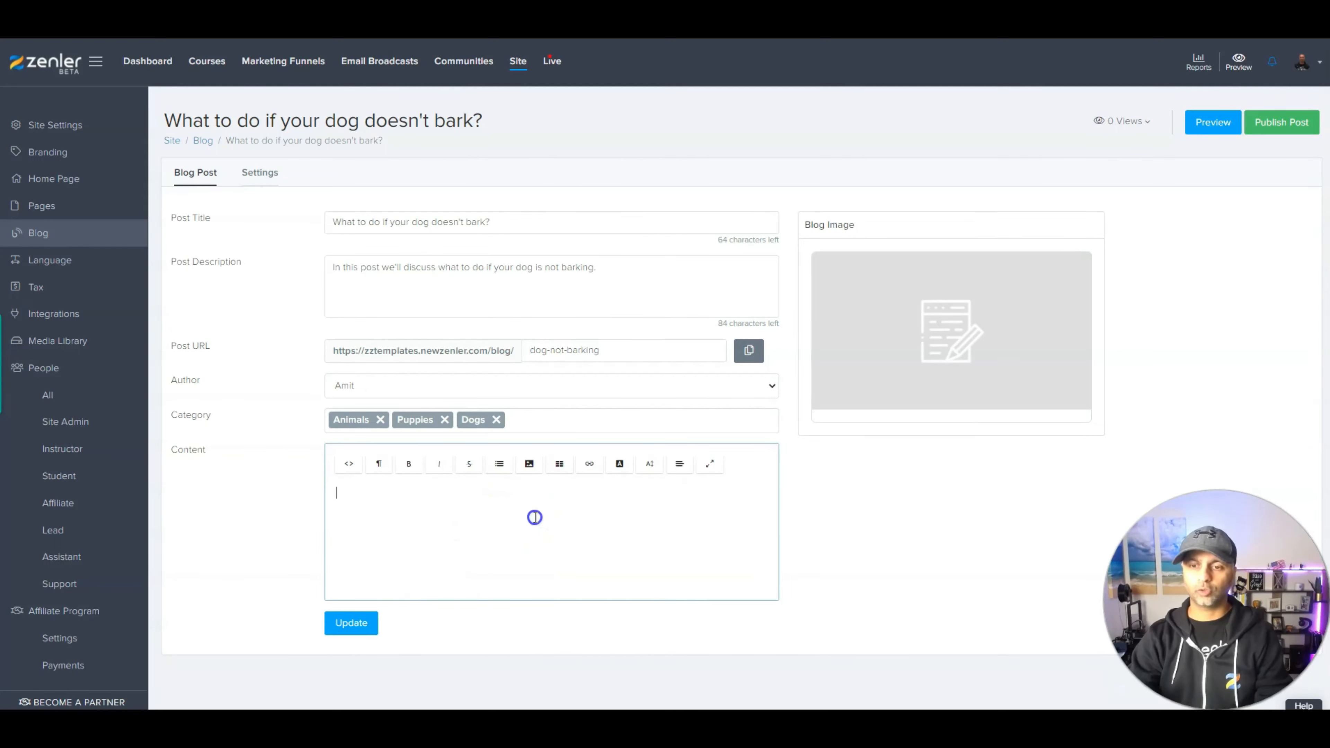
{"action": "left_click", "coordinate": [462, 521]}
{"action": "key", "text": "ctrl+v"}
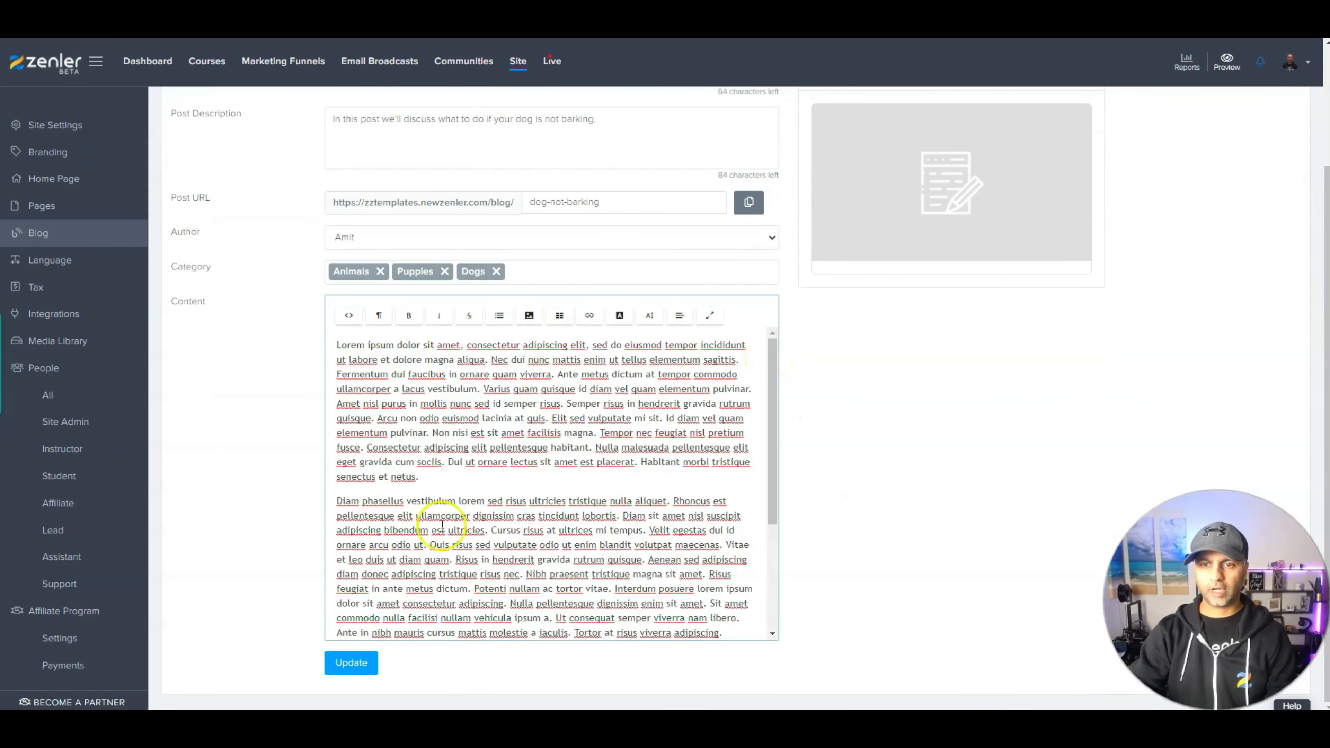
{"action": "left_click", "coordinate": [461, 463]}
{"action": "scroll", "coordinate": [450, 464], "scroll_direction": "down", "scroll_amount": 2}
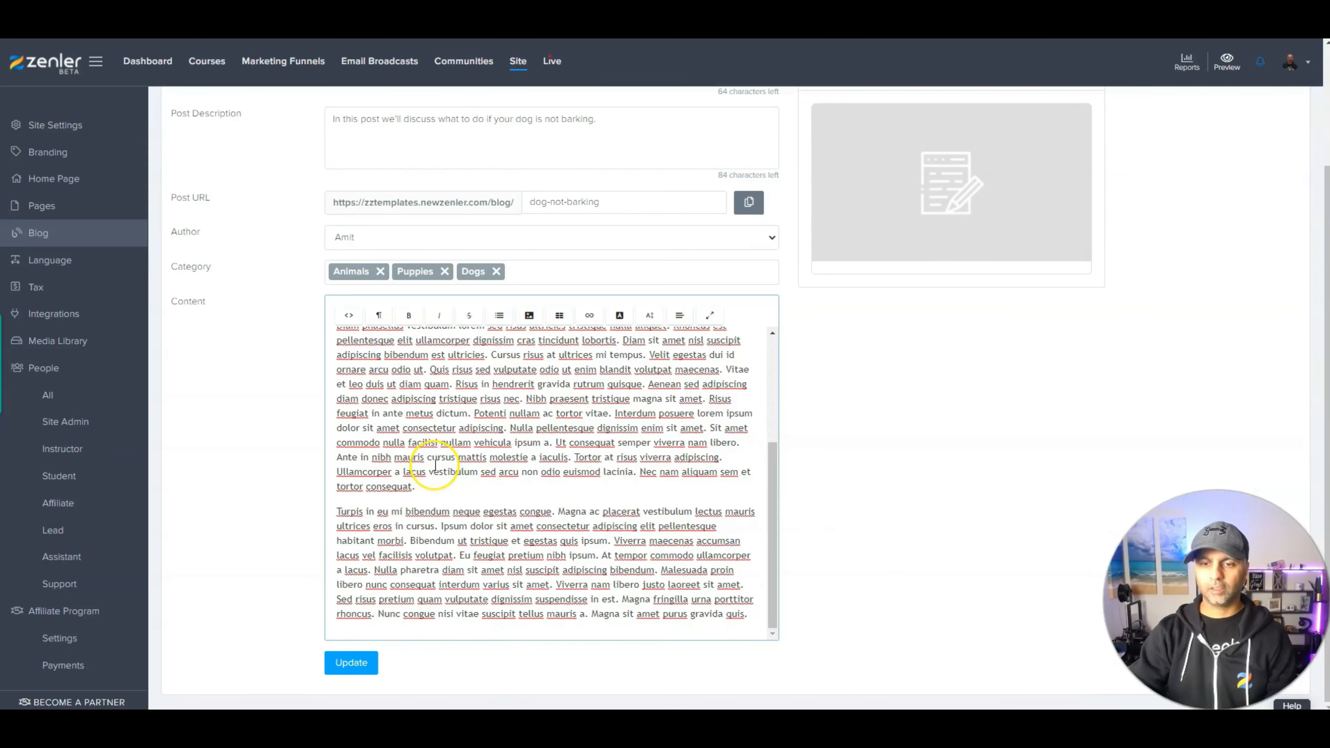
{"action": "scroll", "coordinate": [435, 465], "scroll_direction": "up", "scroll_amount": 2}
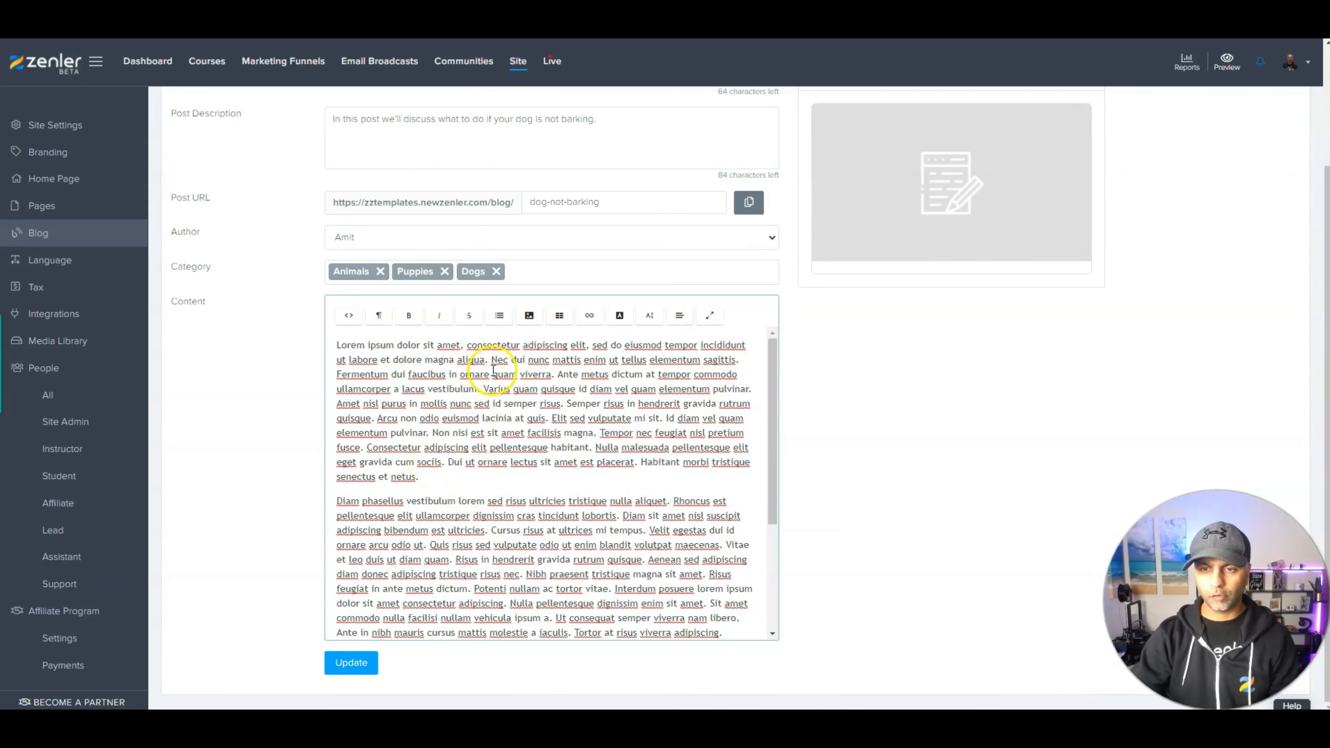
Break the text into shorter paragraphs after "faucibus in ornare", "Non" and "Vitae", and make the first paragraph bold.
{"action": "key", "text": "Return"}
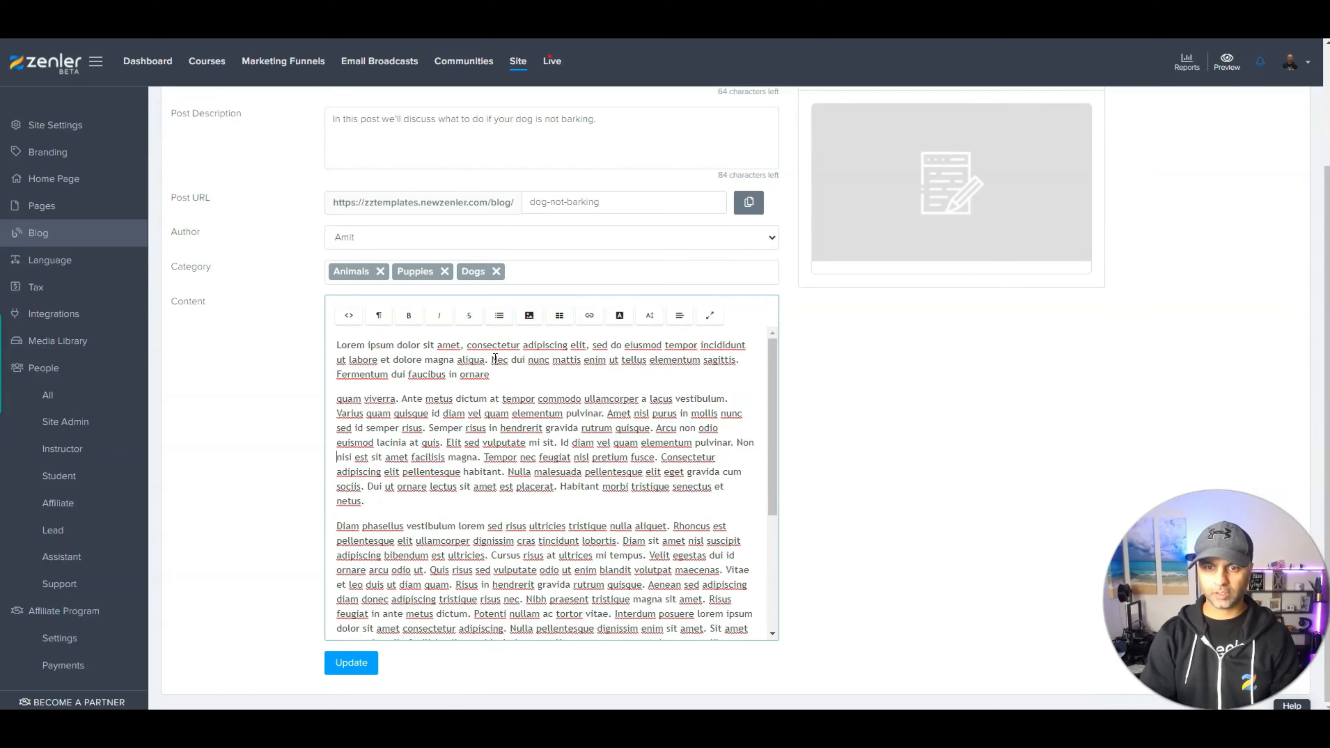
{"action": "key", "text": "Return"}
{"action": "key", "text": "Return"}
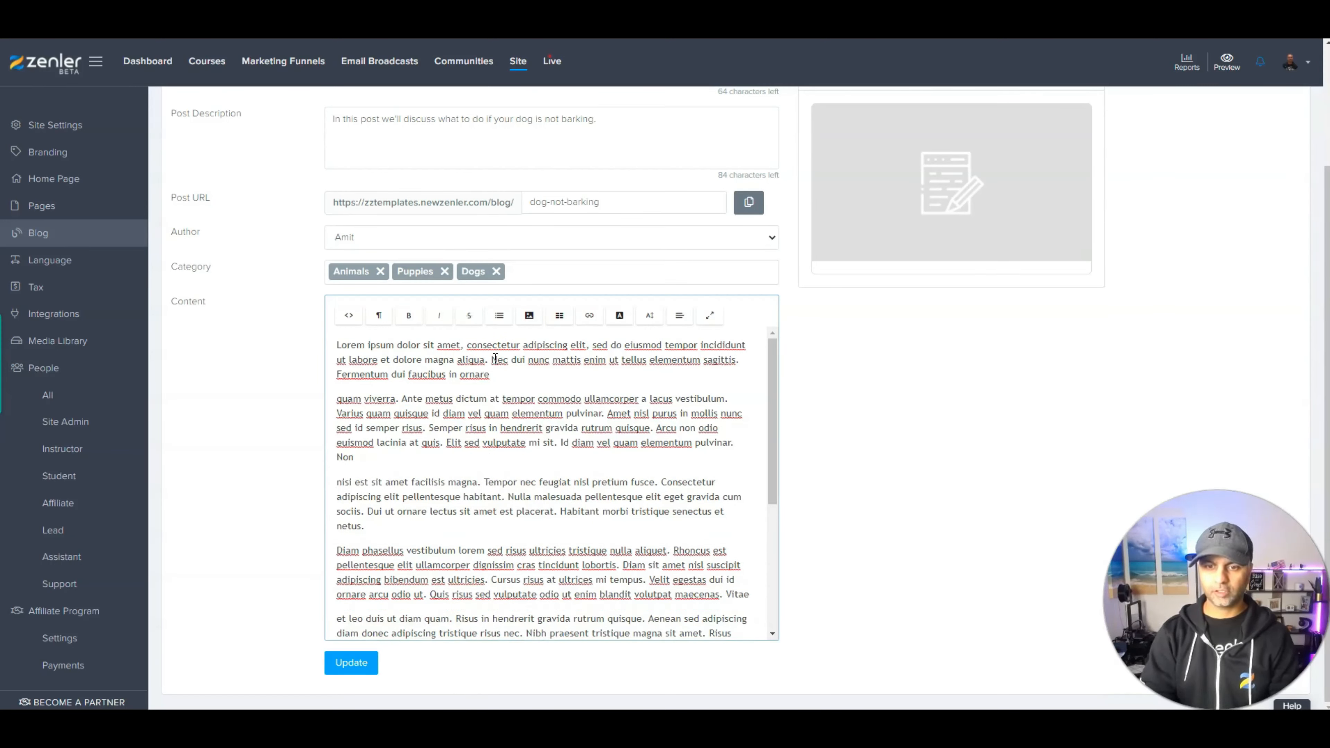
{"action": "left_click_drag", "start_coordinate": [490, 374], "coordinate": [315, 347]}
{"action": "left_click", "coordinate": [409, 315]}
{"action": "left_click", "coordinate": [474, 445]}
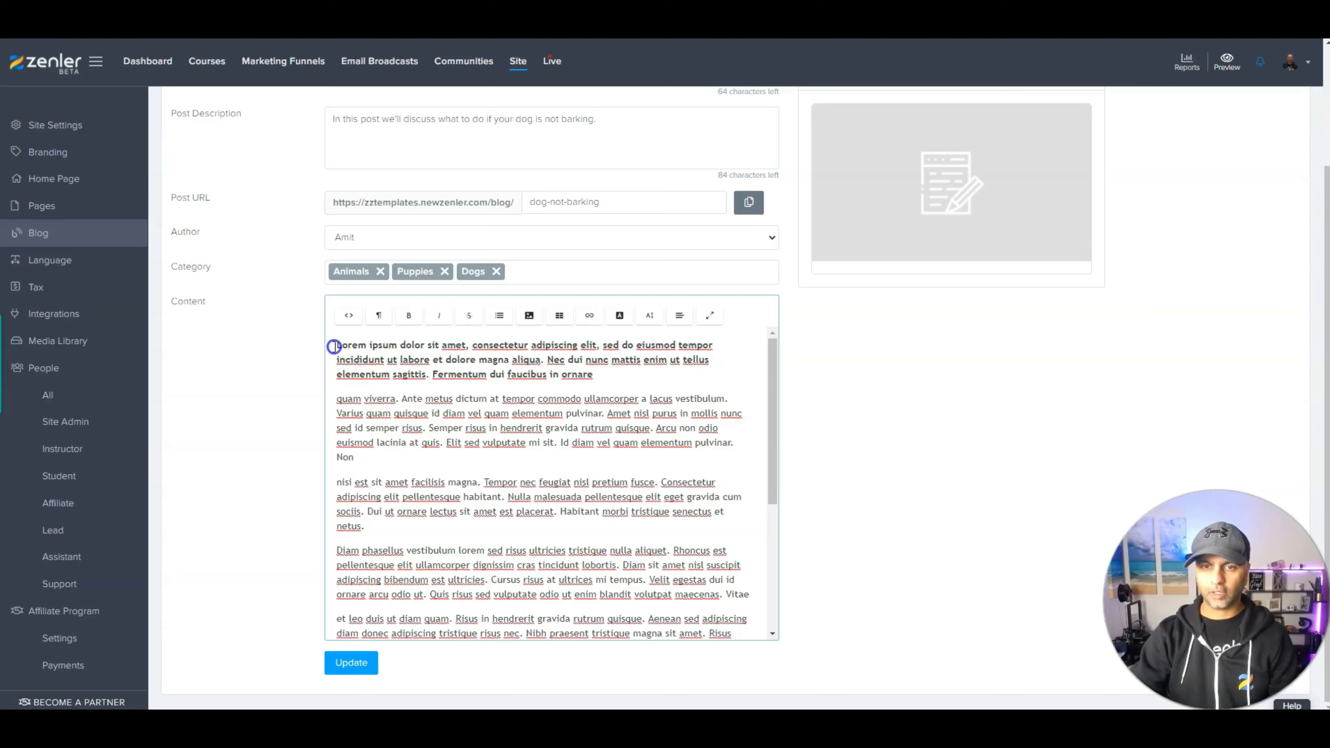
Format the opening bold paragraph of the content as Heading 2.
{"action": "left_click_drag", "start_coordinate": [334, 345], "coordinate": [545, 360]}
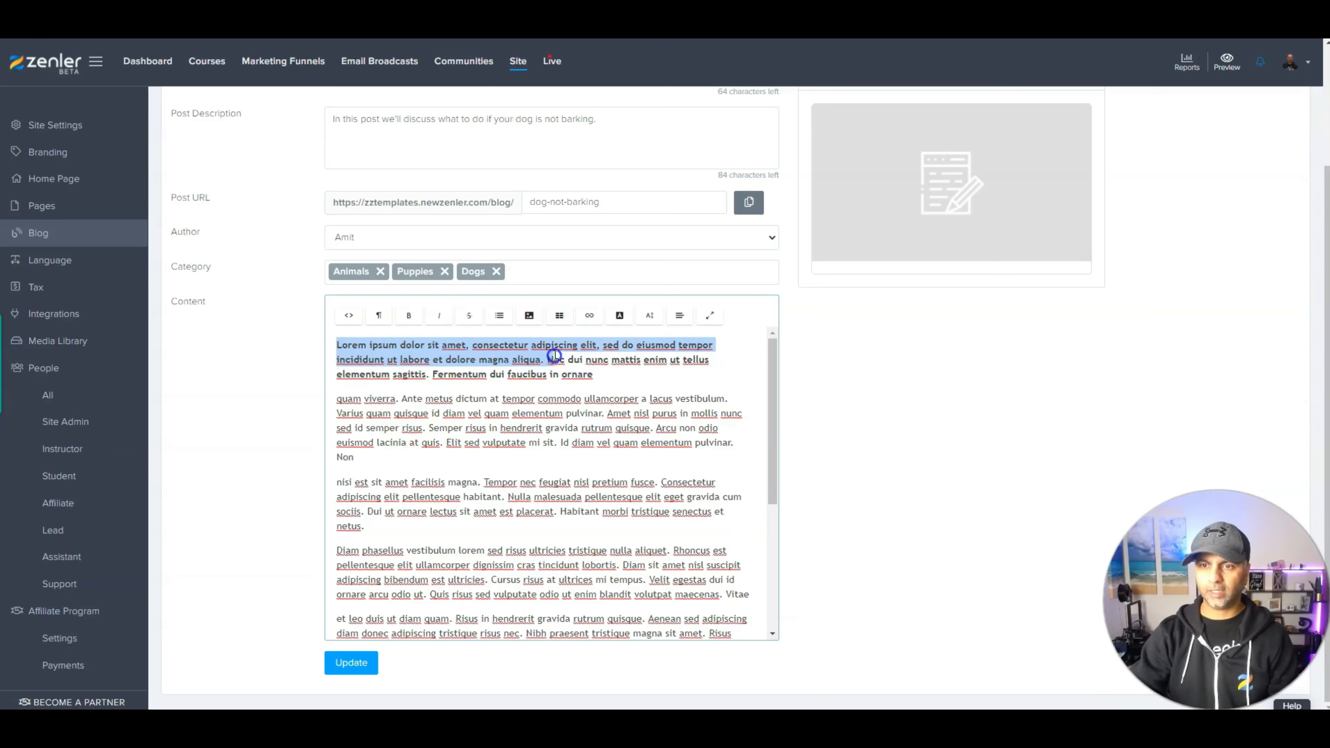
{"action": "left_click", "coordinate": [375, 320]}
{"action": "scroll", "coordinate": [446, 401], "scroll_direction": "down", "scroll_amount": 1}
{"action": "left_click", "coordinate": [448, 393]}
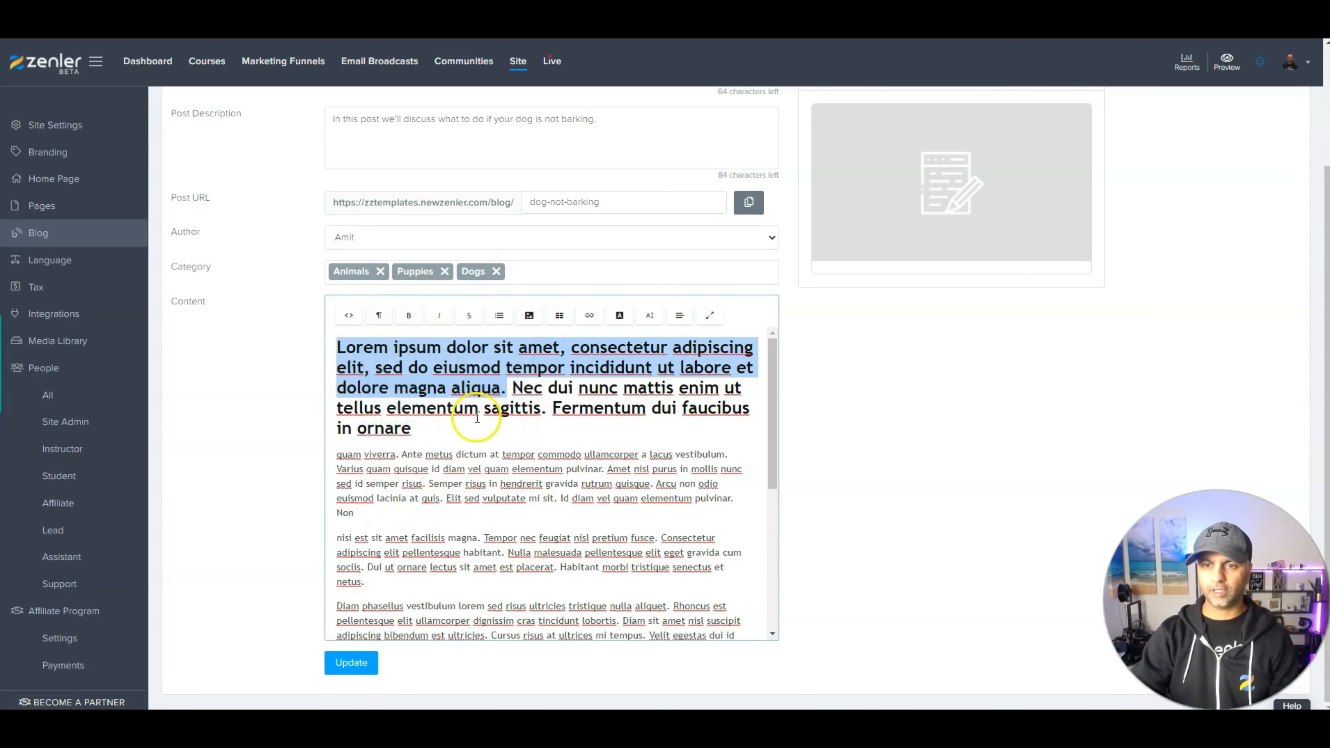
Split the heading after "dolore magna aliqua." and set the part starting "Nec dui nunc" back to normal paragraph text.
{"action": "left_click", "coordinate": [511, 388]}
{"action": "key", "text": "Return"}
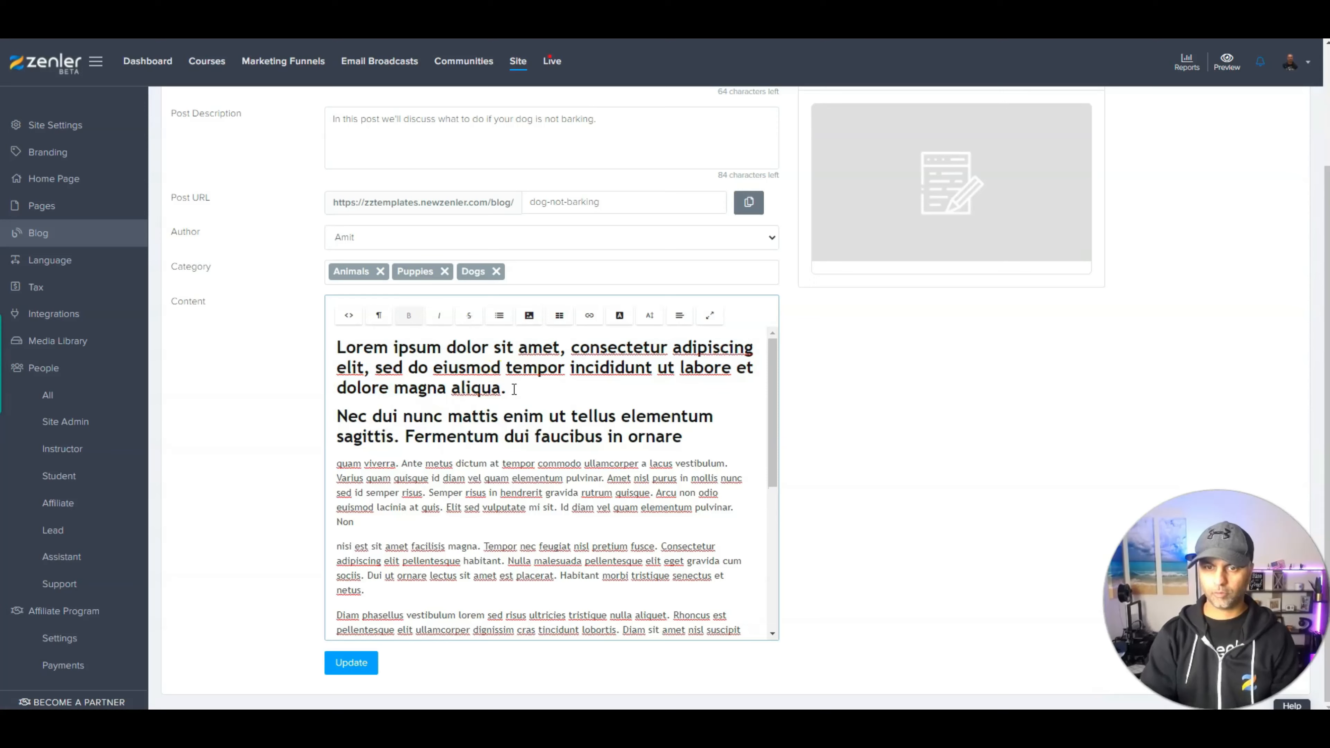
{"action": "key", "text": "shift+Down"}
{"action": "key", "text": "shift+Down"}
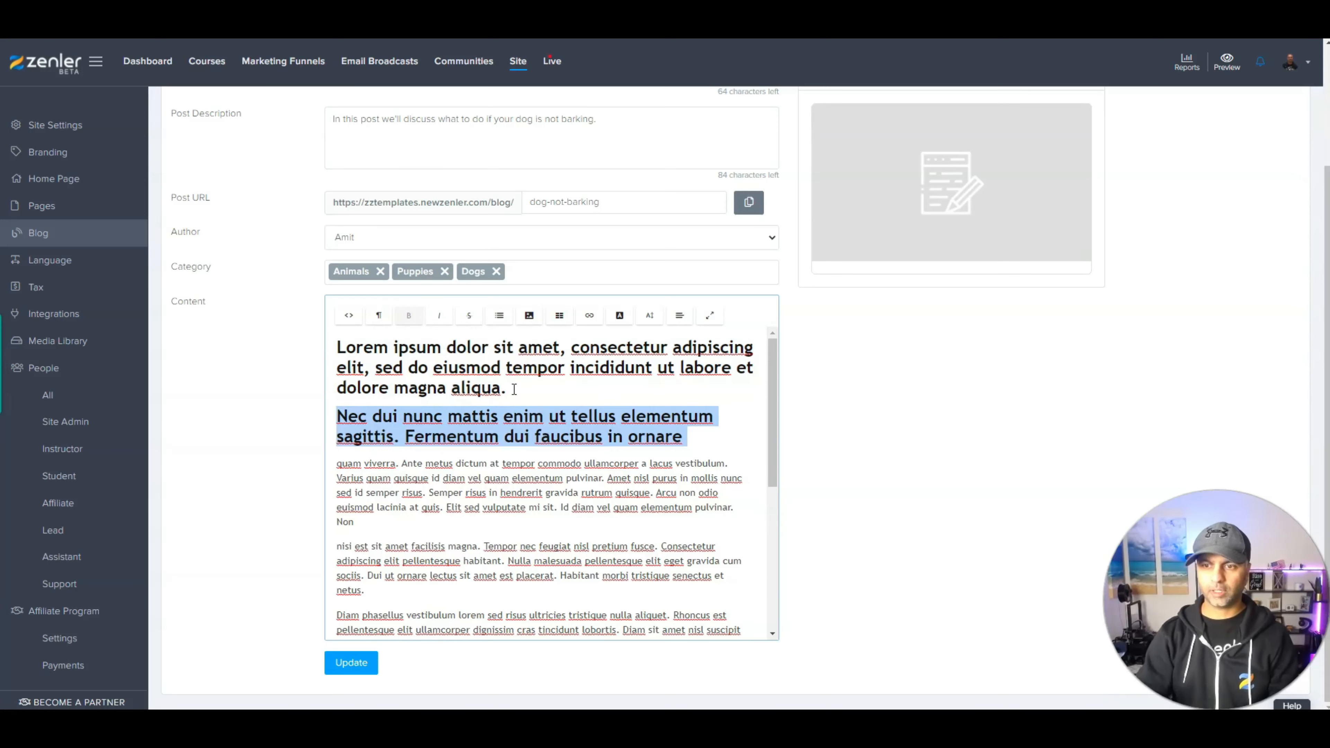
{"action": "left_click", "coordinate": [379, 315]}
{"action": "scroll", "coordinate": [387, 437], "scroll_direction": "down", "scroll_amount": 1}
{"action": "scroll", "coordinate": [421, 443], "scroll_direction": "up", "scroll_amount": 3}
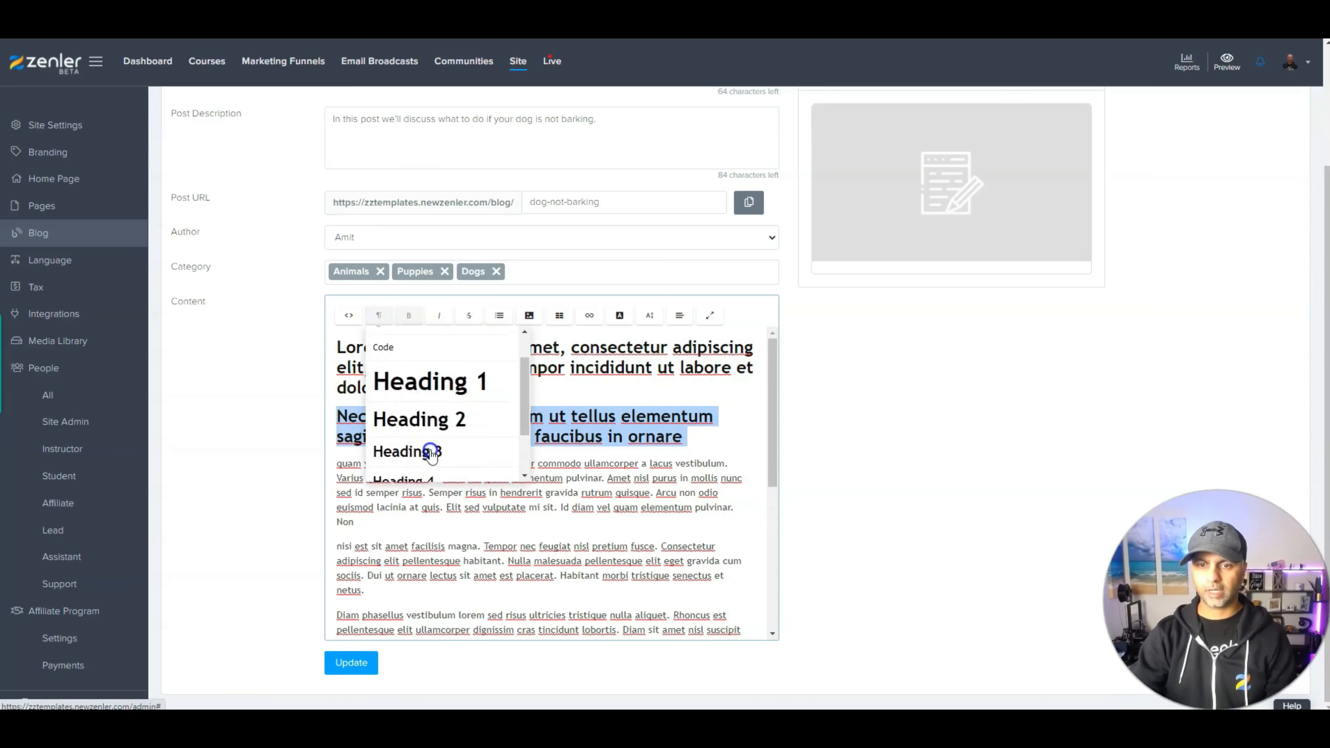
{"action": "left_click", "coordinate": [428, 339]}
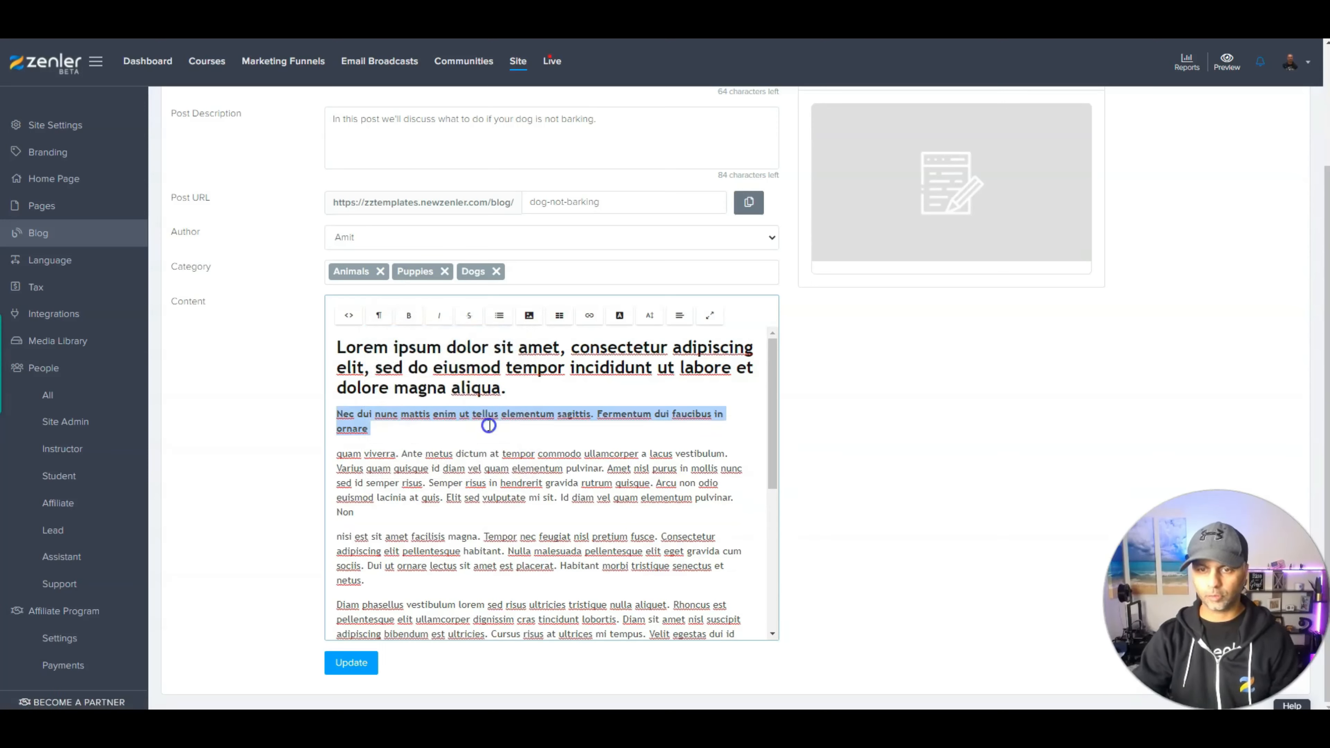
{"action": "left_click", "coordinate": [489, 426]}
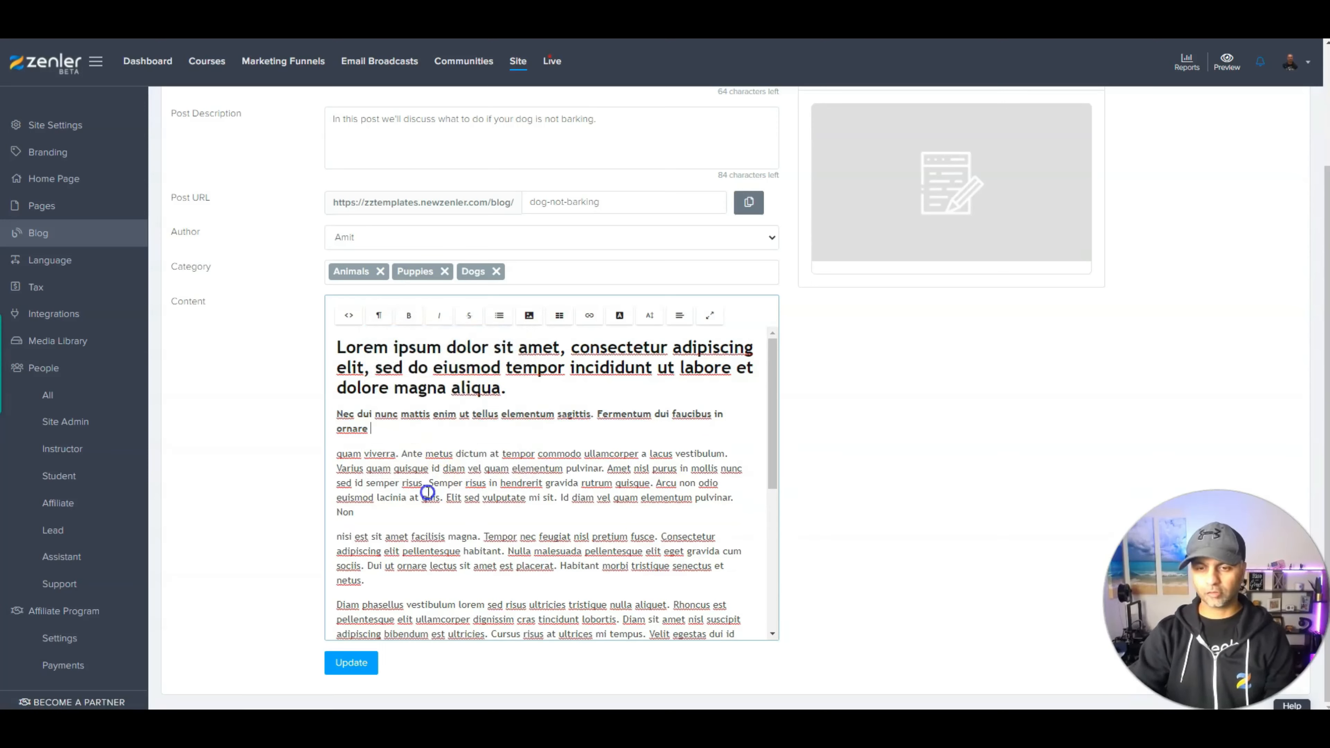
Highlight the text from "Semper risus in hendrerit" through "elementum pulvinar" in yellow.
{"action": "left_click_drag", "start_coordinate": [429, 483], "coordinate": [731, 499]}
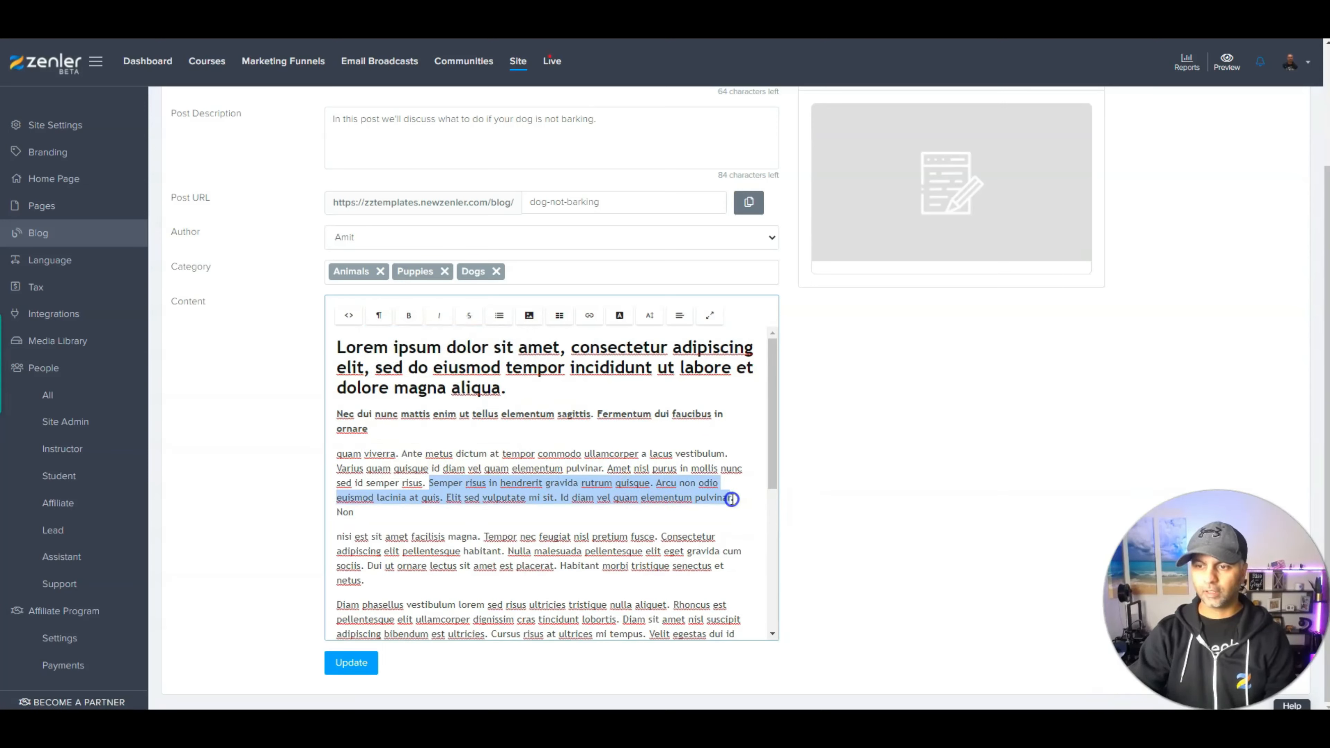
{"action": "left_click", "coordinate": [619, 315]}
{"action": "left_click", "coordinate": [698, 342]}
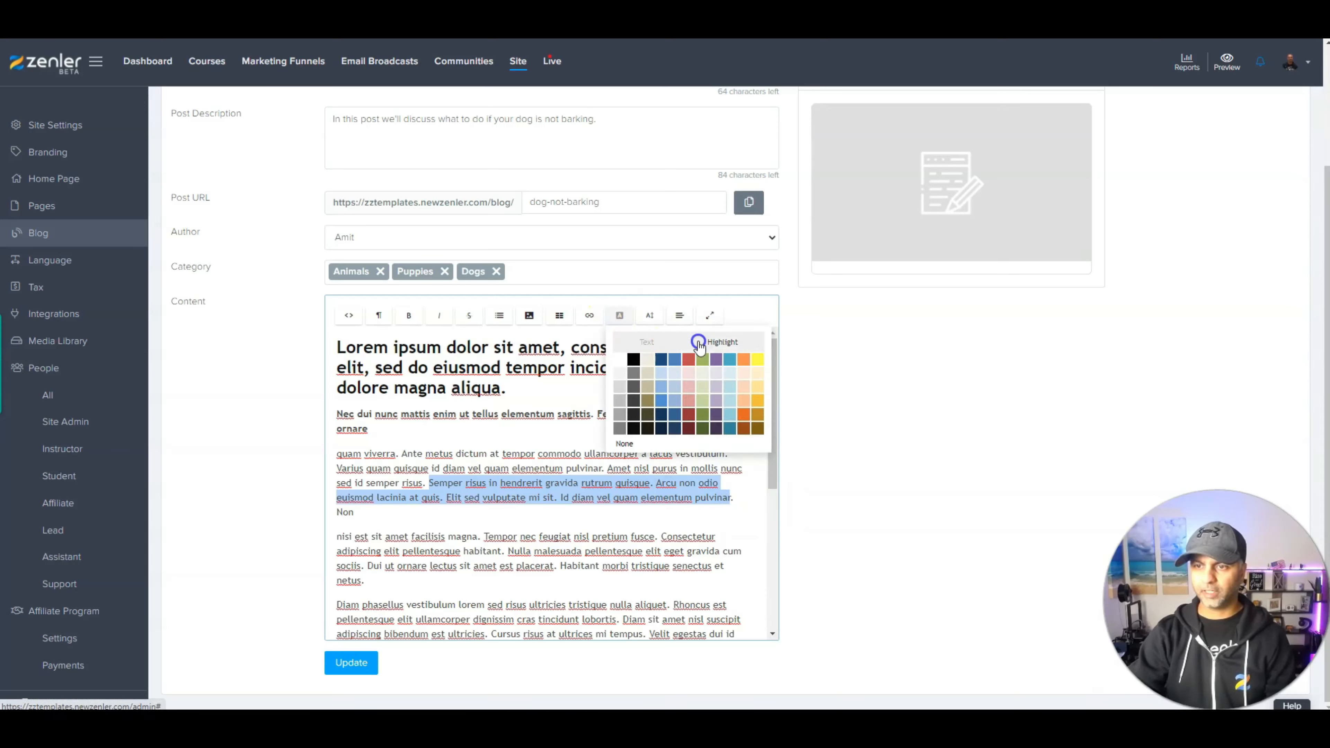
{"action": "left_click", "coordinate": [757, 359]}
{"action": "left_click", "coordinate": [633, 527]}
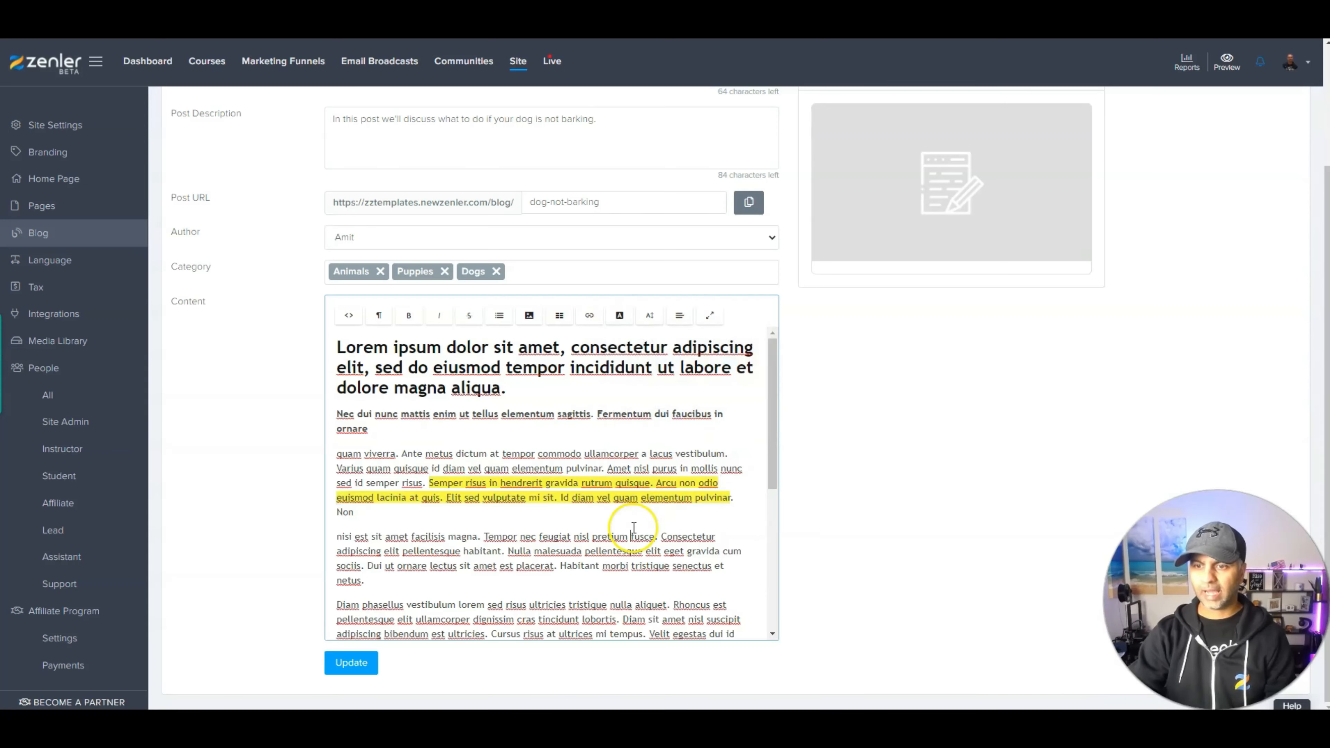
{"action": "scroll", "coordinate": [603, 498], "scroll_direction": "down", "scroll_amount": 2}
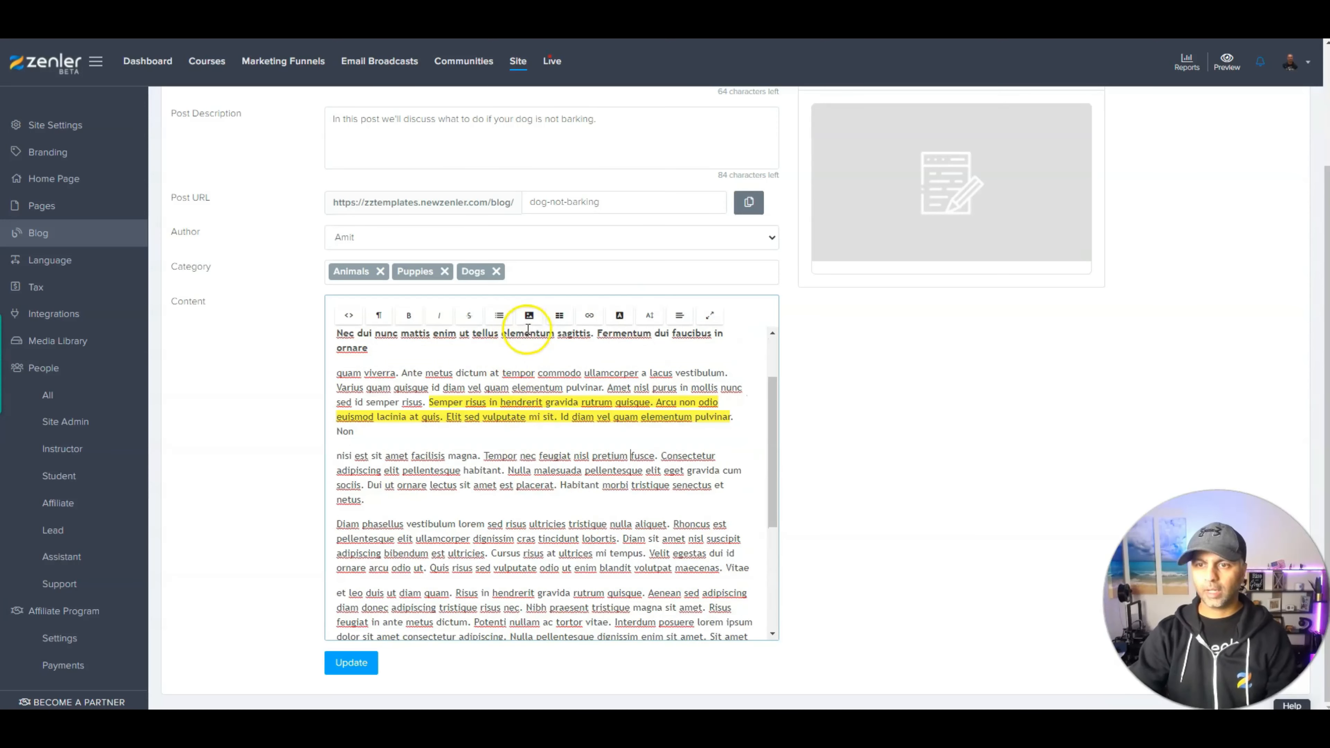
{"action": "left_click", "coordinate": [530, 316]}
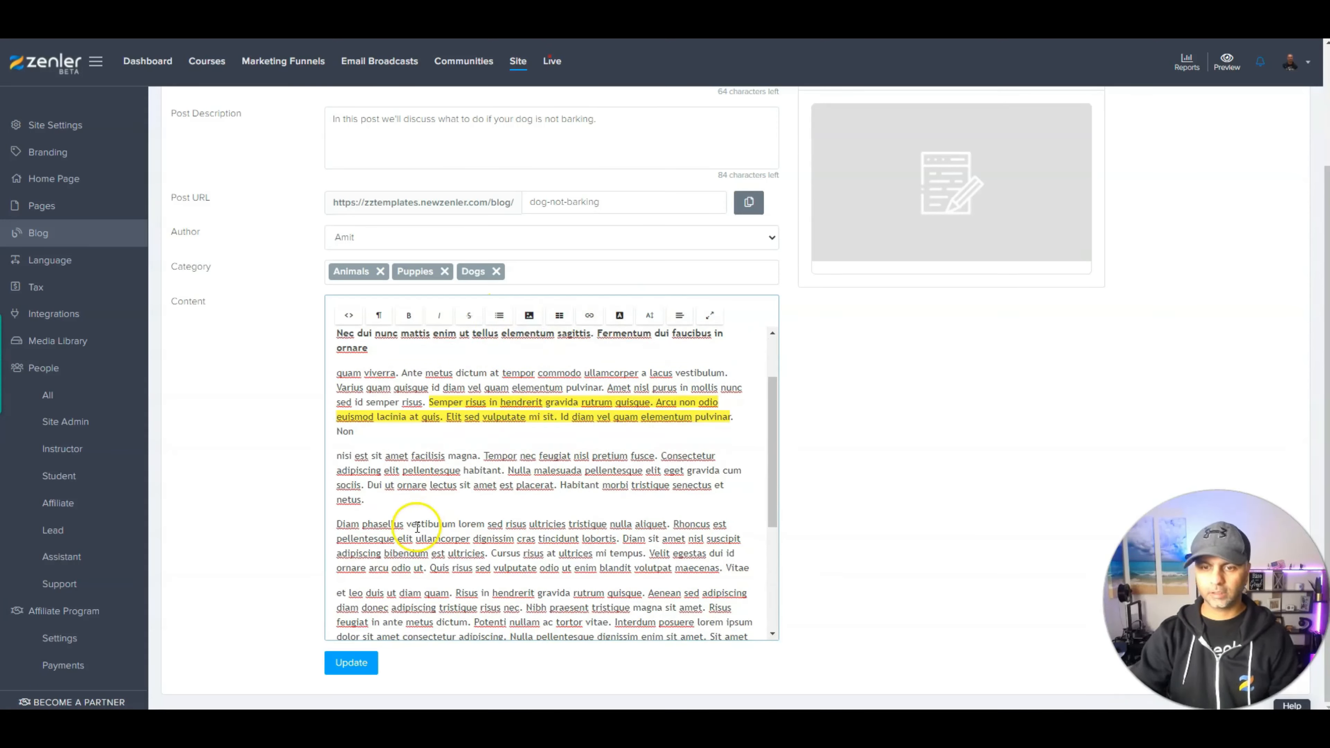
{"action": "left_click_drag", "start_coordinate": [407, 524], "coordinate": [484, 523]}
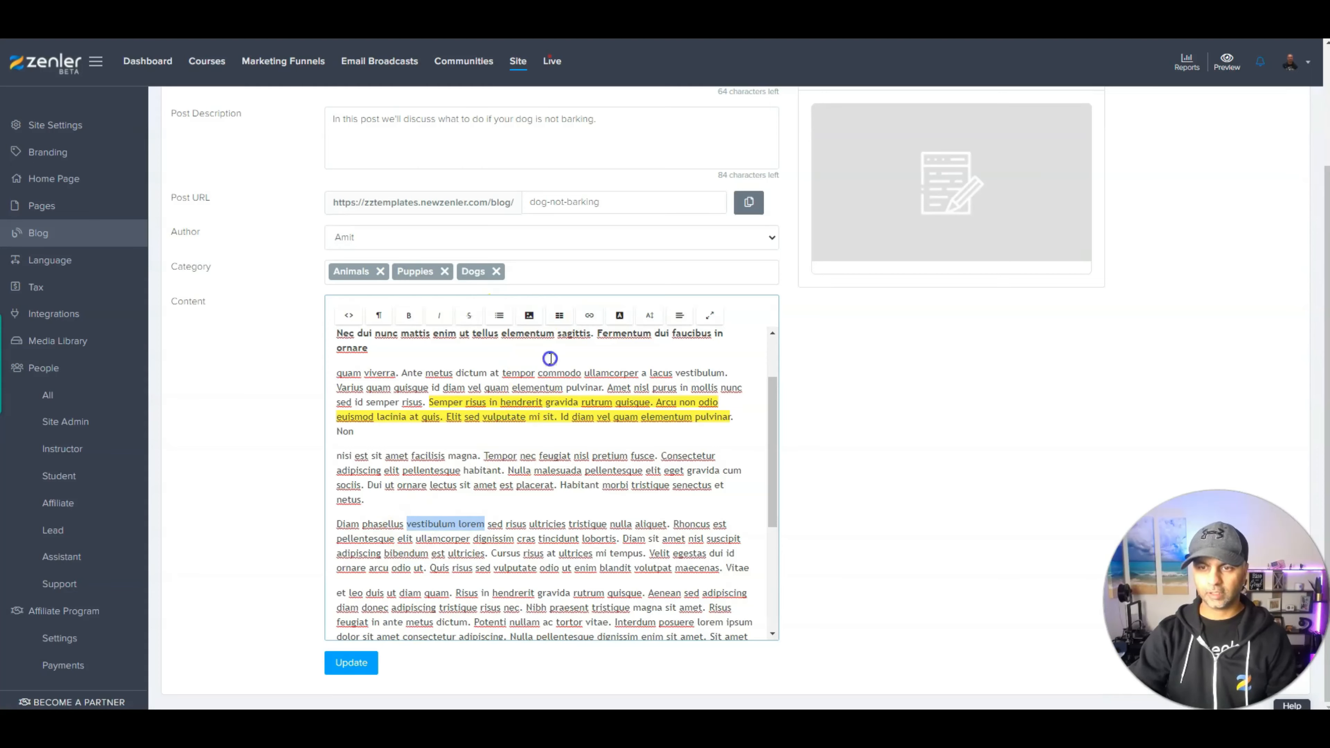
{"action": "left_click", "coordinate": [589, 315]}
{"action": "left_click", "coordinate": [593, 340]}
{"action": "key", "text": "ctrl+v"}
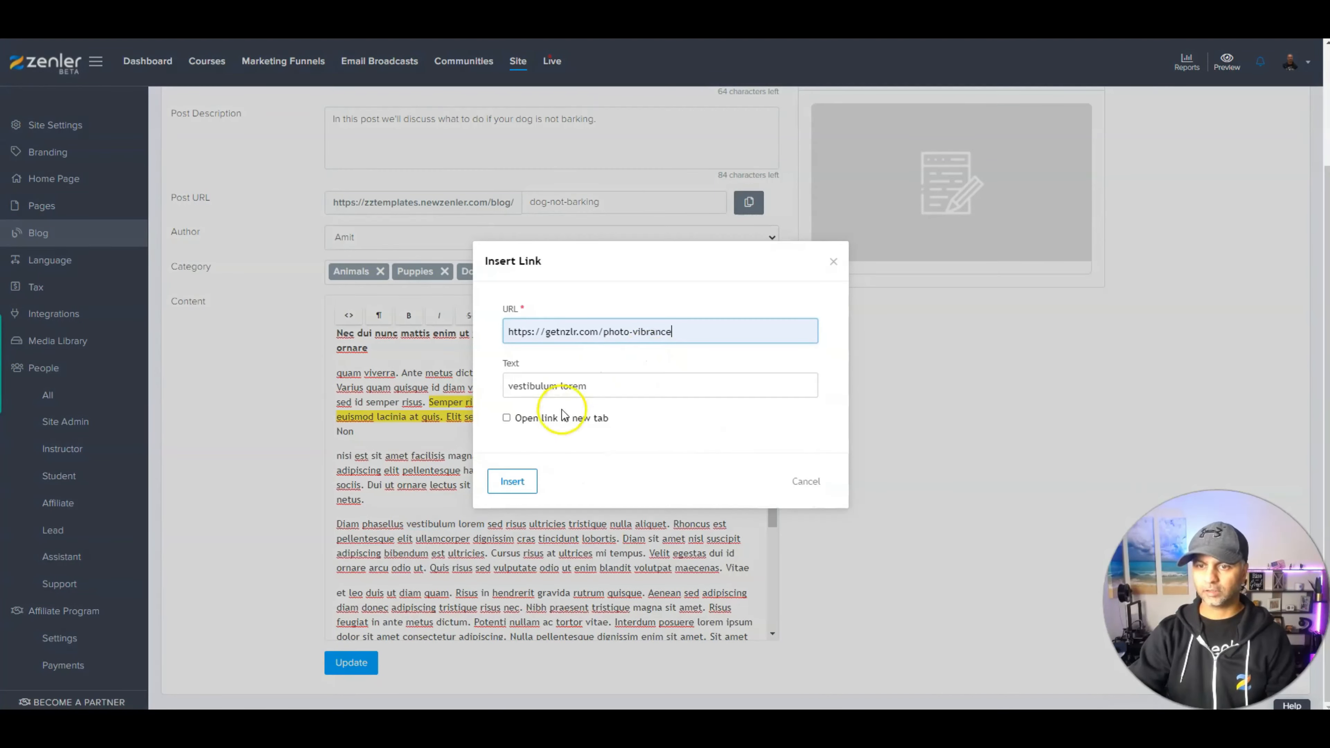
{"action": "left_click", "coordinate": [505, 416]}
{"action": "left_click", "coordinate": [510, 479]}
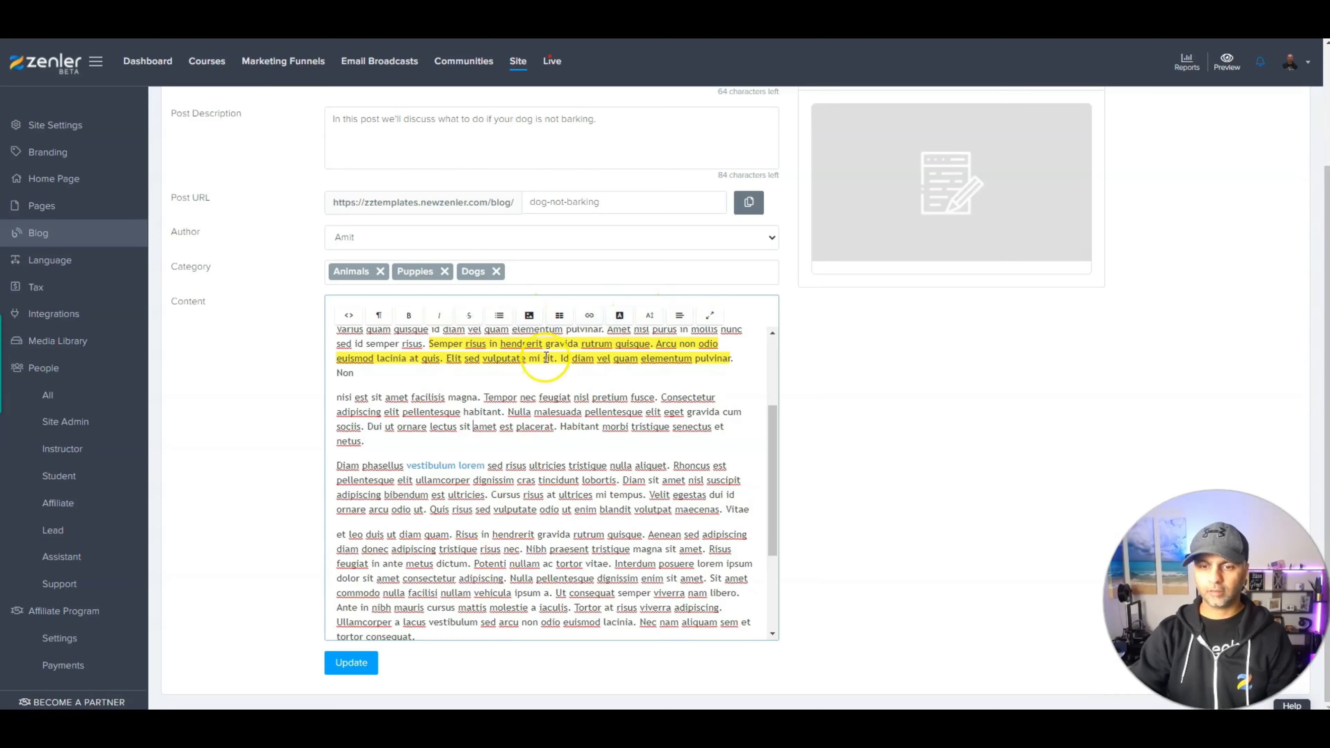
Look through the content's HTML source and return to the visual editor.
{"action": "left_click", "coordinate": [348, 315]}
{"action": "scroll", "coordinate": [475, 505], "scroll_direction": "down", "scroll_amount": 5}
{"action": "scroll", "coordinate": [484, 499], "scroll_direction": "up", "scroll_amount": 5}
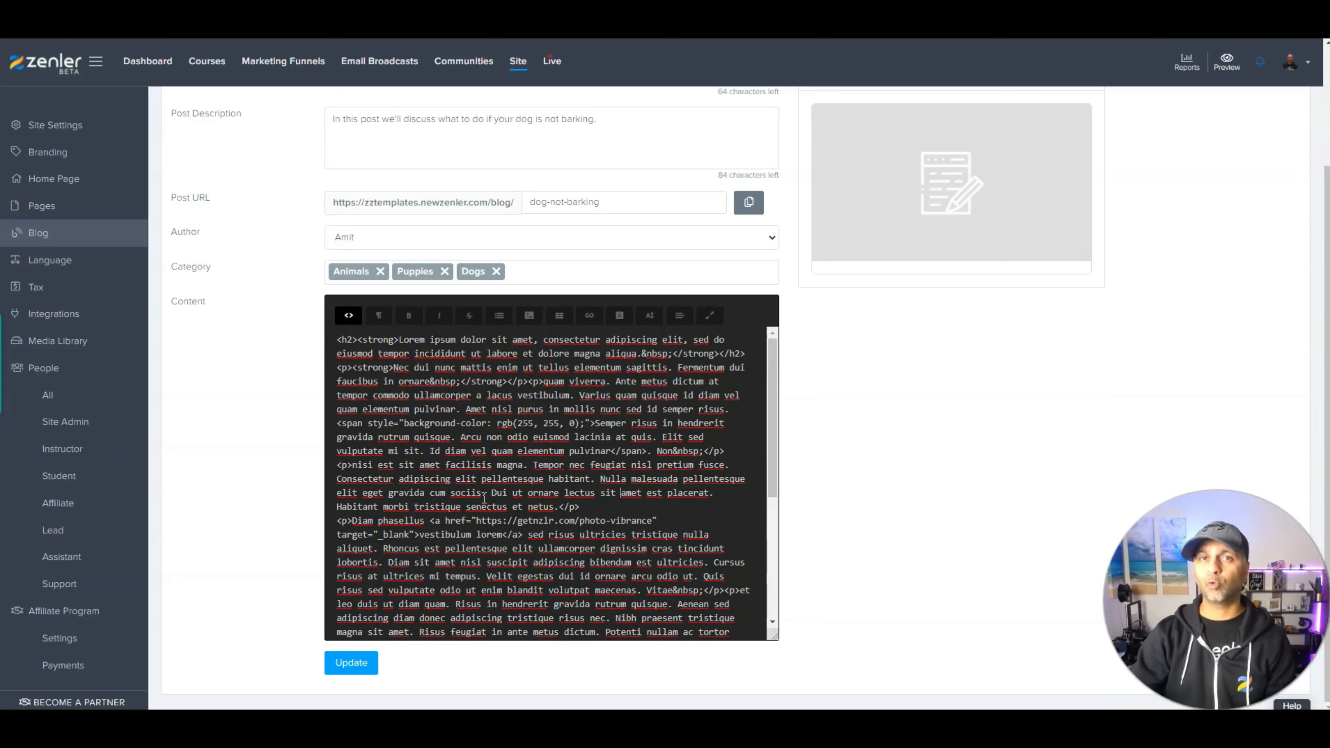
{"action": "left_click", "coordinate": [349, 315]}
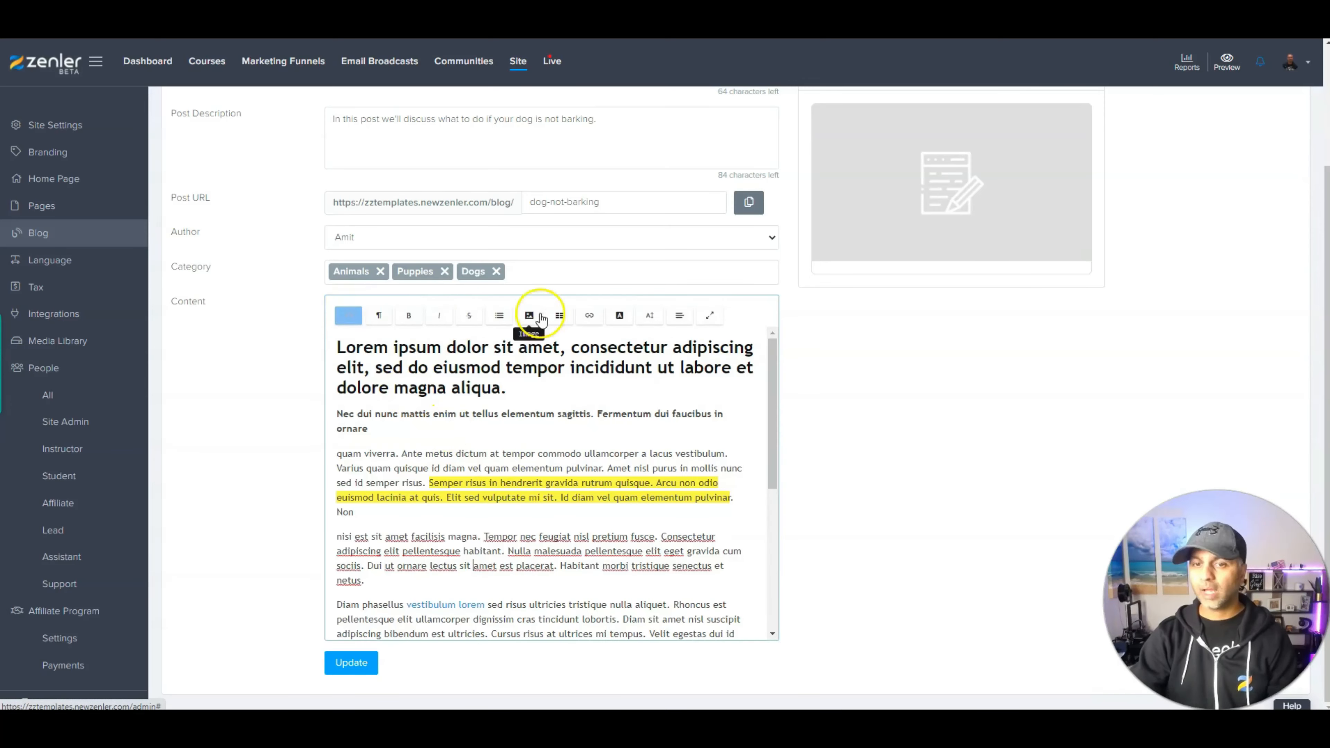
Add an empty line after the last paragraph of the content.
{"action": "scroll", "coordinate": [692, 452], "scroll_direction": "down", "scroll_amount": 5}
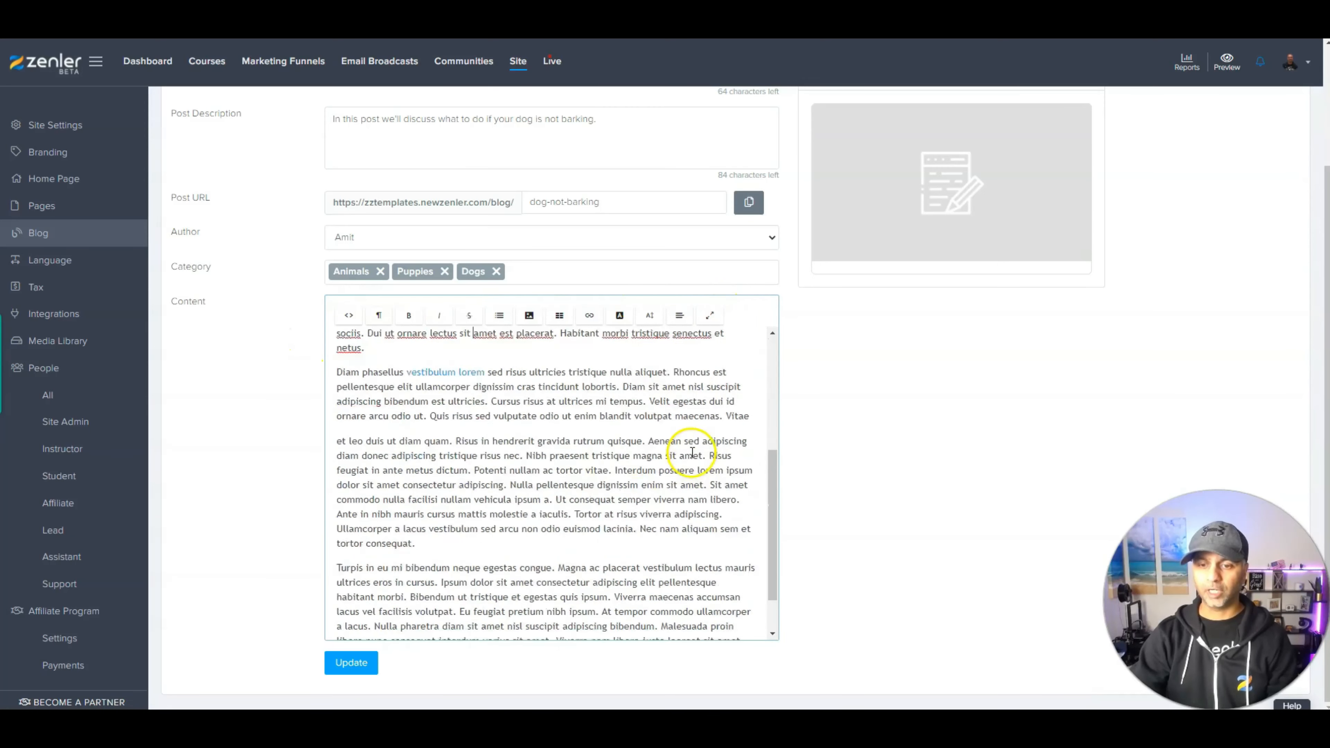
{"action": "scroll", "coordinate": [691, 452], "scroll_direction": "down", "scroll_amount": 1}
{"action": "left_click", "coordinate": [746, 614]}
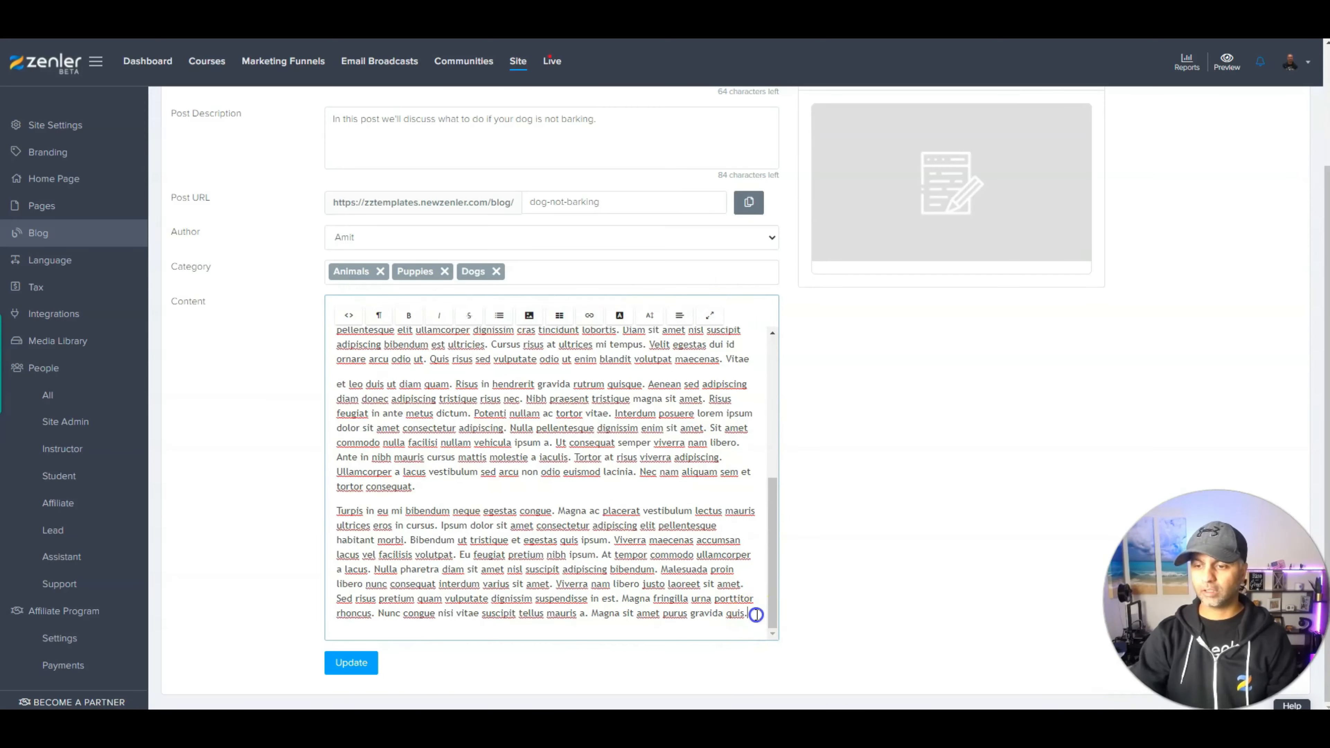
{"action": "key", "text": "Return"}
Browse the previously uploaded images available for insertion into the post content.
{"action": "left_click", "coordinate": [528, 315]}
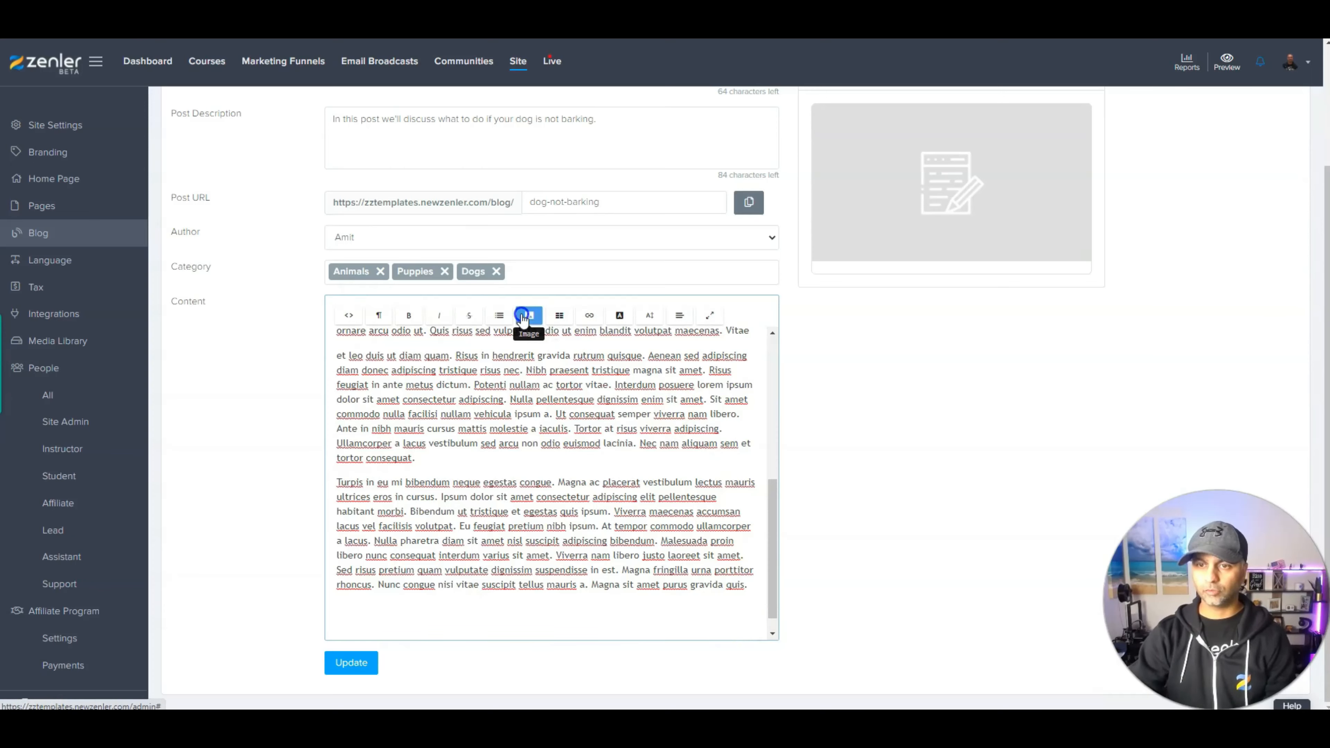
{"action": "left_click", "coordinate": [554, 332]}
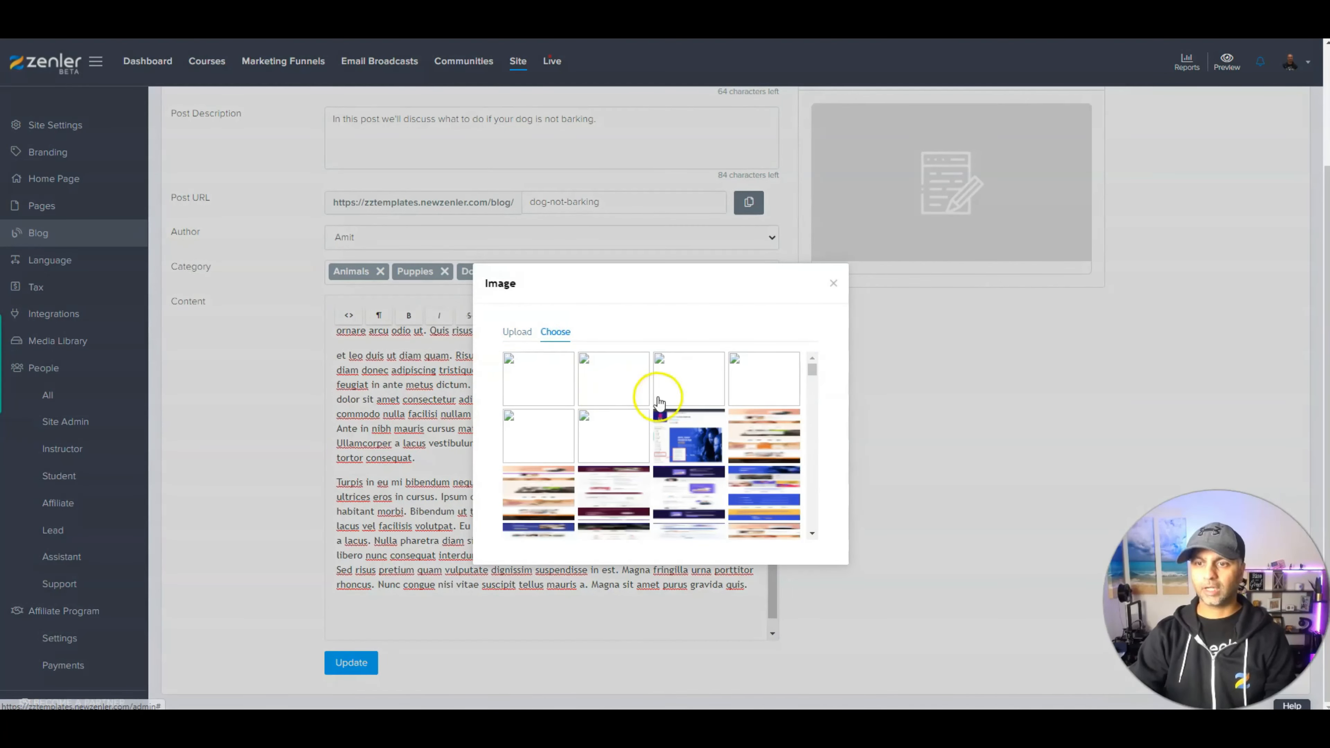
{"action": "scroll", "coordinate": [675, 403], "scroll_direction": "down", "scroll_amount": 5}
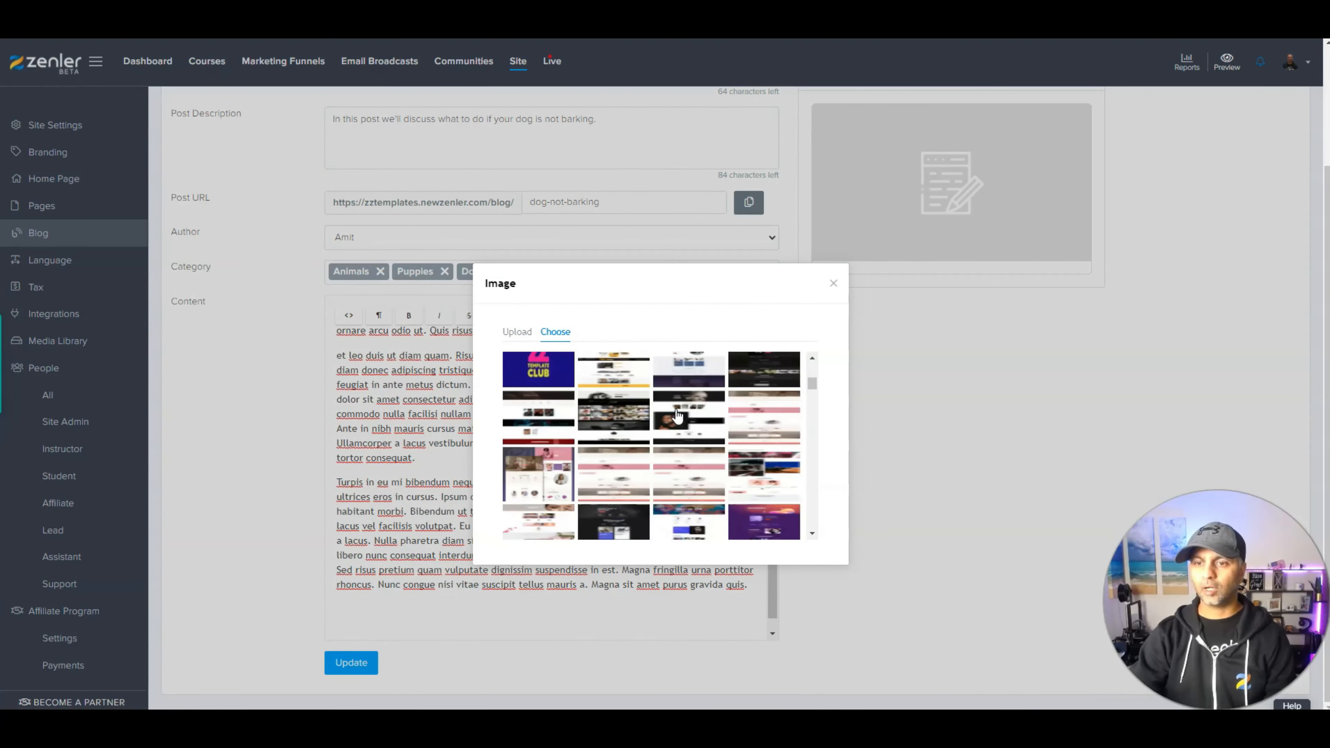
{"action": "scroll", "coordinate": [676, 415], "scroll_direction": "down", "scroll_amount": 5}
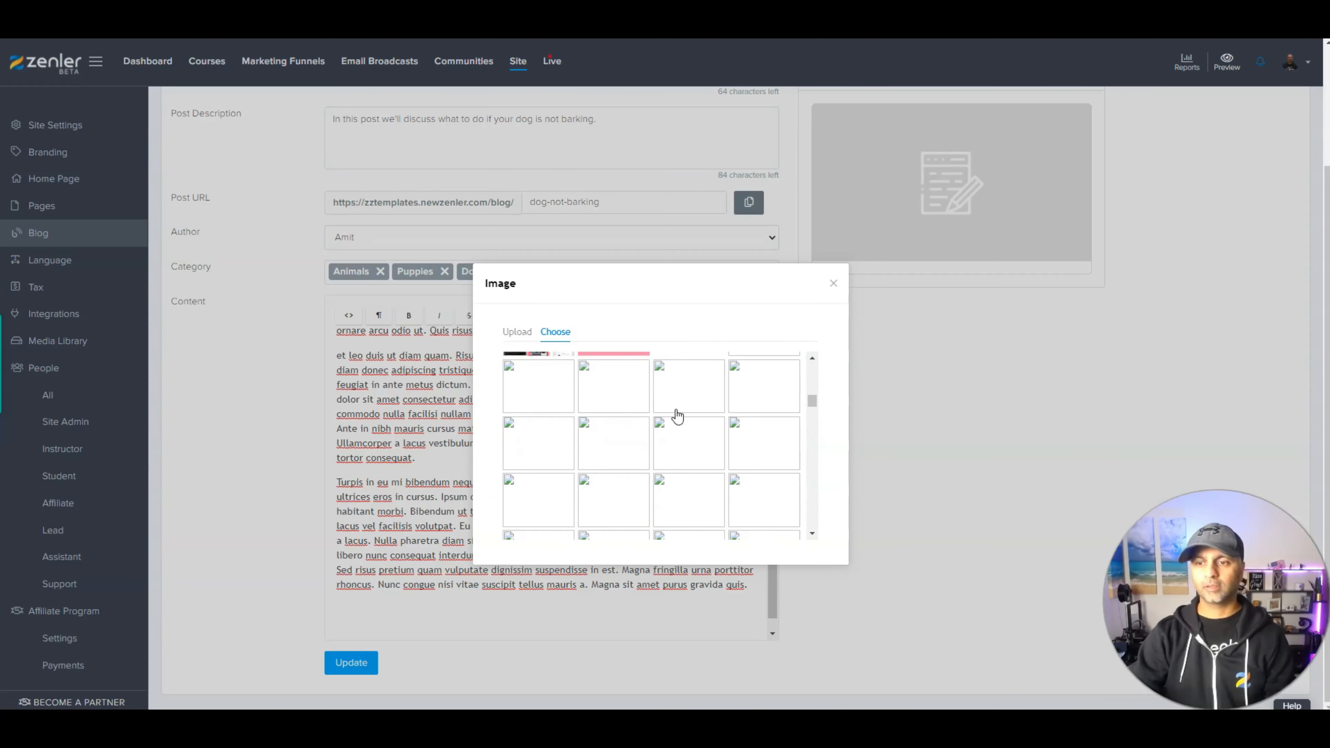
{"action": "scroll", "coordinate": [677, 414], "scroll_direction": "up", "scroll_amount": 3}
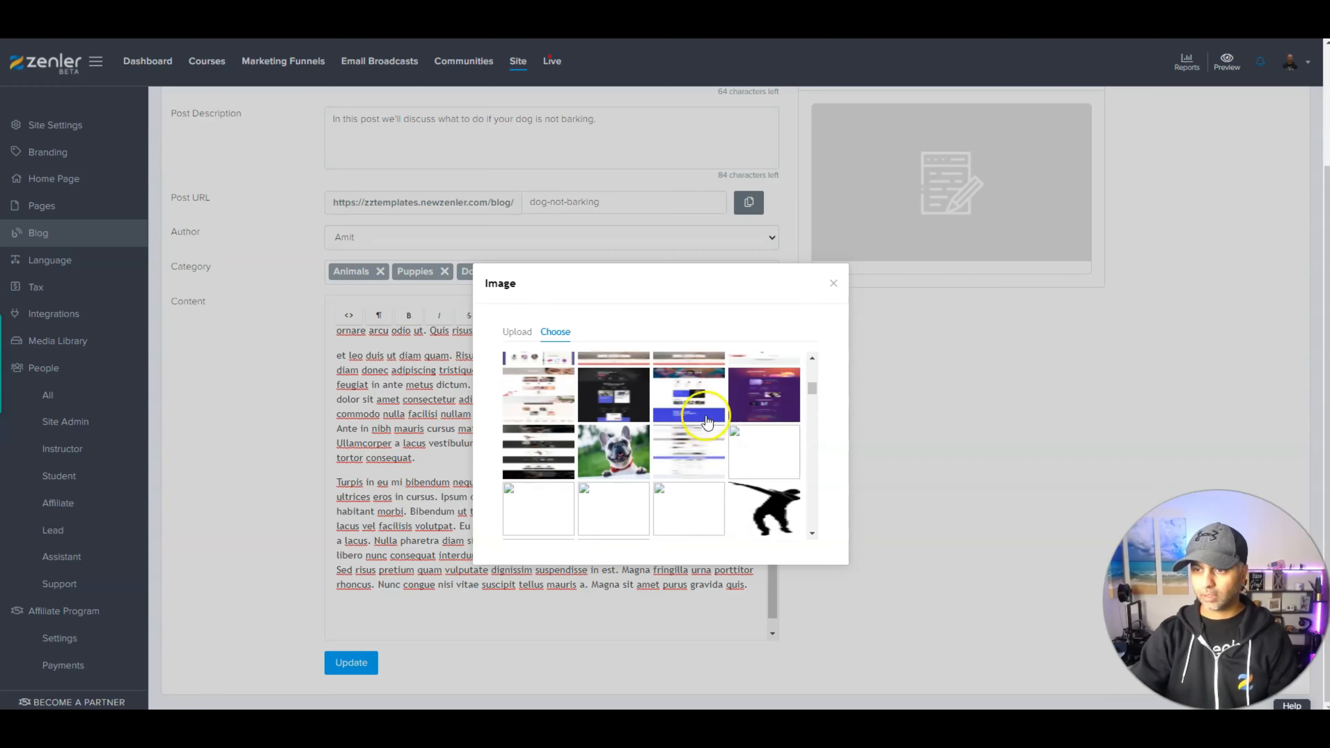
{"action": "left_click", "coordinate": [781, 400]}
{"action": "scroll", "coordinate": [659, 480], "scroll_direction": "up", "scroll_amount": 2}
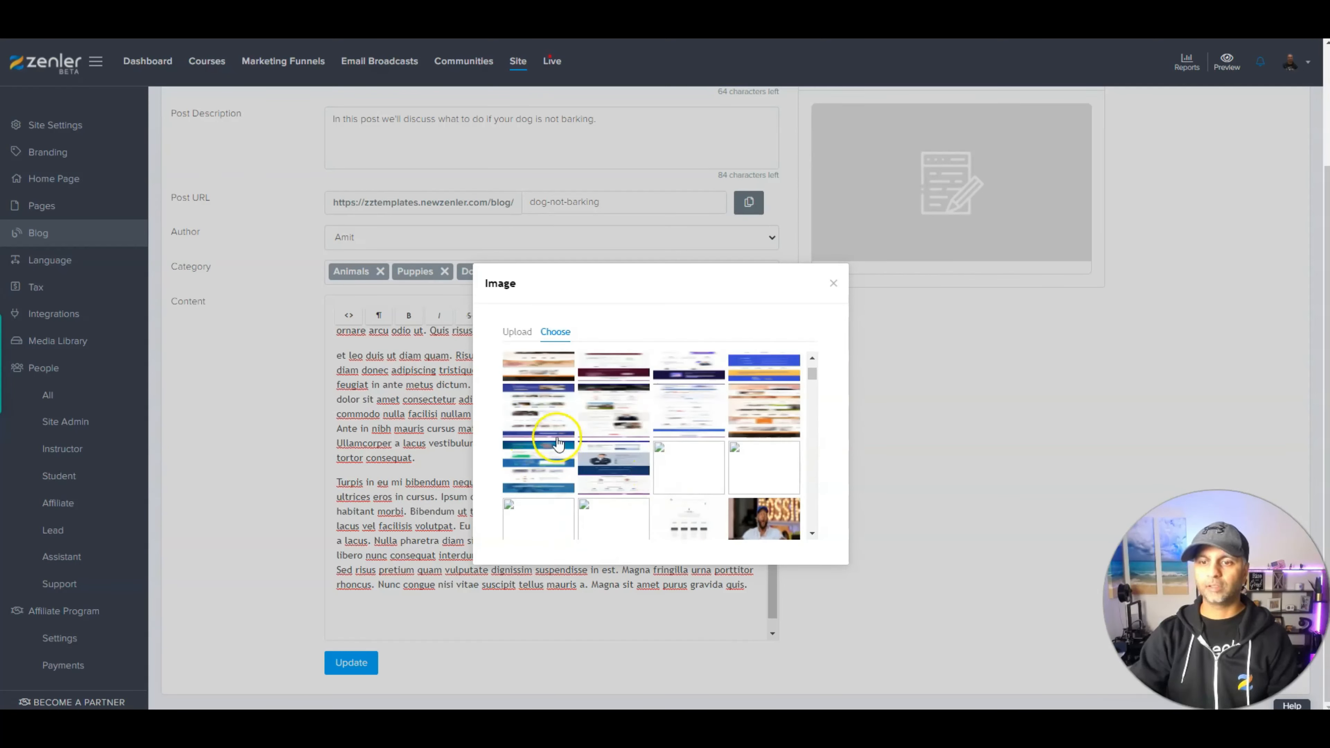
{"action": "scroll", "coordinate": [559, 444], "scroll_direction": "up", "scroll_amount": 1}
{"action": "left_click", "coordinate": [661, 443]}
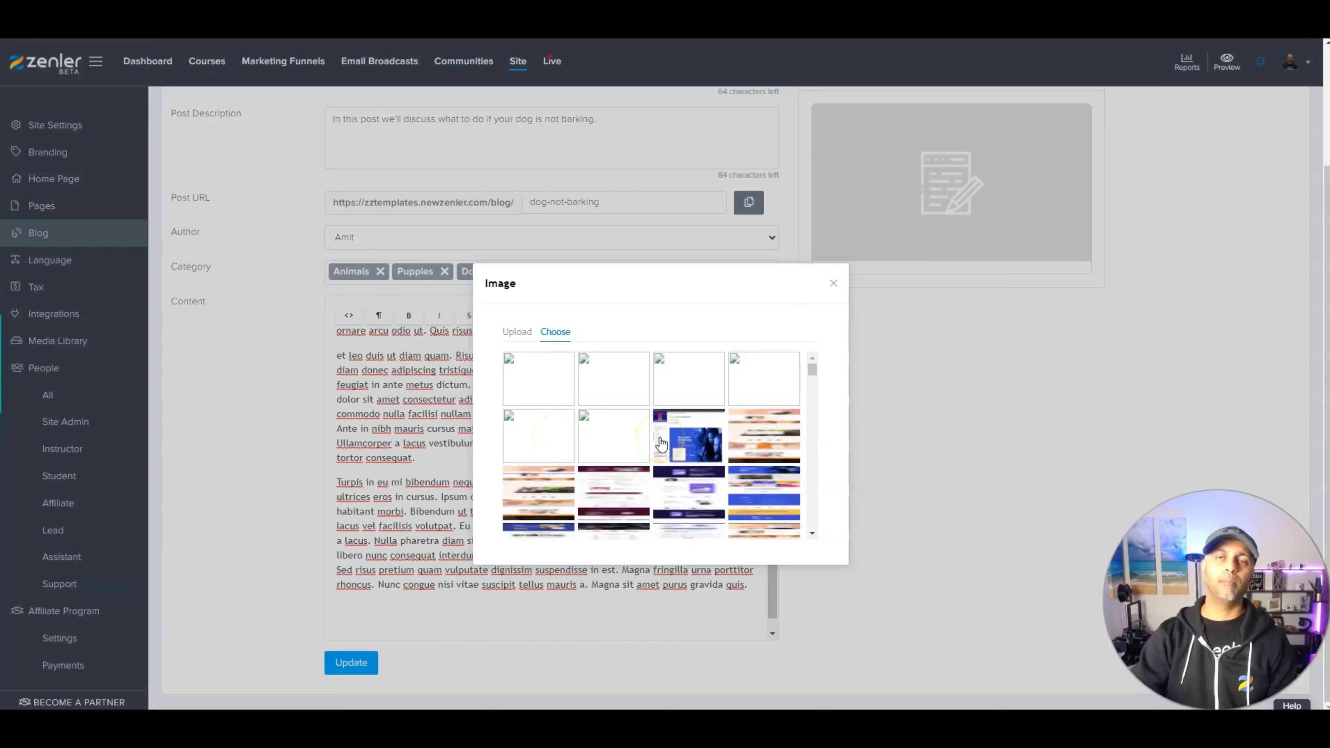
Review the published blog post "How To Potty Train a Puppy" as an example and return to the post editor.
{"action": "left_click", "coordinate": [434, 619]}
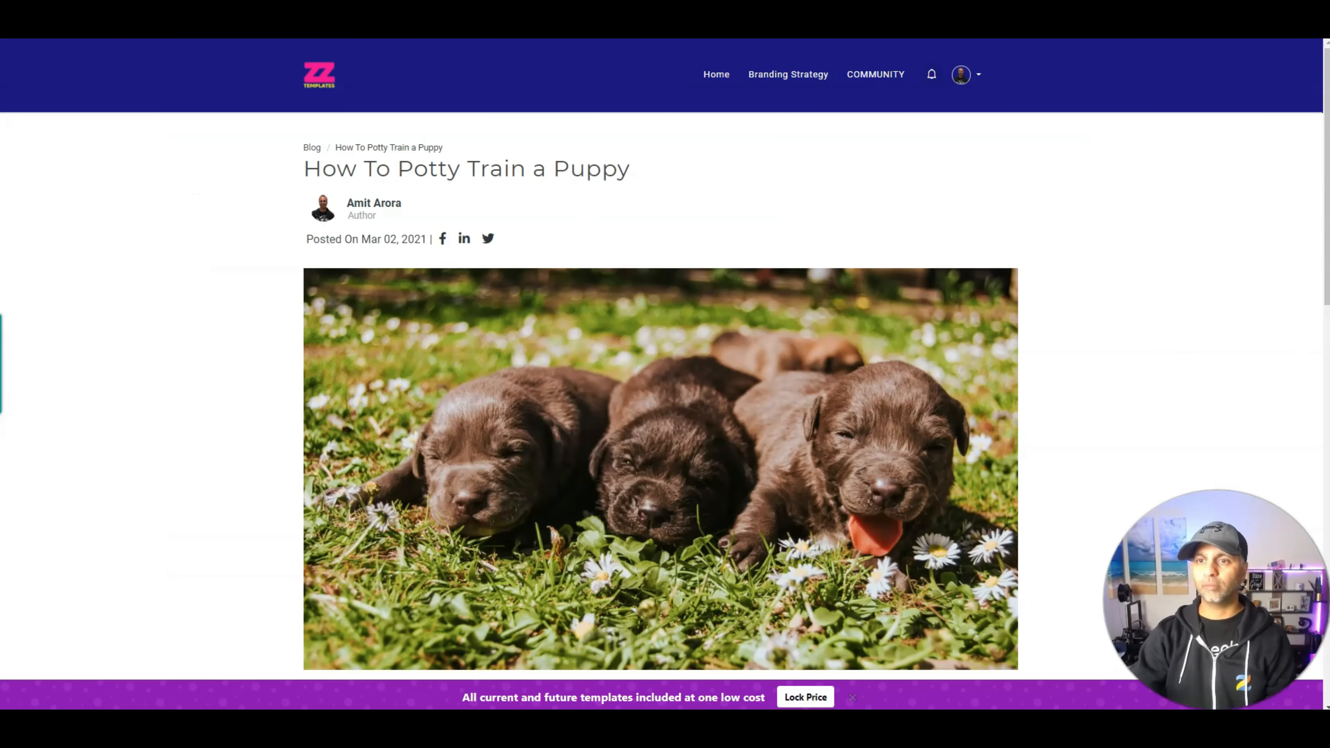
{"action": "scroll", "coordinate": [806, 358], "scroll_direction": "down", "scroll_amount": 10}
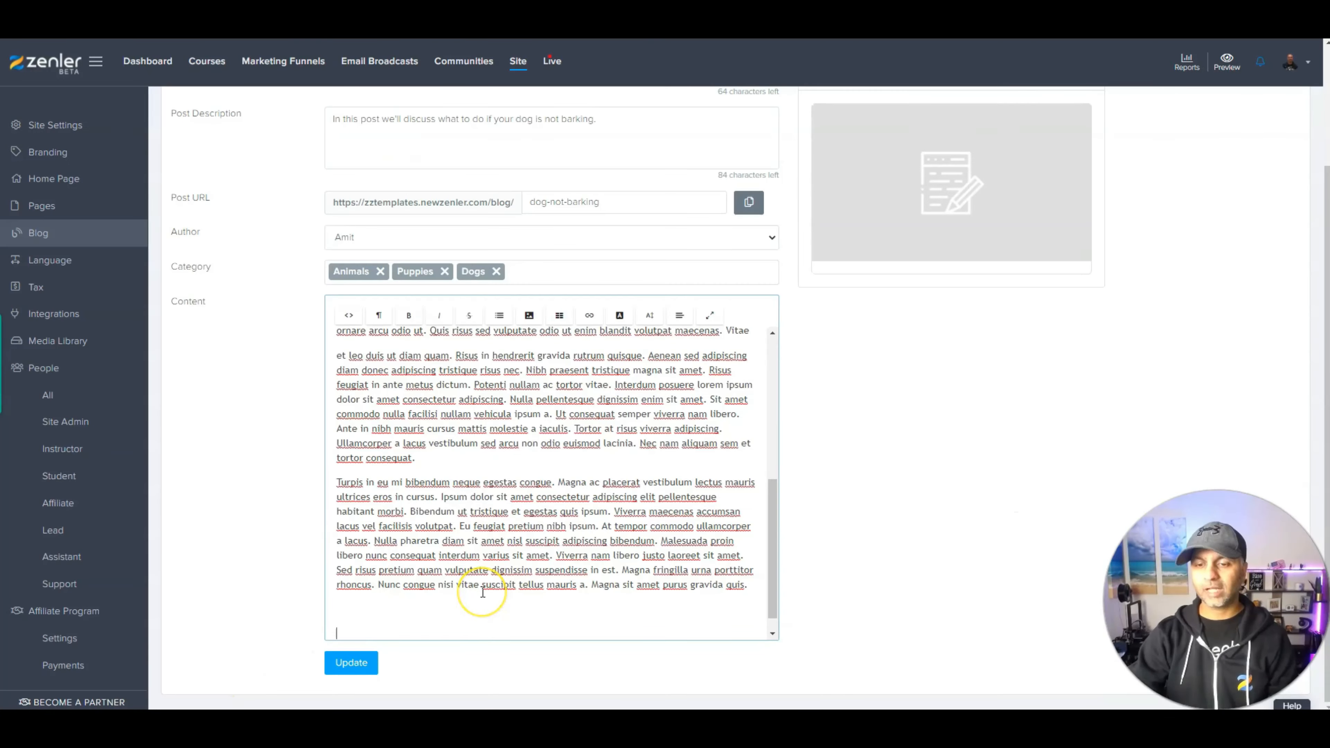
Add blank lines at the end of the content and open the YouTube video "The Reverse Lead Magnet Funnel for Boosting Conversions".
{"action": "key", "text": "Return"}
{"action": "key", "text": "Return"}
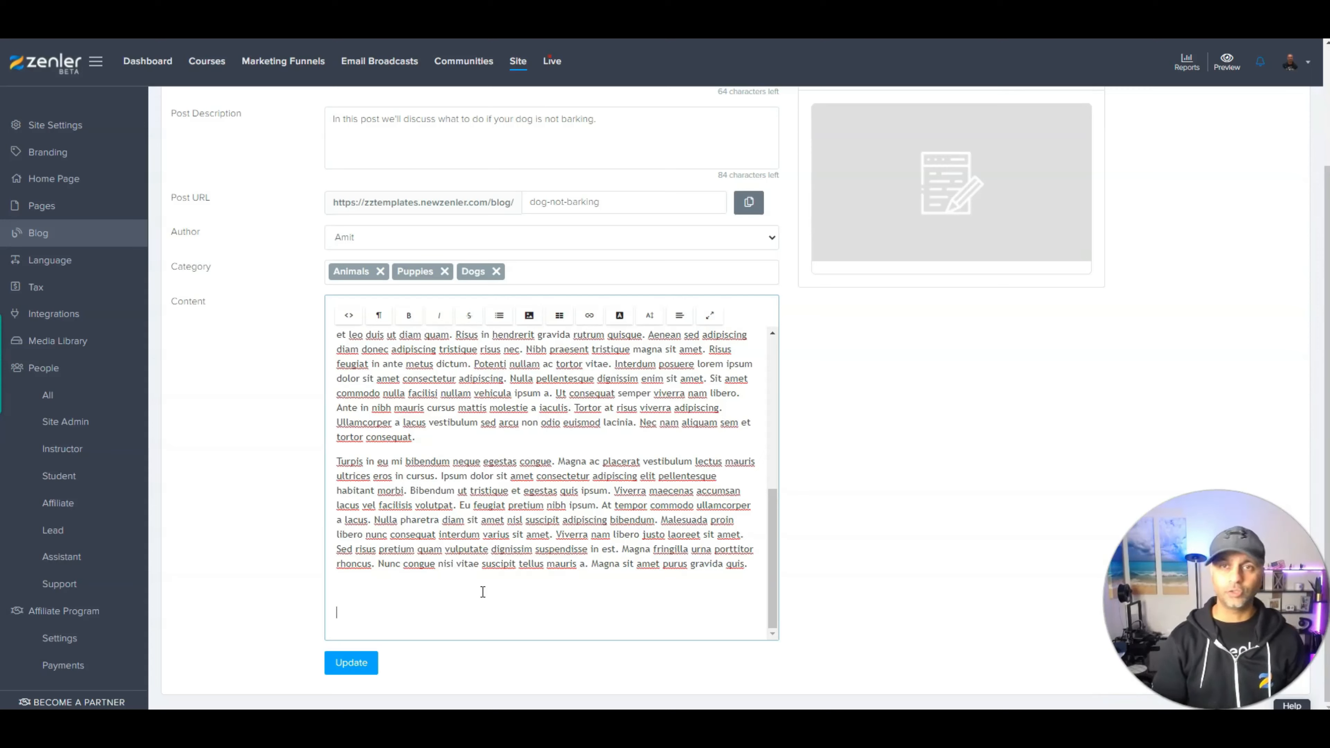
{"action": "left_click", "coordinate": [564, 579]}
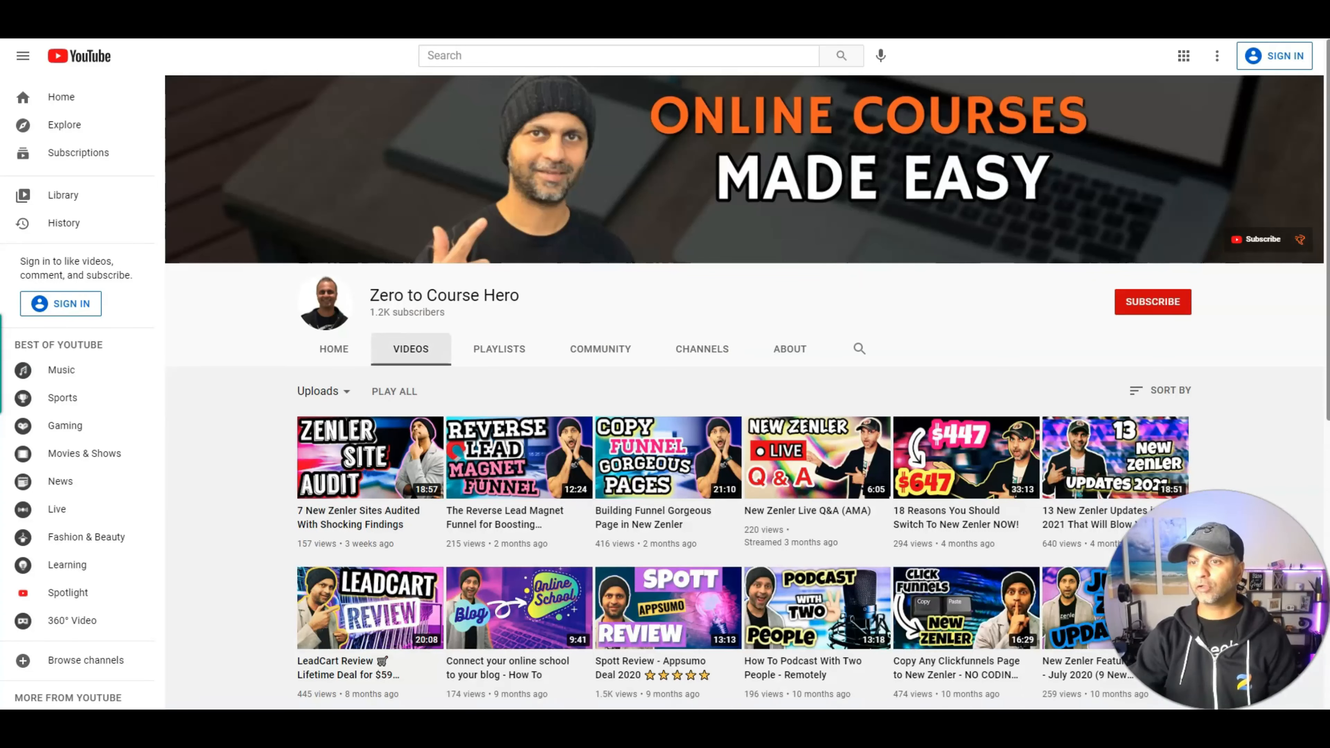
{"action": "left_click", "coordinate": [279, 203]}
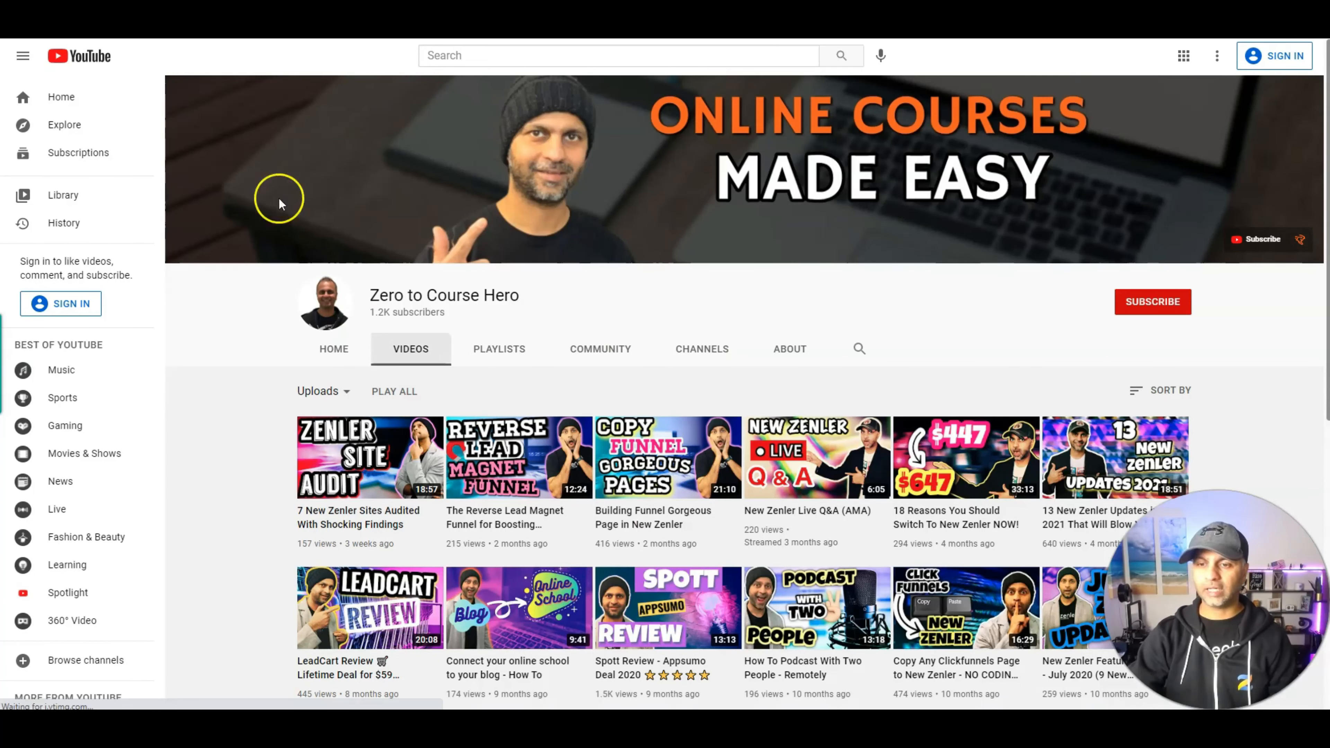
{"action": "left_click", "coordinate": [552, 488]}
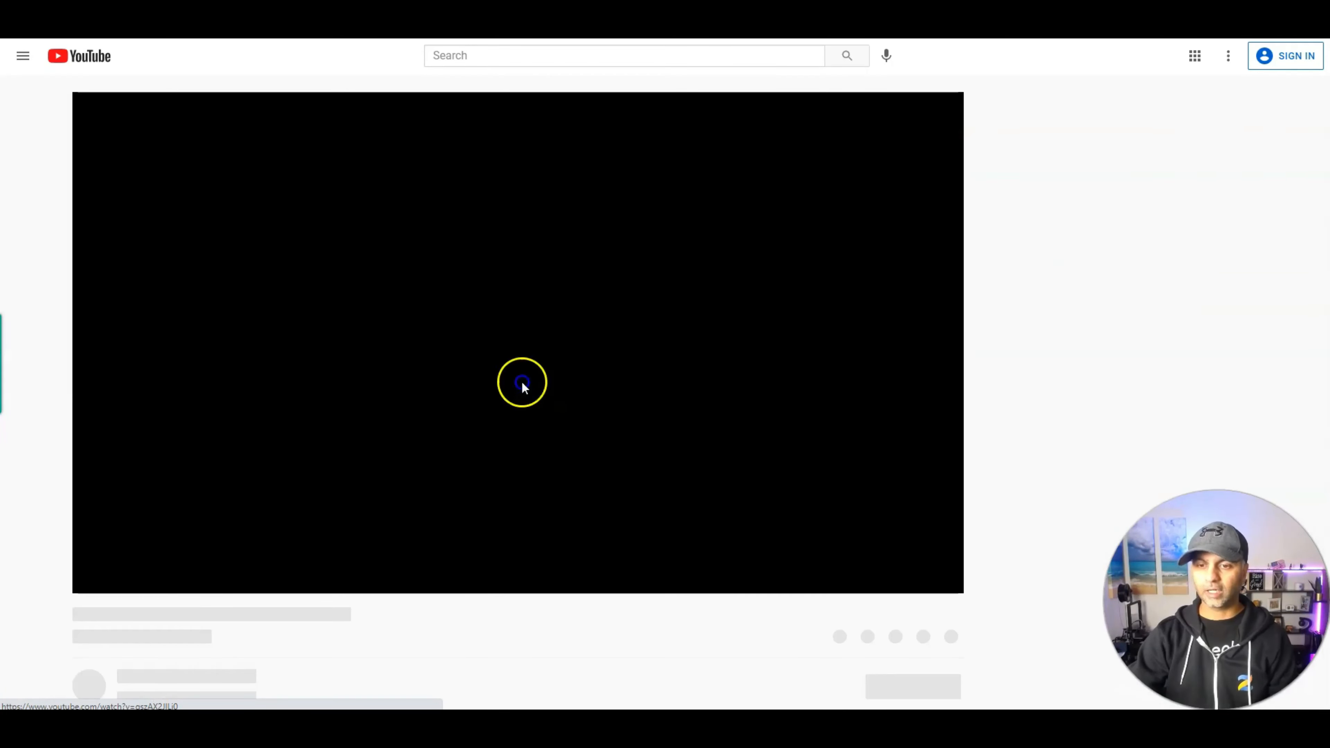
Copy the iframe embed code from the YouTube video's sharing options.
{"action": "left_click", "coordinate": [669, 591]}
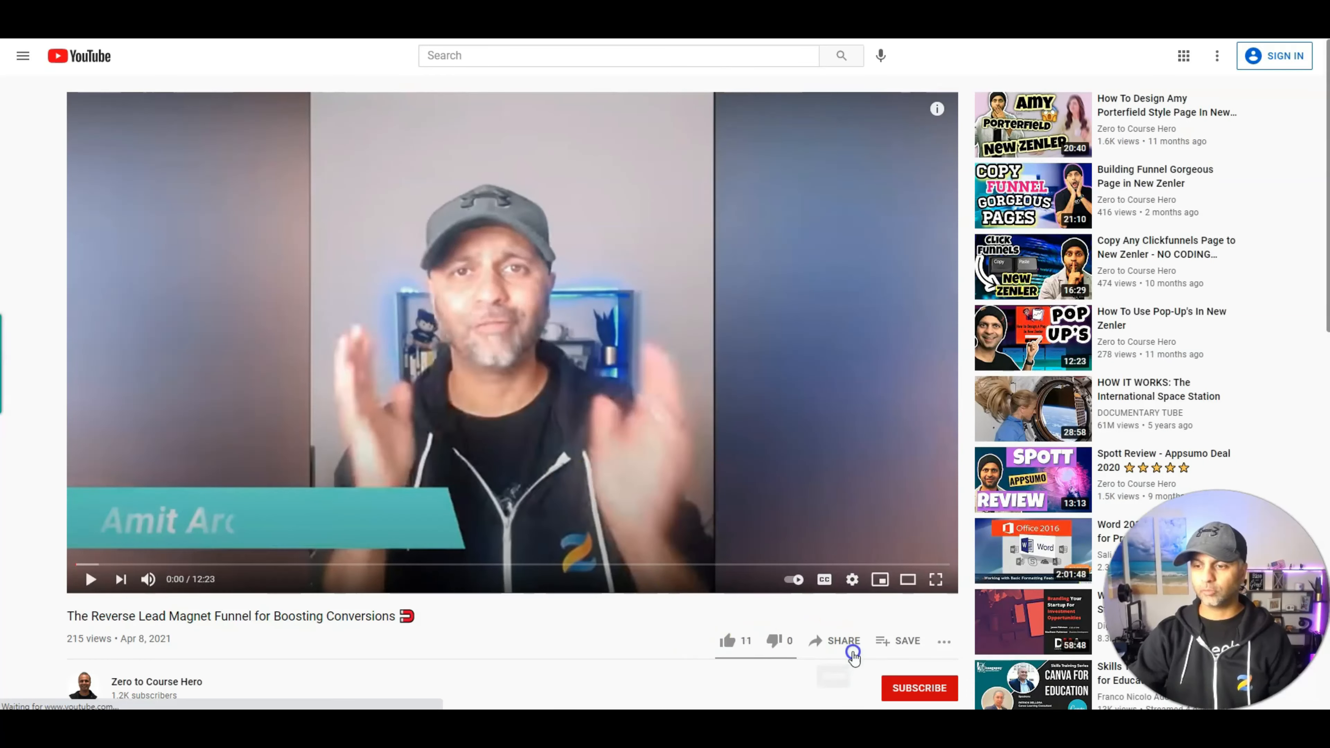
{"action": "left_click", "coordinate": [853, 654]}
{"action": "left_click", "coordinate": [703, 419]}
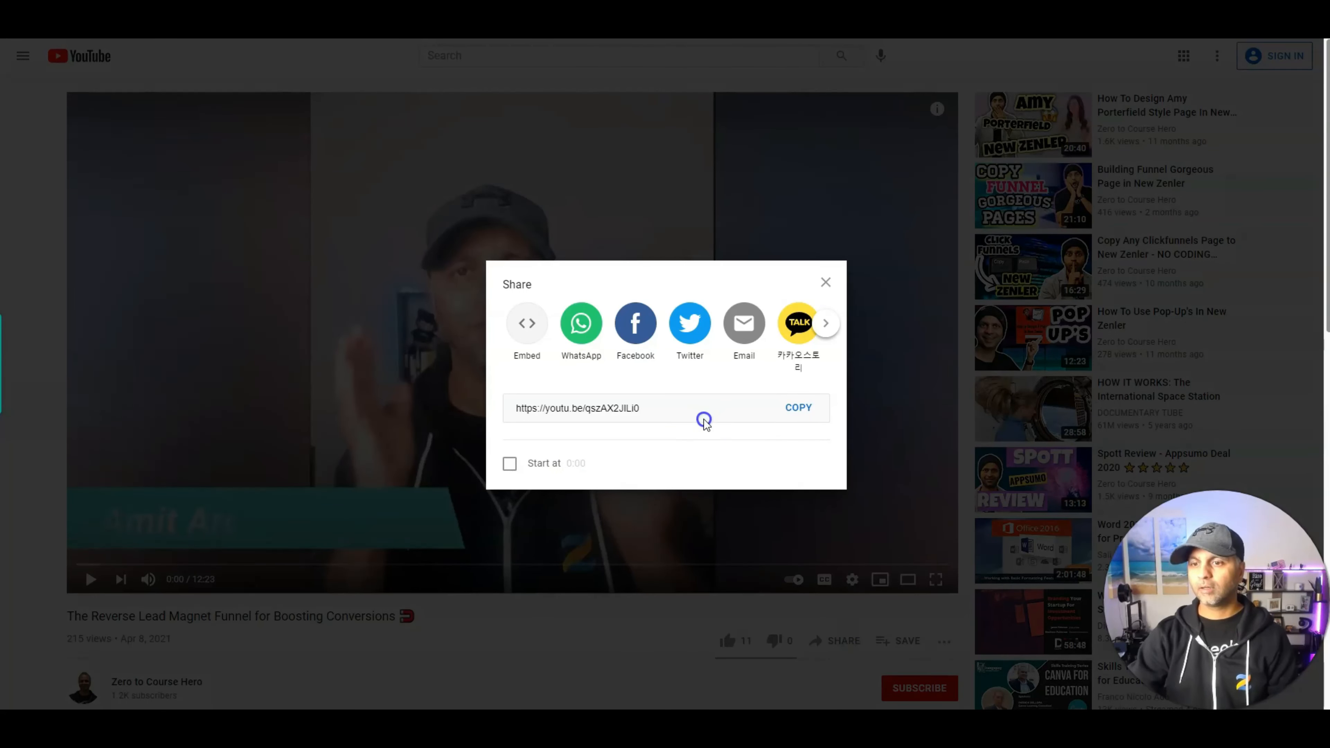
{"action": "left_click", "coordinate": [527, 323]}
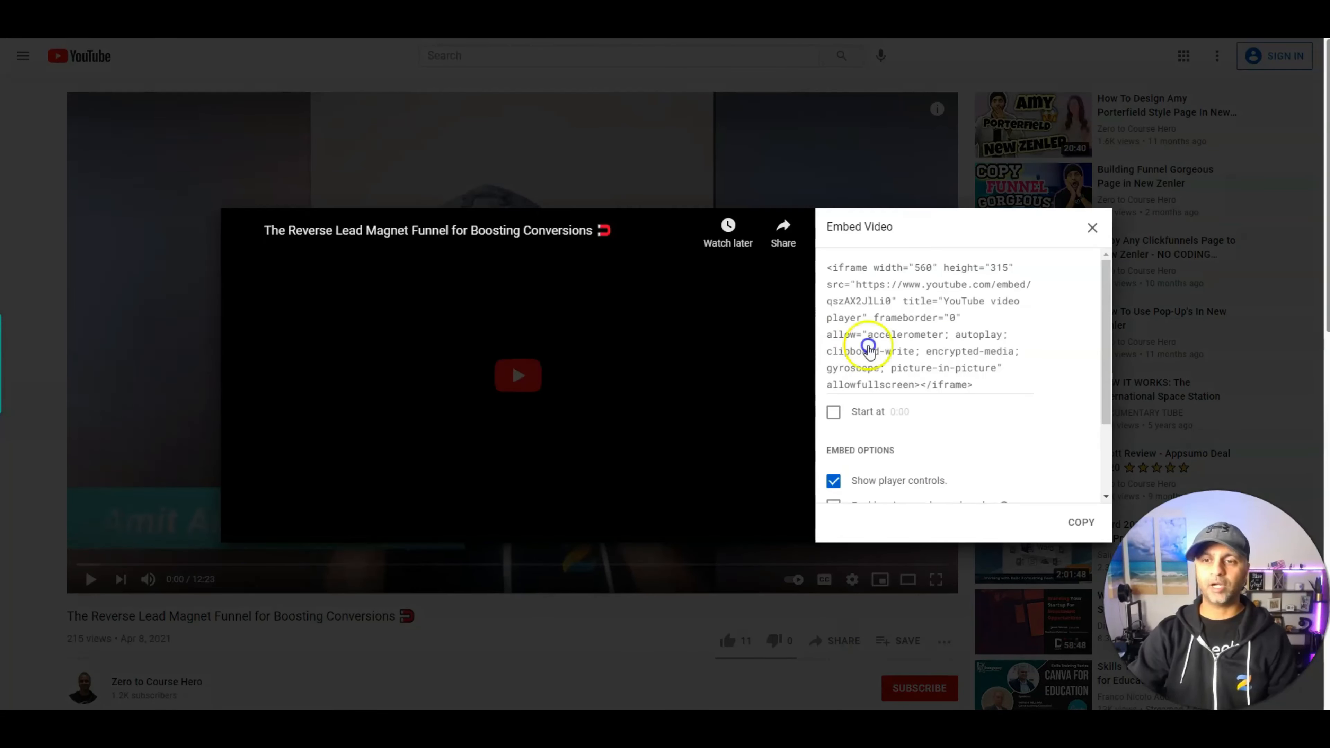
{"action": "left_click", "coordinate": [1080, 523]}
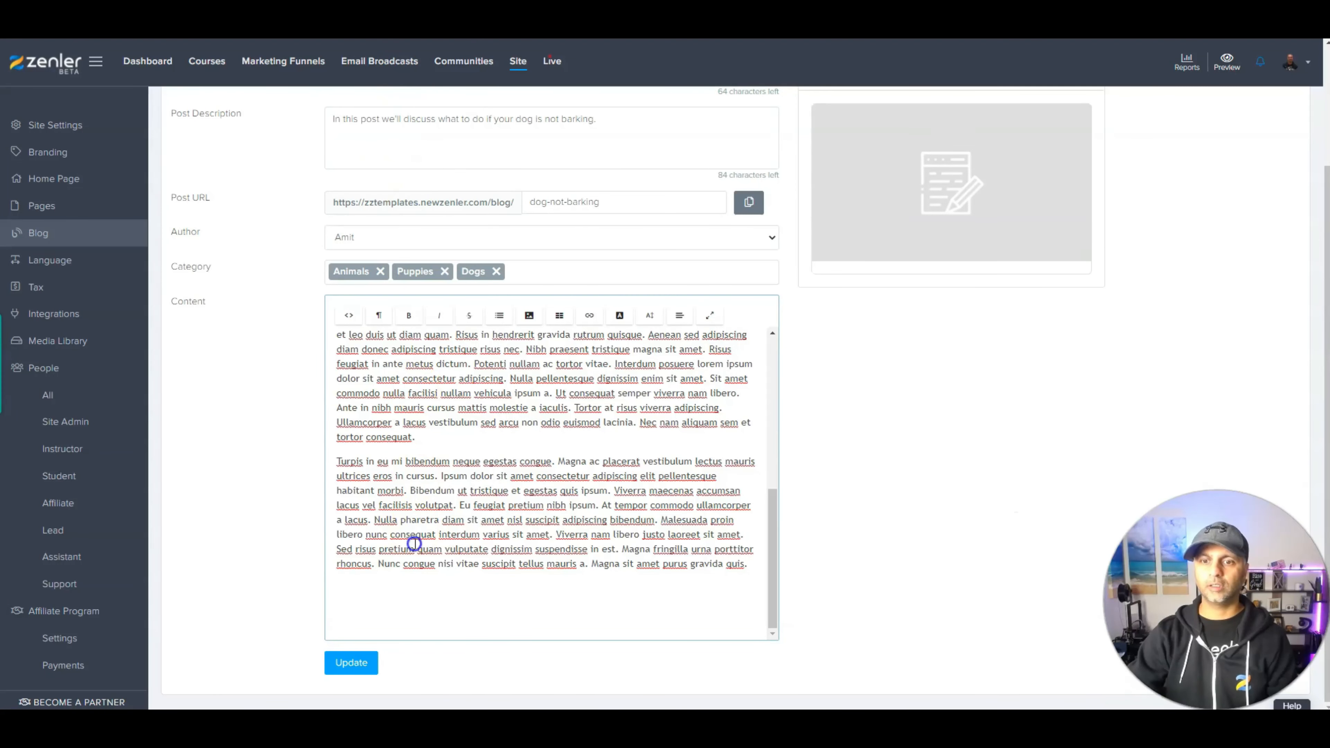
Embed the video in the Zenler post by pasting its iframe code at the end of the content's HTML source, and return to the visual editor.
{"action": "left_click", "coordinate": [409, 610]}
{"action": "left_click", "coordinate": [348, 314]}
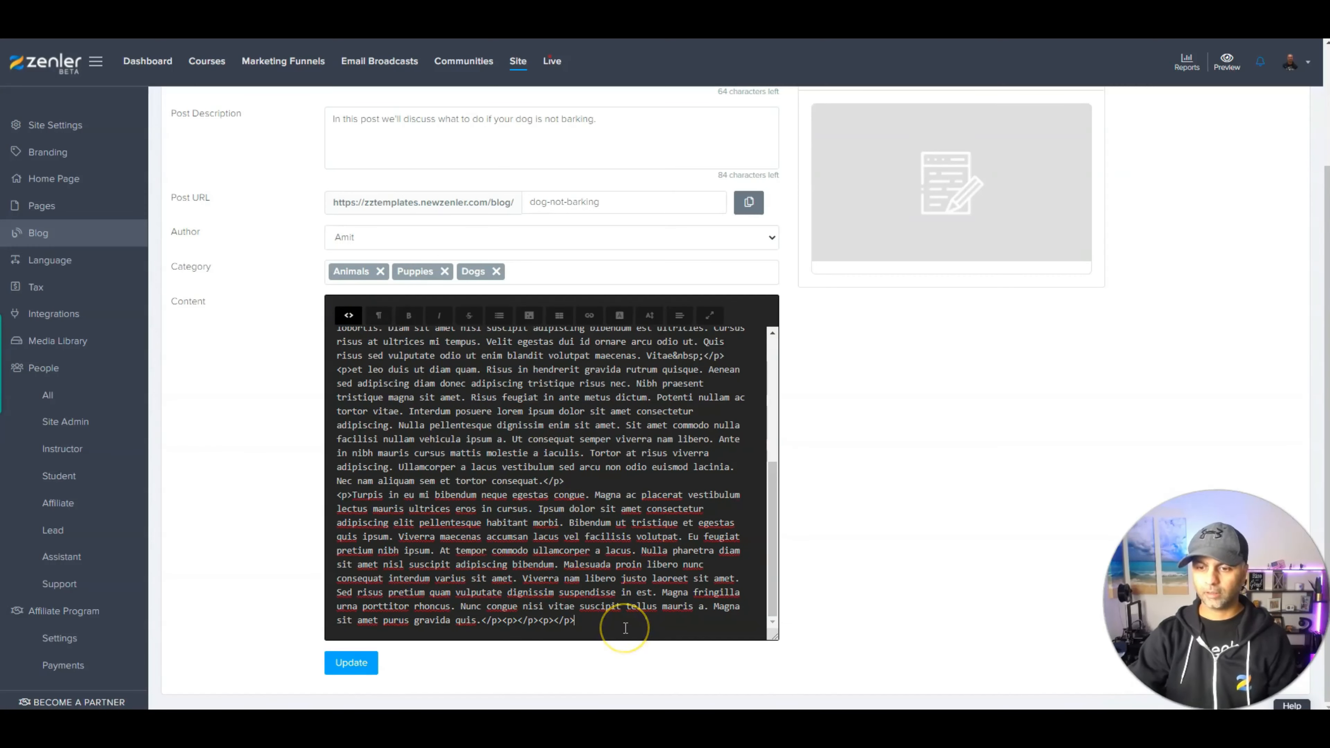
{"action": "key", "text": "Return"}
{"action": "key", "text": "Return"}
{"action": "key", "text": "ctrl+v"}
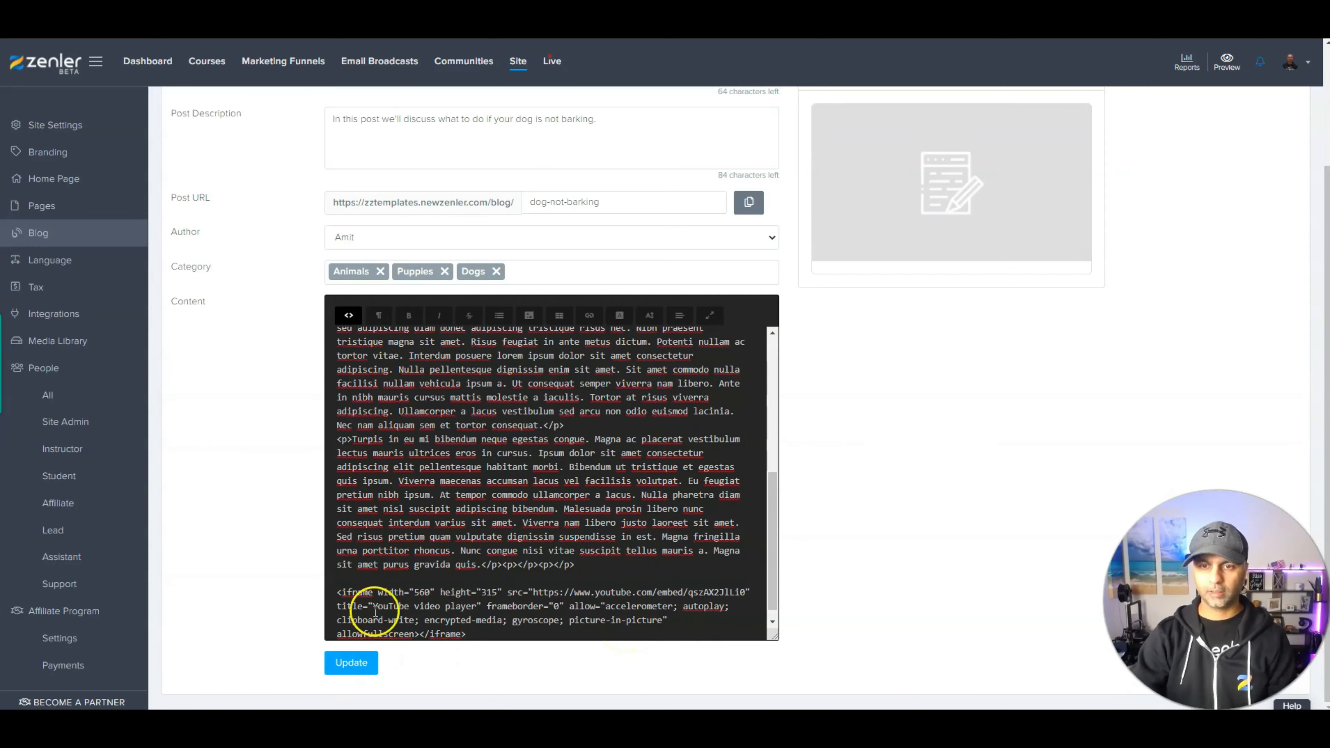
{"action": "left_click", "coordinate": [348, 315]}
{"action": "scroll", "coordinate": [607, 493], "scroll_direction": "down", "scroll_amount": 3}
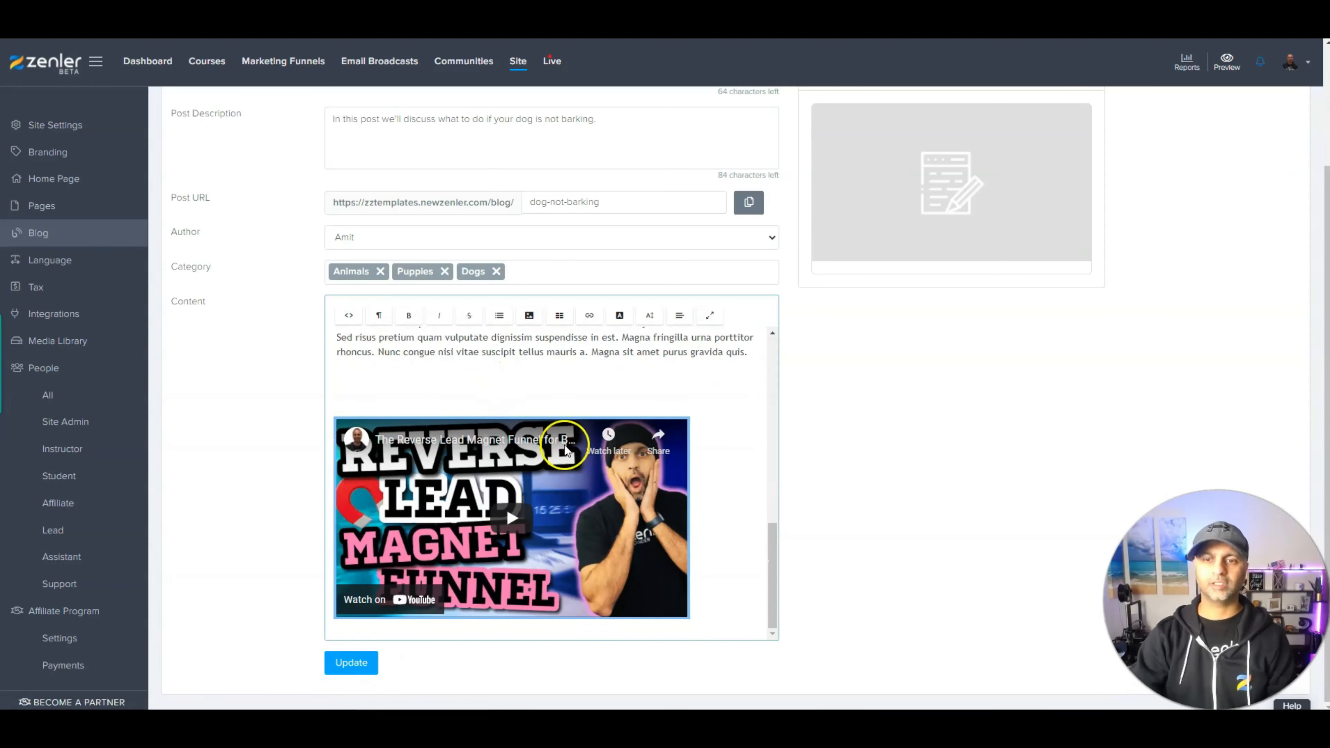
{"action": "left_click", "coordinate": [554, 405]}
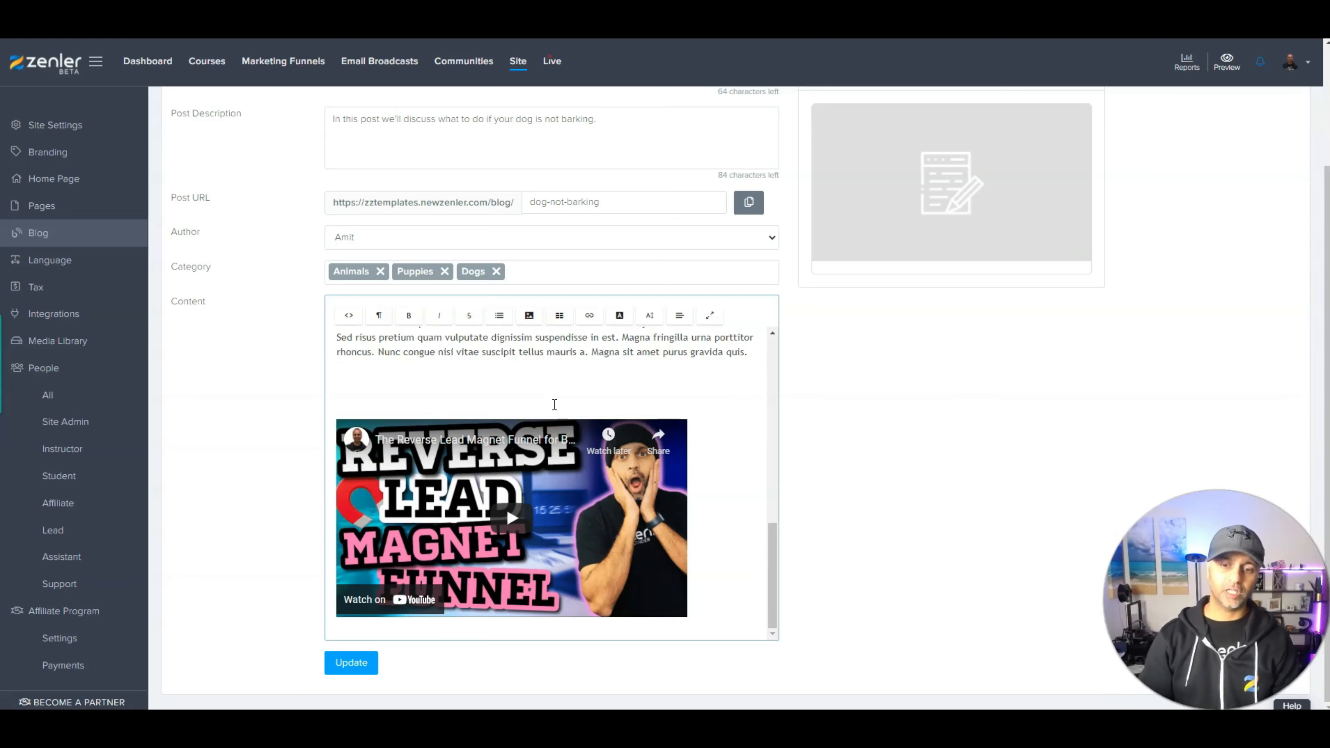
Save the updated blog post and look over its content.
{"action": "left_click", "coordinate": [354, 661]}
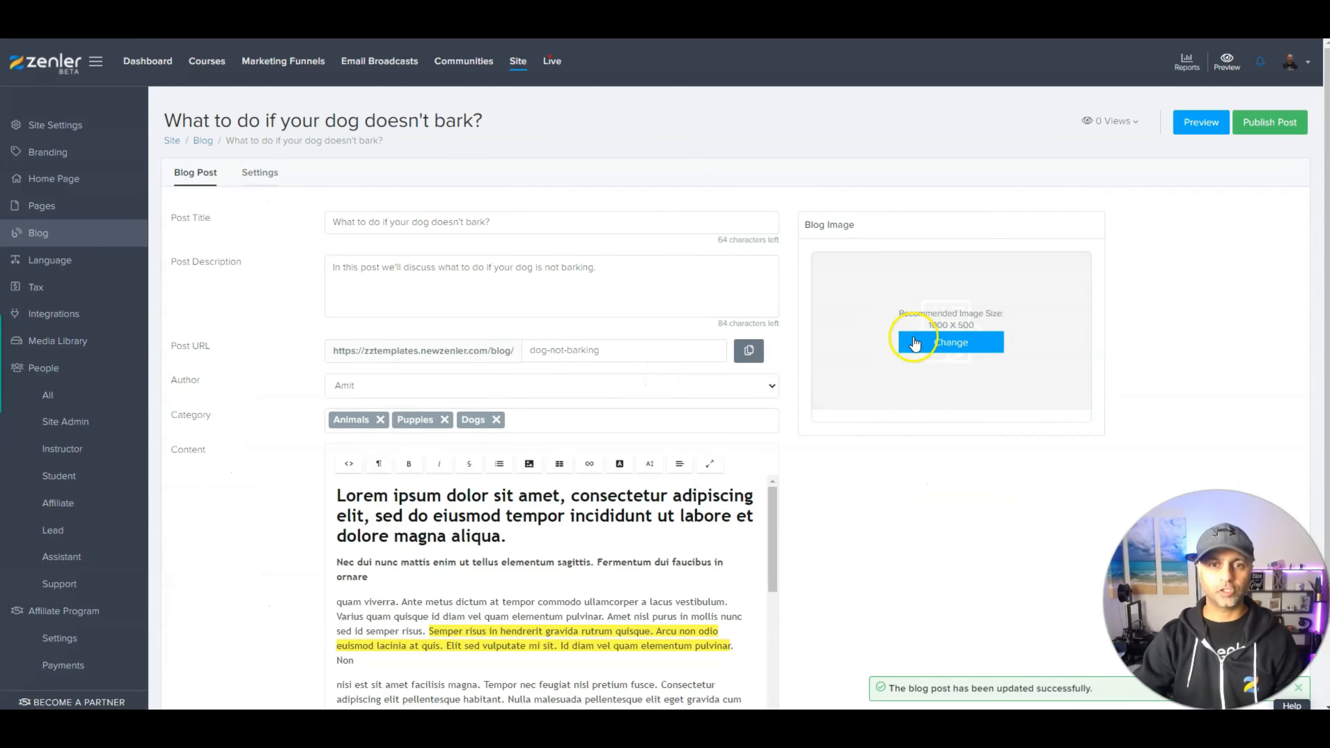
{"action": "scroll", "coordinate": [733, 404], "scroll_direction": "down", "scroll_amount": 3}
{"action": "scroll", "coordinate": [639, 416], "scroll_direction": "down", "scroll_amount": 10}
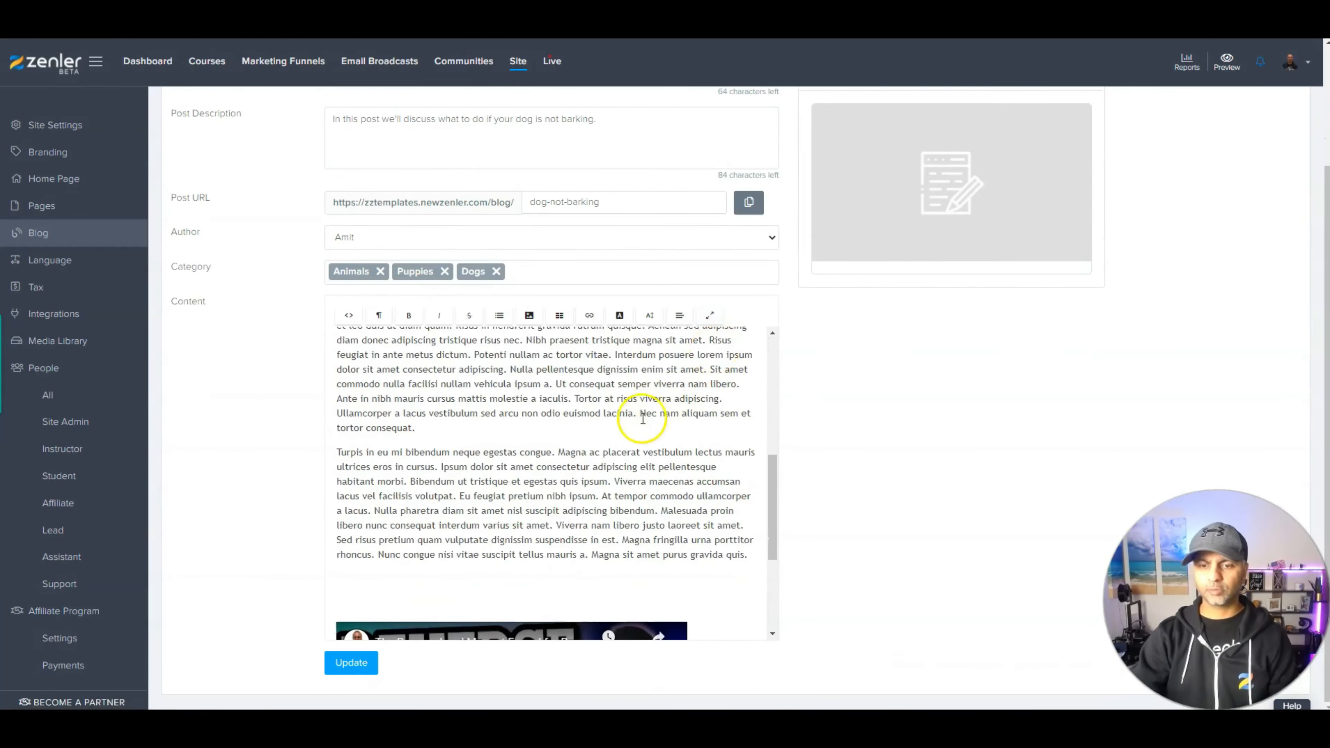
{"action": "scroll", "coordinate": [744, 460], "scroll_direction": "up", "scroll_amount": 10}
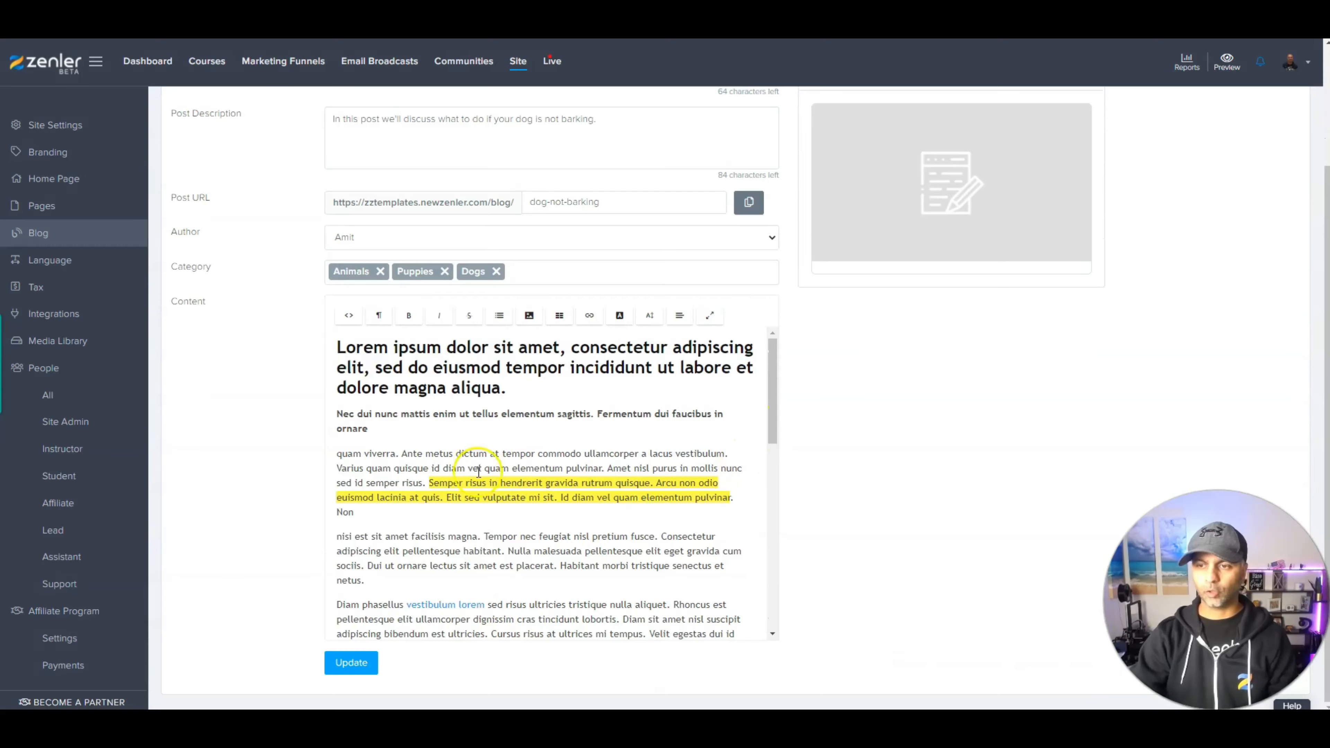
Open the post's settings and compare the featured image option with the published "How To Potty Train a Puppy" post.
{"action": "left_click", "coordinate": [278, 178]}
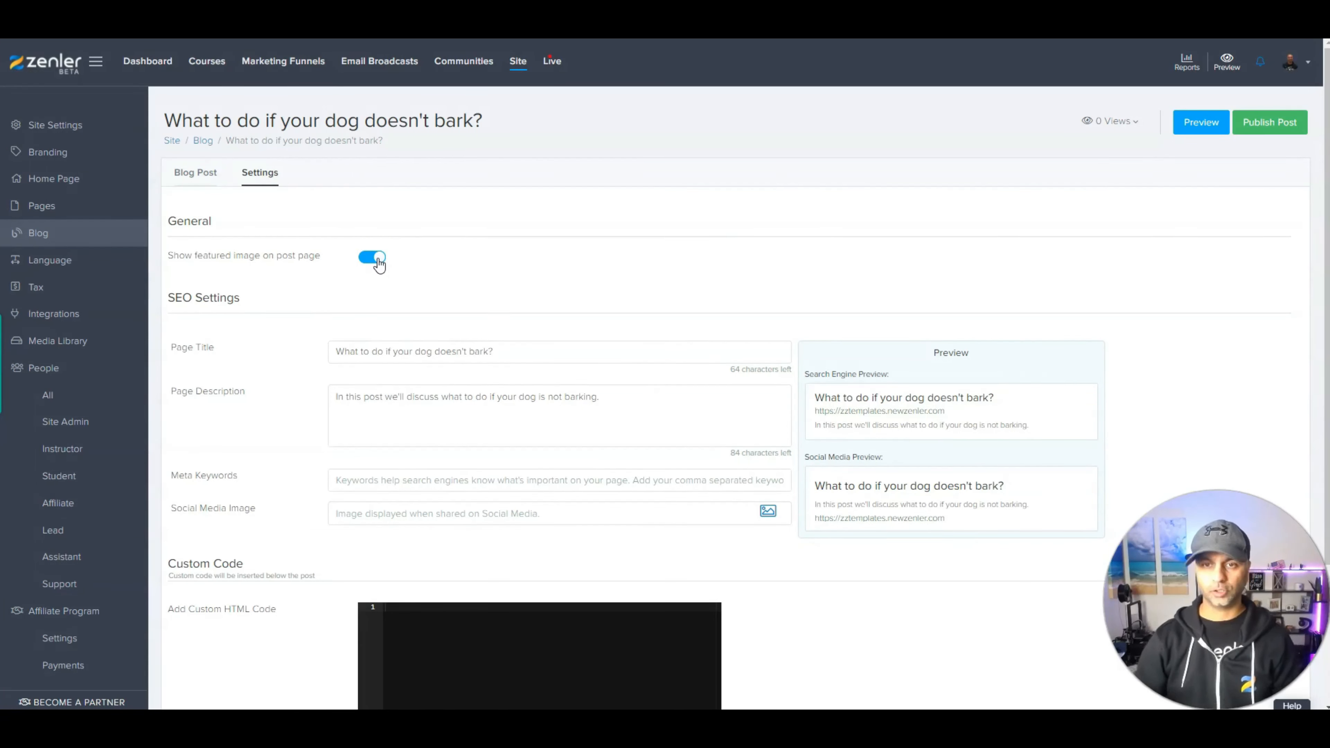
{"action": "left_click", "coordinate": [515, 250]}
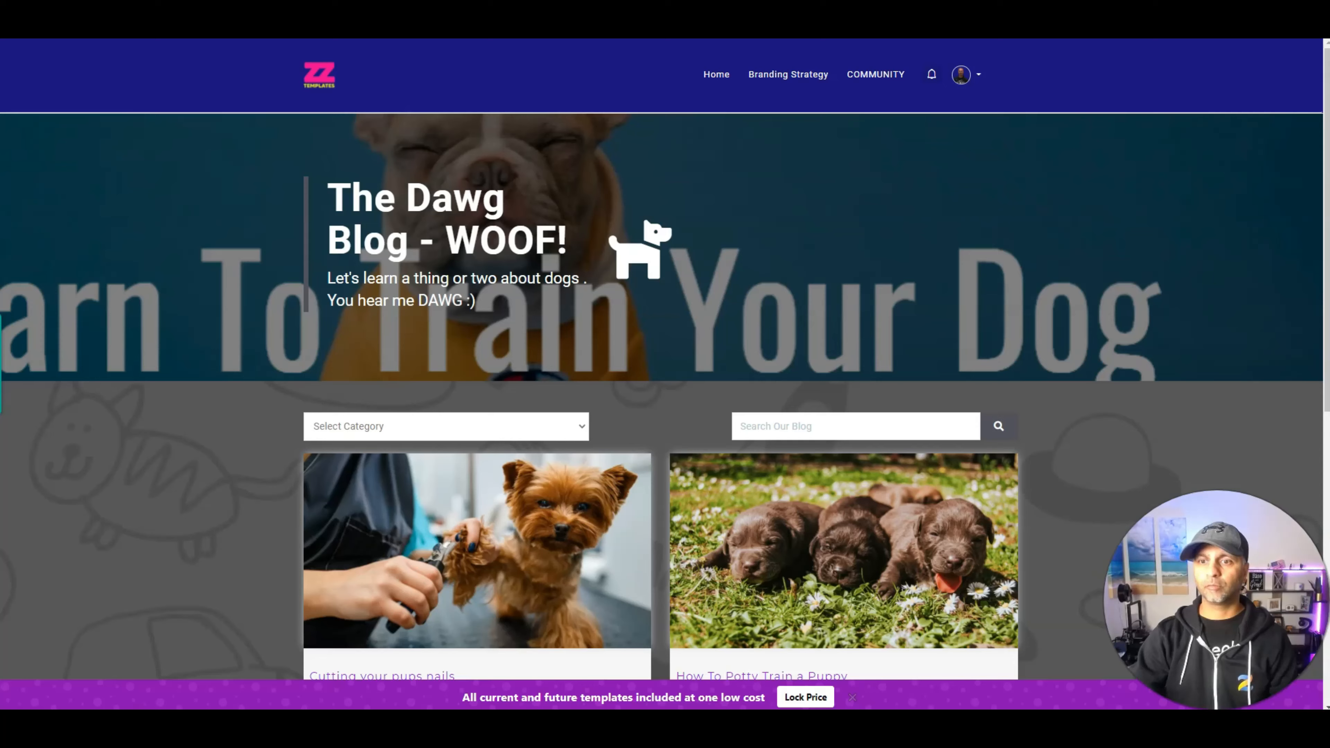
{"action": "left_click", "coordinate": [640, 441]}
{"action": "scroll", "coordinate": [640, 445], "scroll_direction": "down", "scroll_amount": 4}
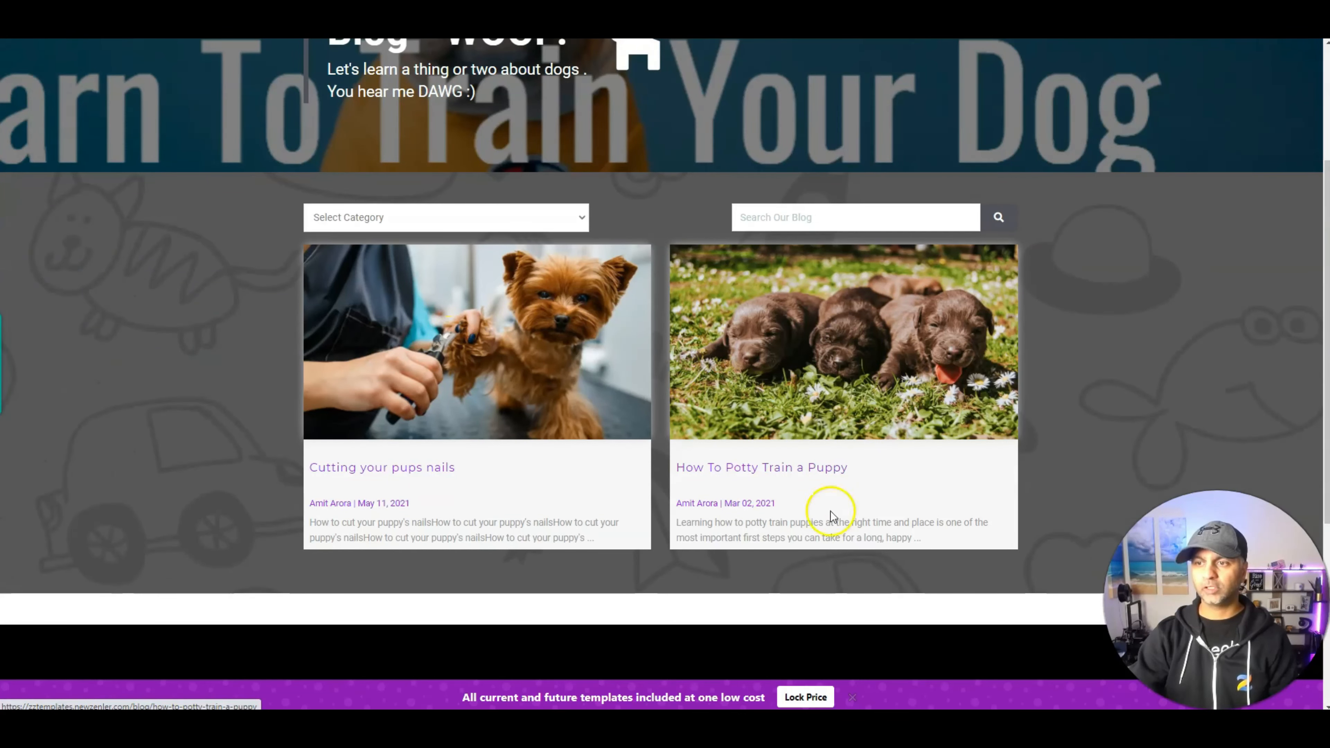
{"action": "left_click", "coordinate": [808, 469]}
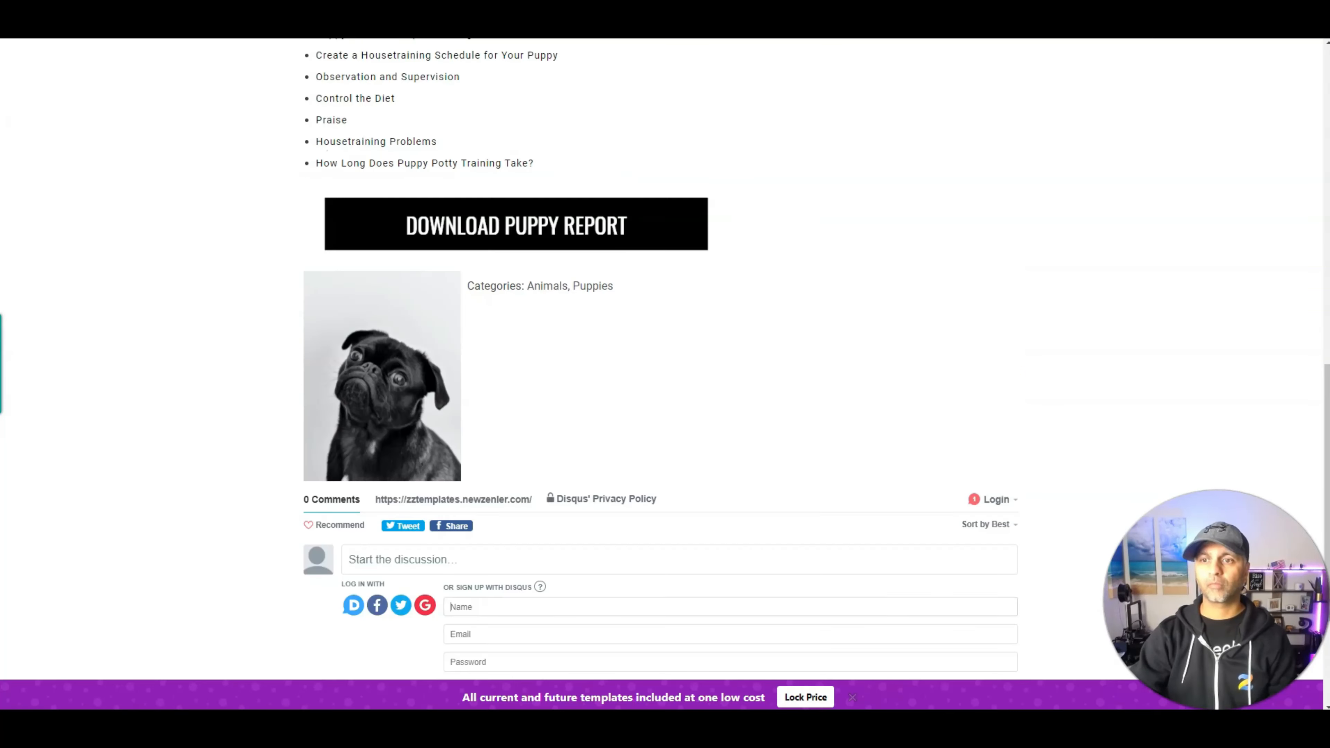
{"action": "scroll", "coordinate": [606, 249], "scroll_direction": "up", "scroll_amount": 12}
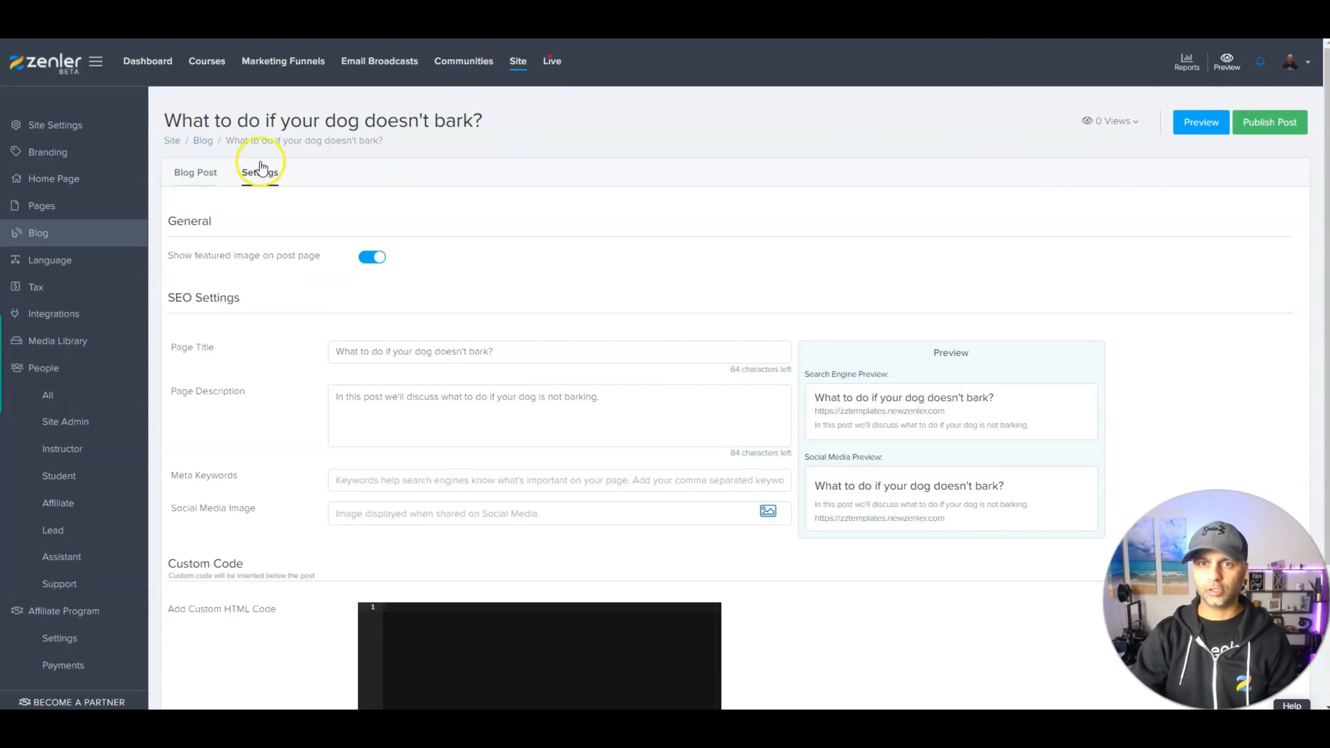
Open the settings of the "How To Potty Train a Puppy" post and turn off showing the featured image on the post page.
{"action": "left_click", "coordinate": [203, 140]}
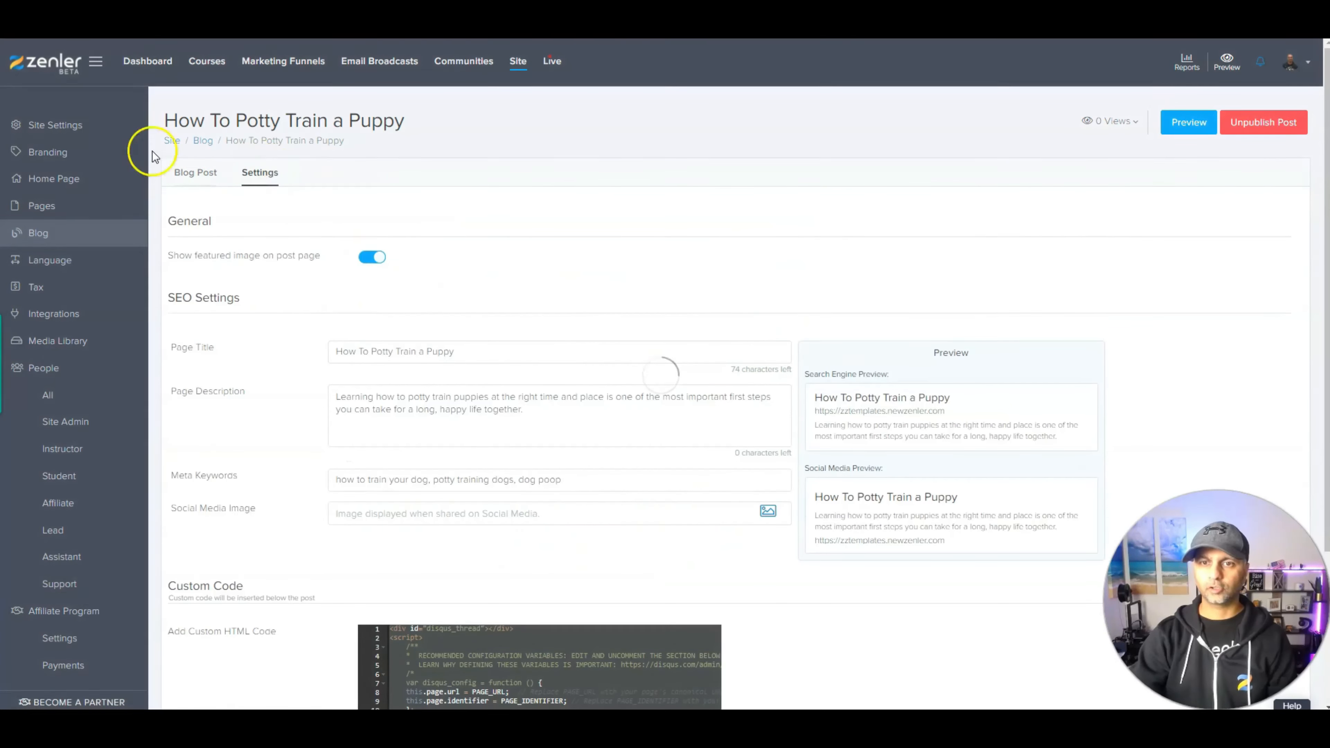
{"action": "left_click", "coordinate": [360, 256]}
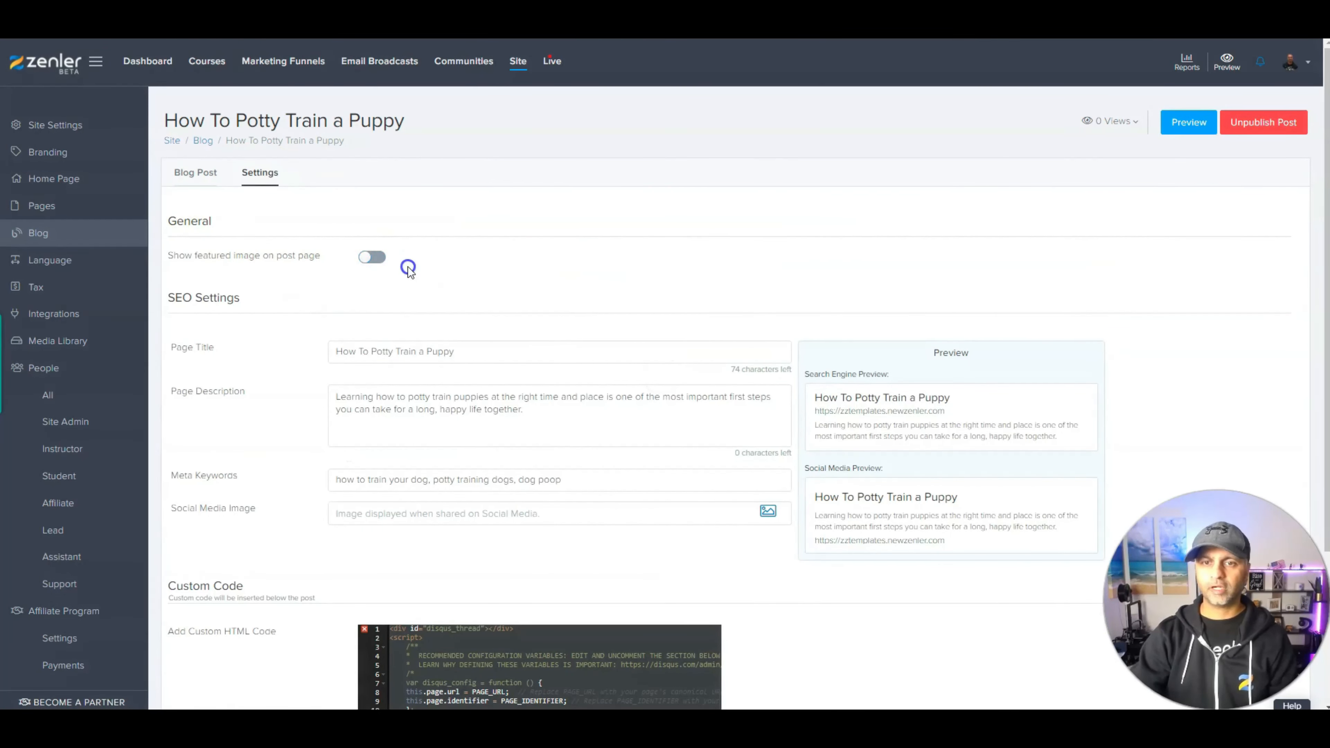
{"action": "scroll", "coordinate": [922, 633], "scroll_direction": "down", "scroll_amount": 3}
{"action": "scroll", "coordinate": [1134, 369], "scroll_direction": "up", "scroll_amount": 3}
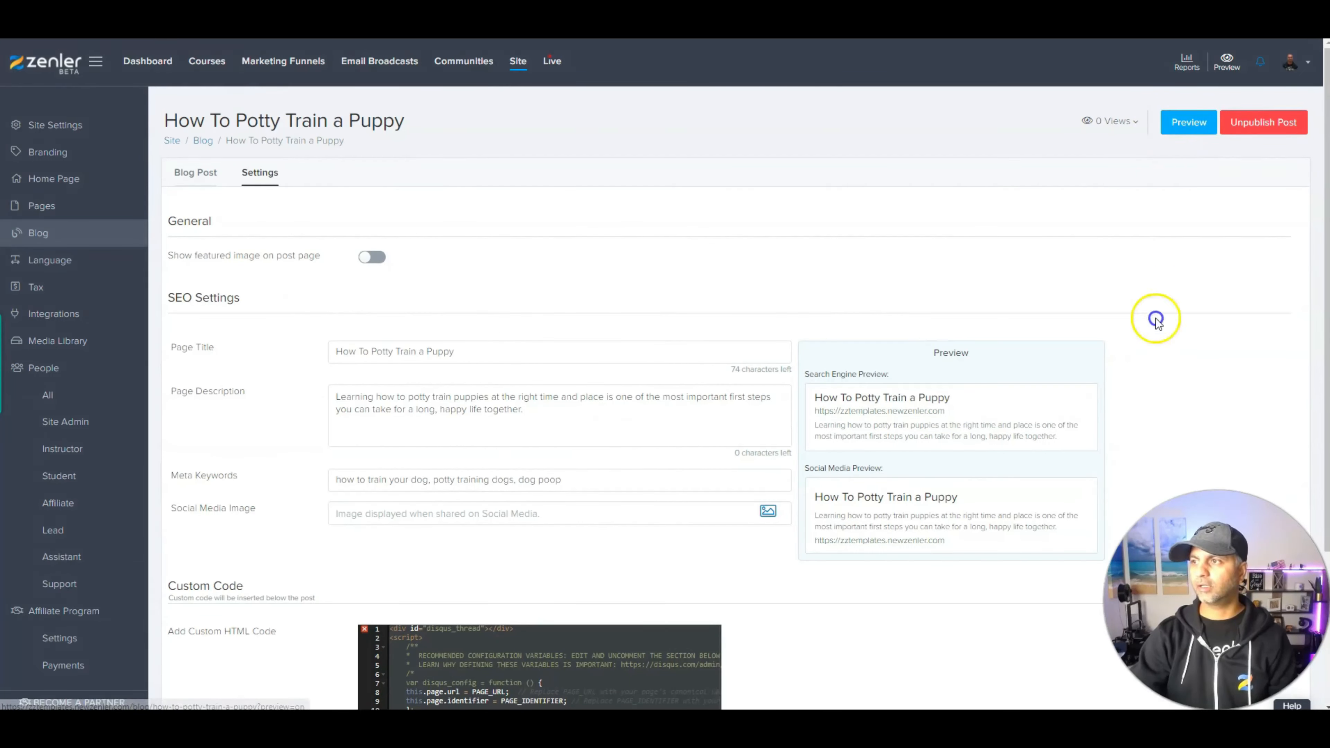
{"action": "scroll", "coordinate": [1152, 320], "scroll_direction": "down", "scroll_amount": 4}
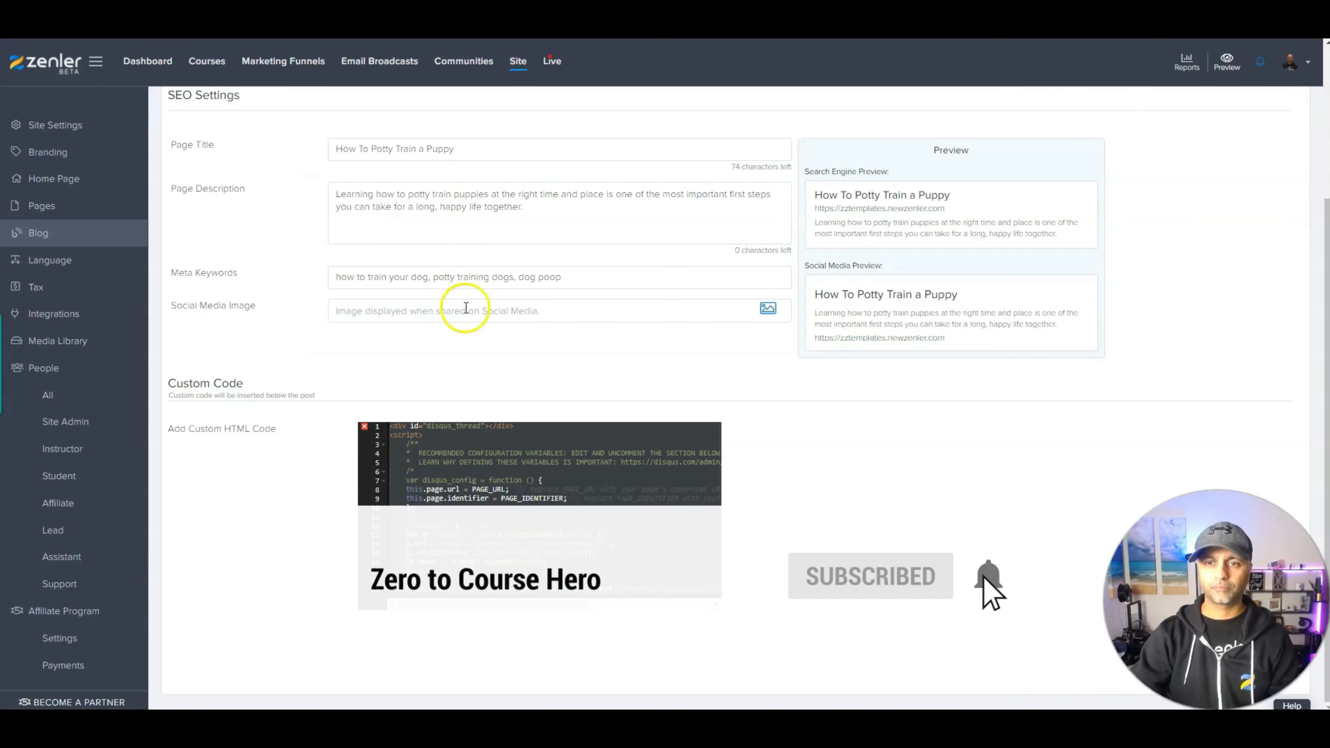
{"action": "scroll", "coordinate": [467, 293], "scroll_direction": "up", "scroll_amount": 4}
Turn the featured image back on for the "How To Potty Train a Puppy" post and look at its page.
{"action": "left_click", "coordinate": [381, 264]}
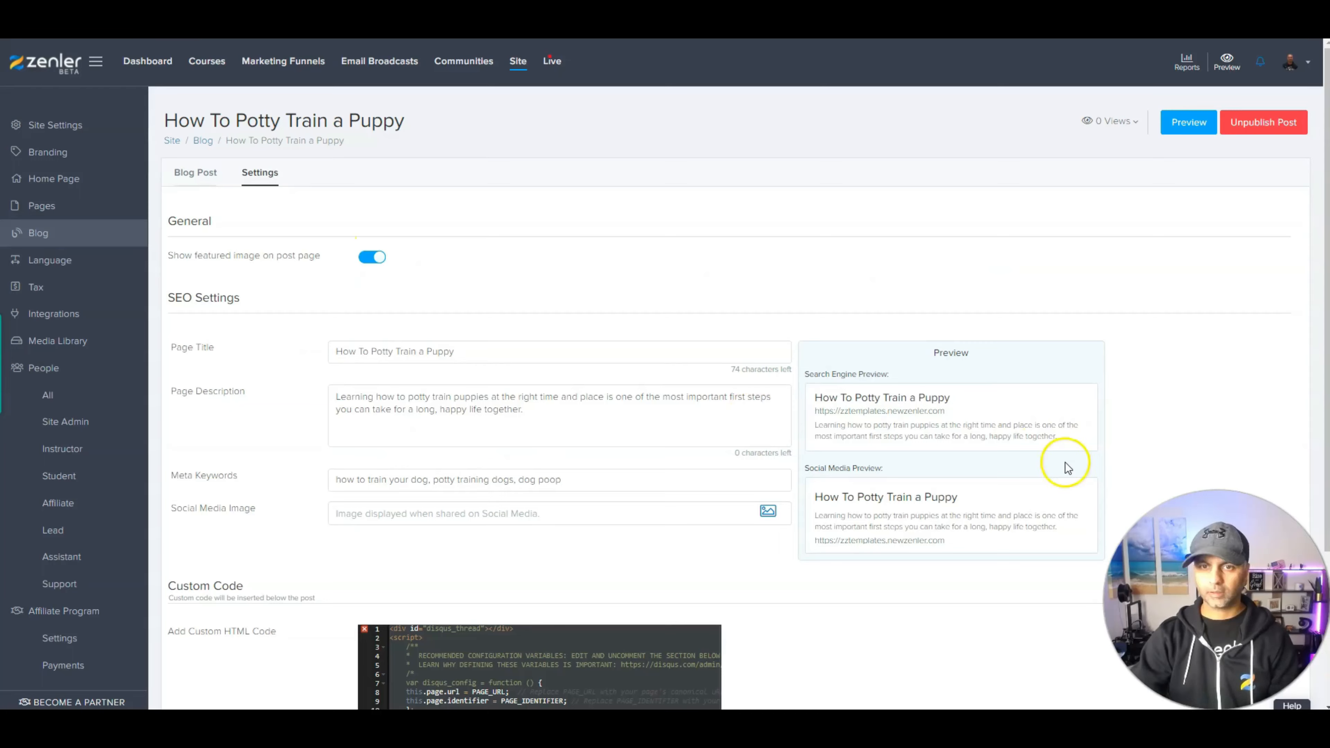
{"action": "scroll", "coordinate": [1060, 463], "scroll_direction": "down", "scroll_amount": 3}
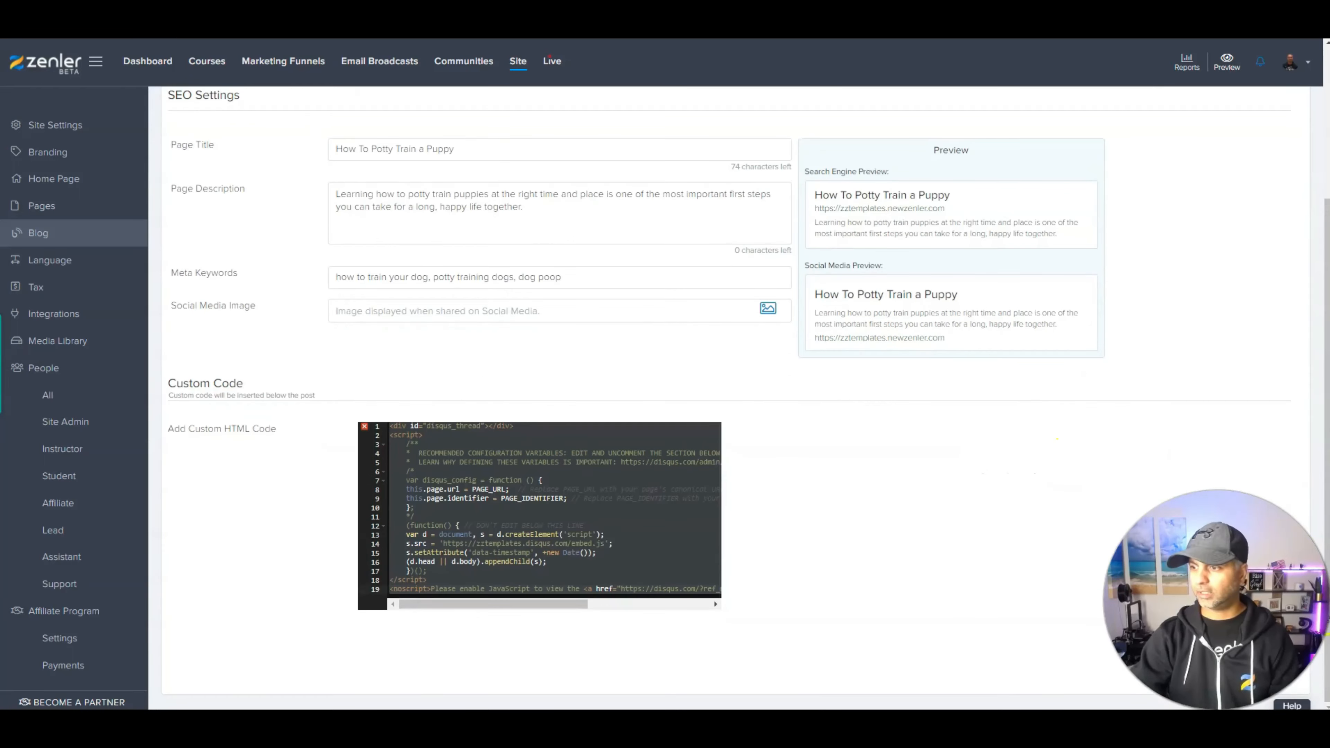
{"action": "left_click", "coordinate": [1077, 410]}
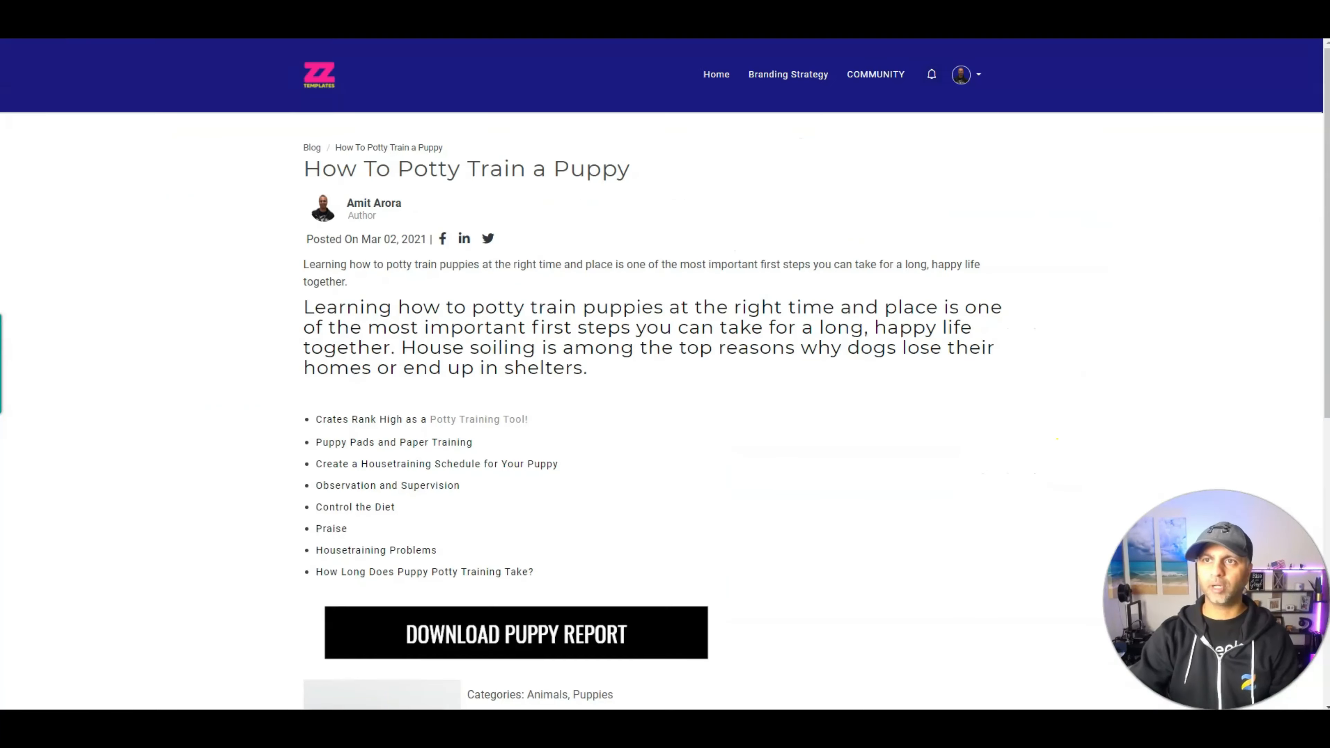
{"action": "left_click", "coordinate": [544, 362]}
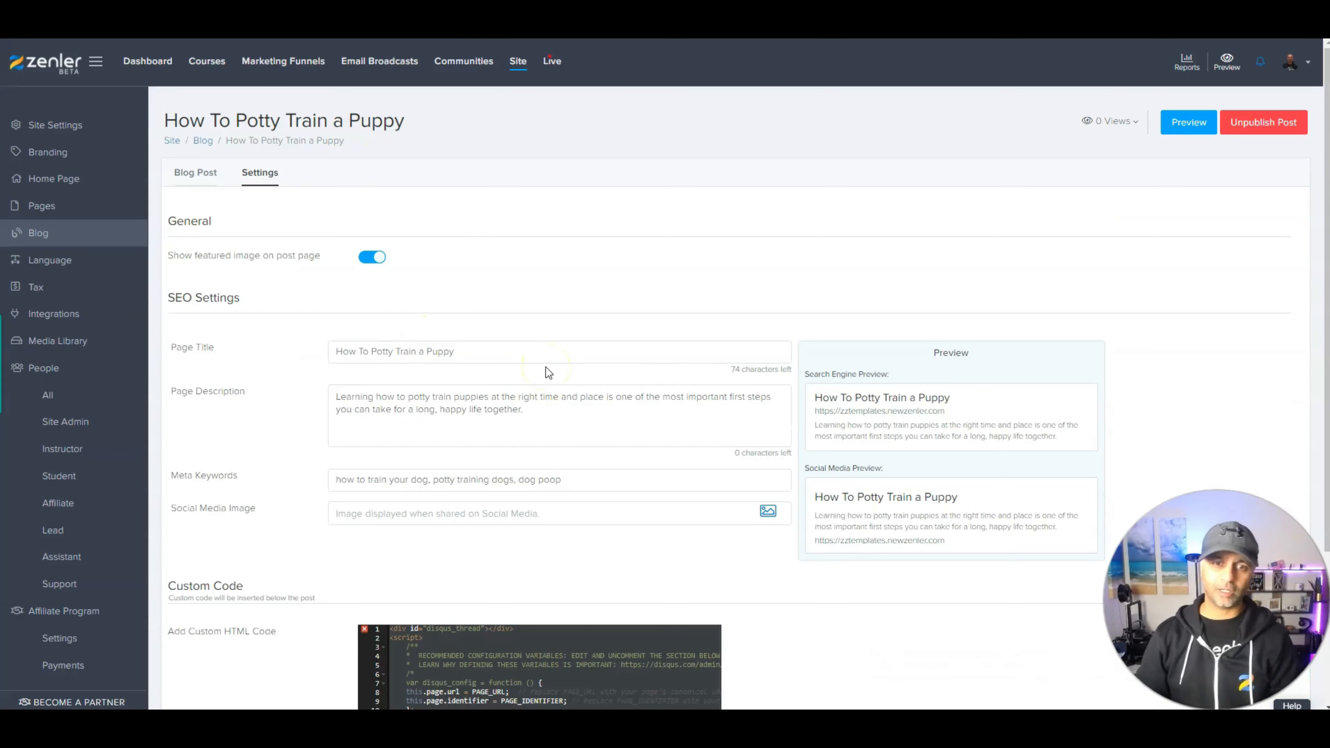
Examine the meta keywords and the custom code section in the puppy post's settings.
{"action": "left_click_drag", "start_coordinate": [563, 483], "coordinate": [267, 517]}
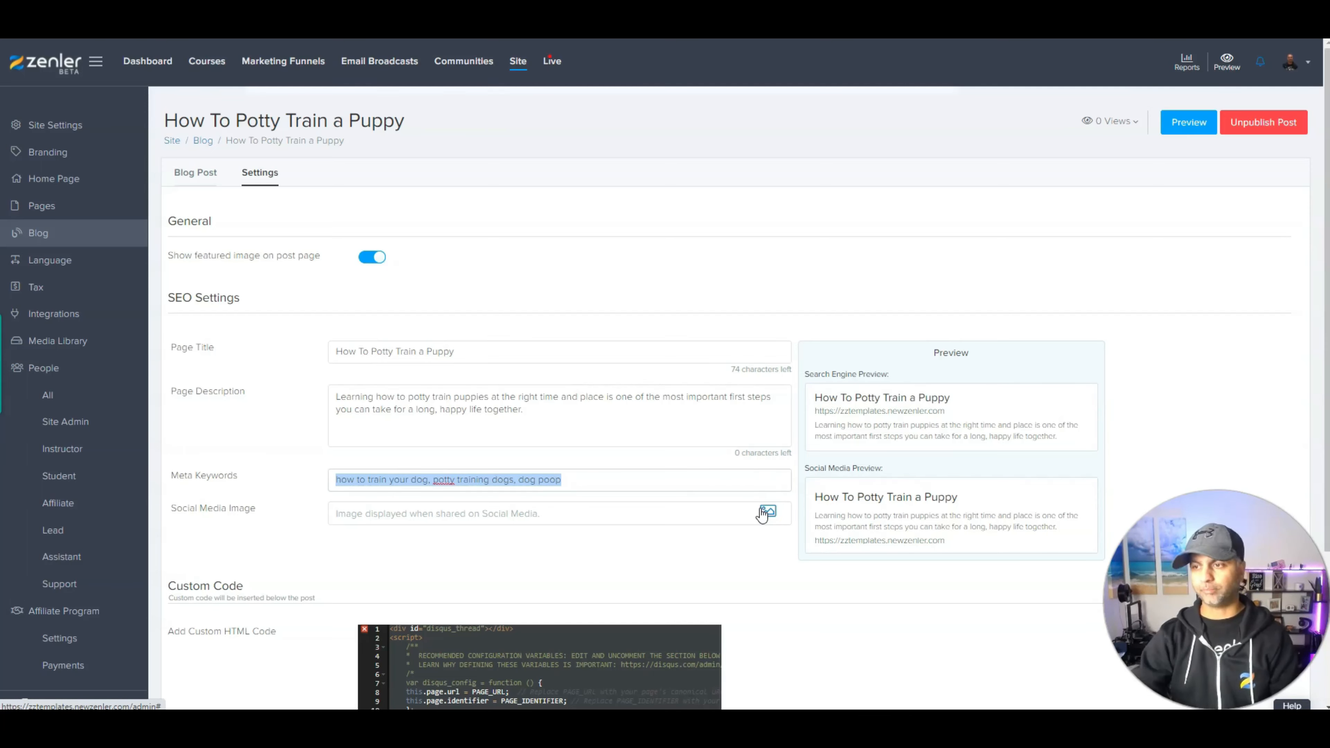
{"action": "scroll", "coordinate": [762, 515], "scroll_direction": "down", "scroll_amount": 4}
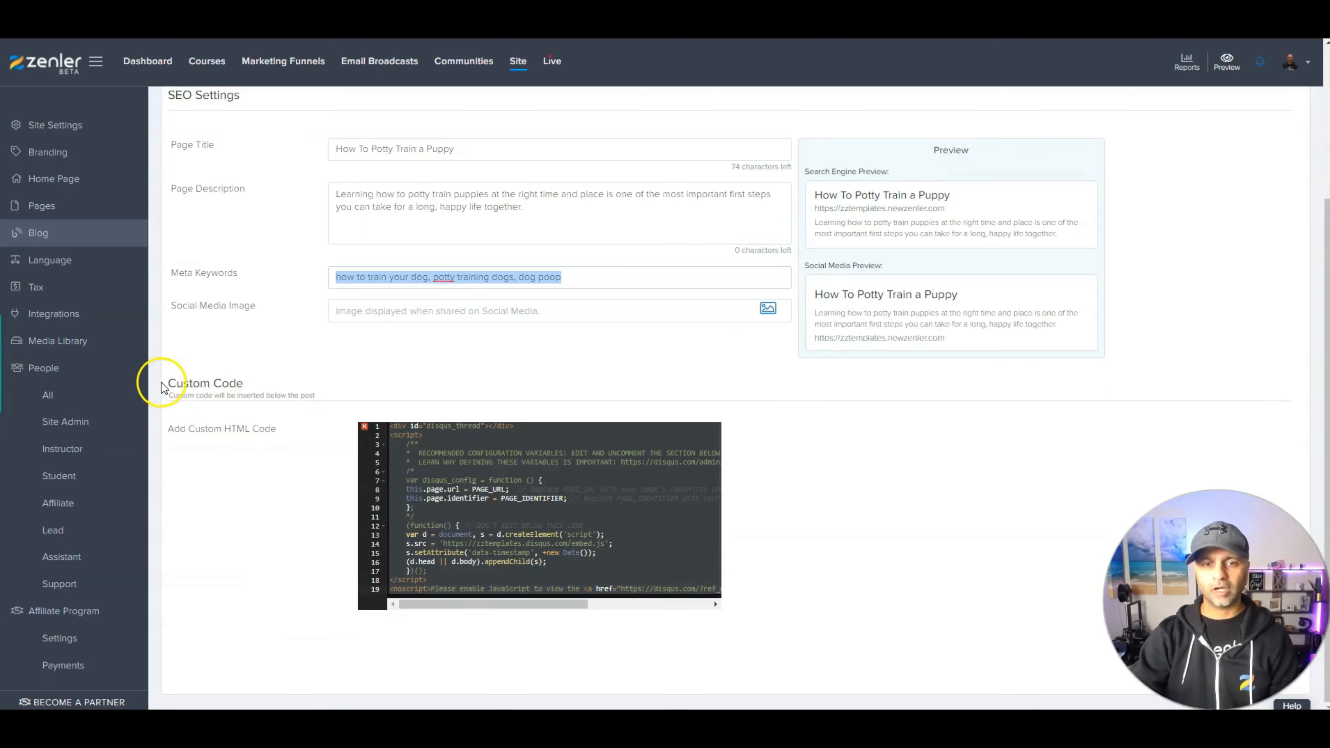
{"action": "left_click_drag", "start_coordinate": [163, 388], "coordinate": [279, 418]}
{"action": "left_click", "coordinate": [279, 434]}
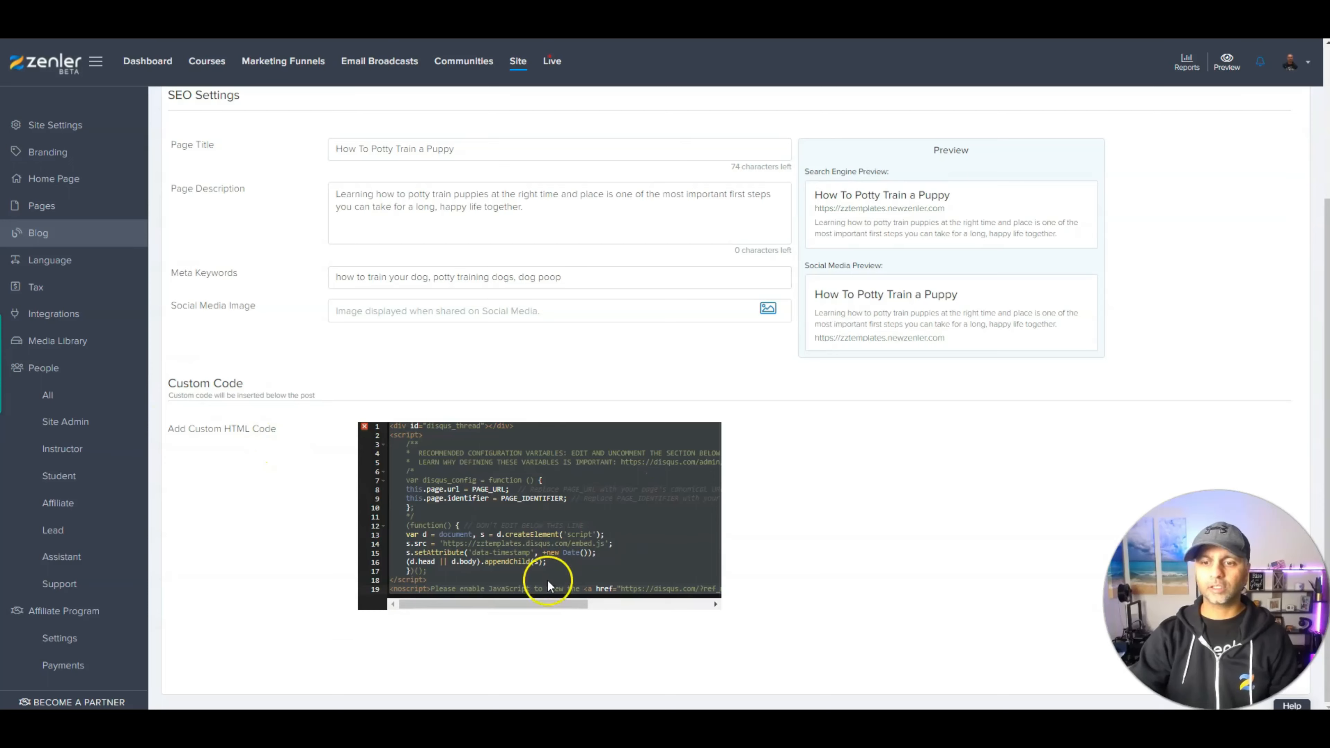
Examine the custom Disqus HTML code and the comment section at the end of the published puppy post.
{"action": "left_click_drag", "start_coordinate": [543, 602], "coordinate": [425, 605]}
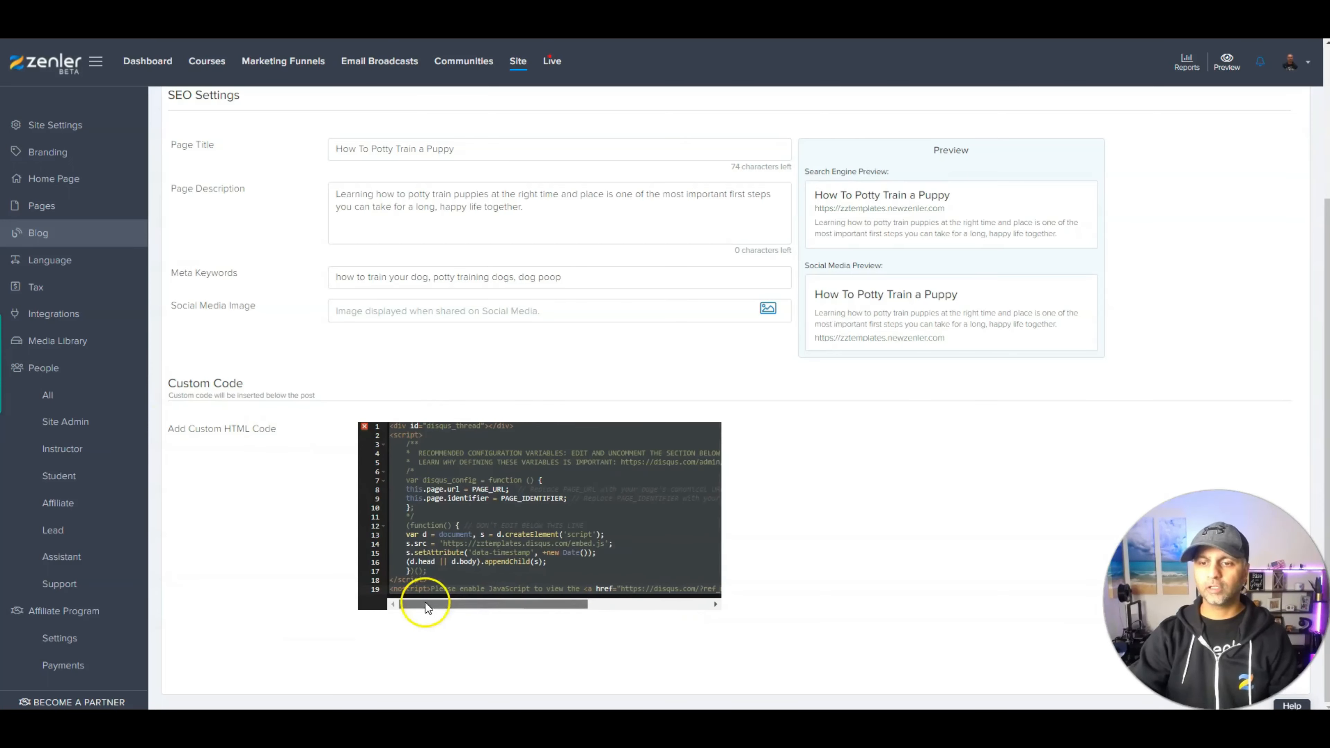
{"action": "double_click", "coordinate": [443, 426]}
{"action": "left_click", "coordinate": [486, 454]}
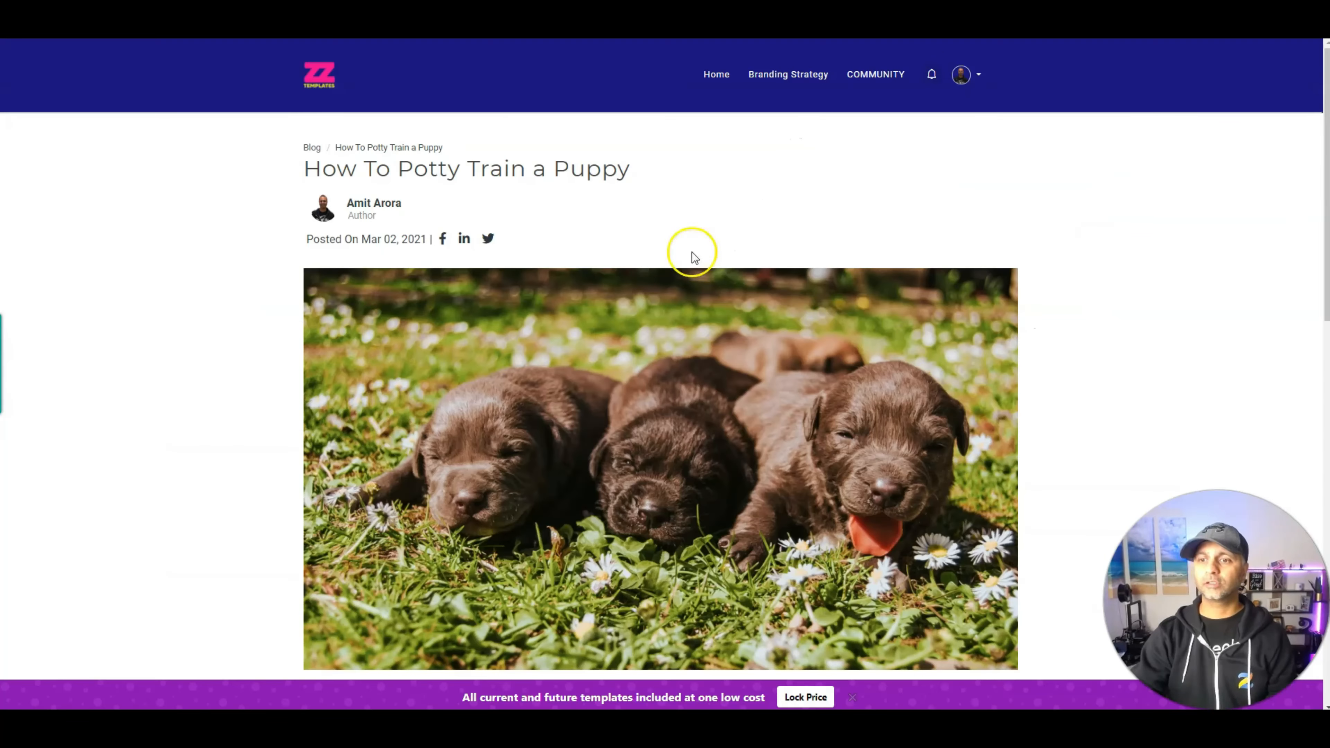
{"action": "scroll", "coordinate": [685, 353], "scroll_direction": "down", "scroll_amount": 15}
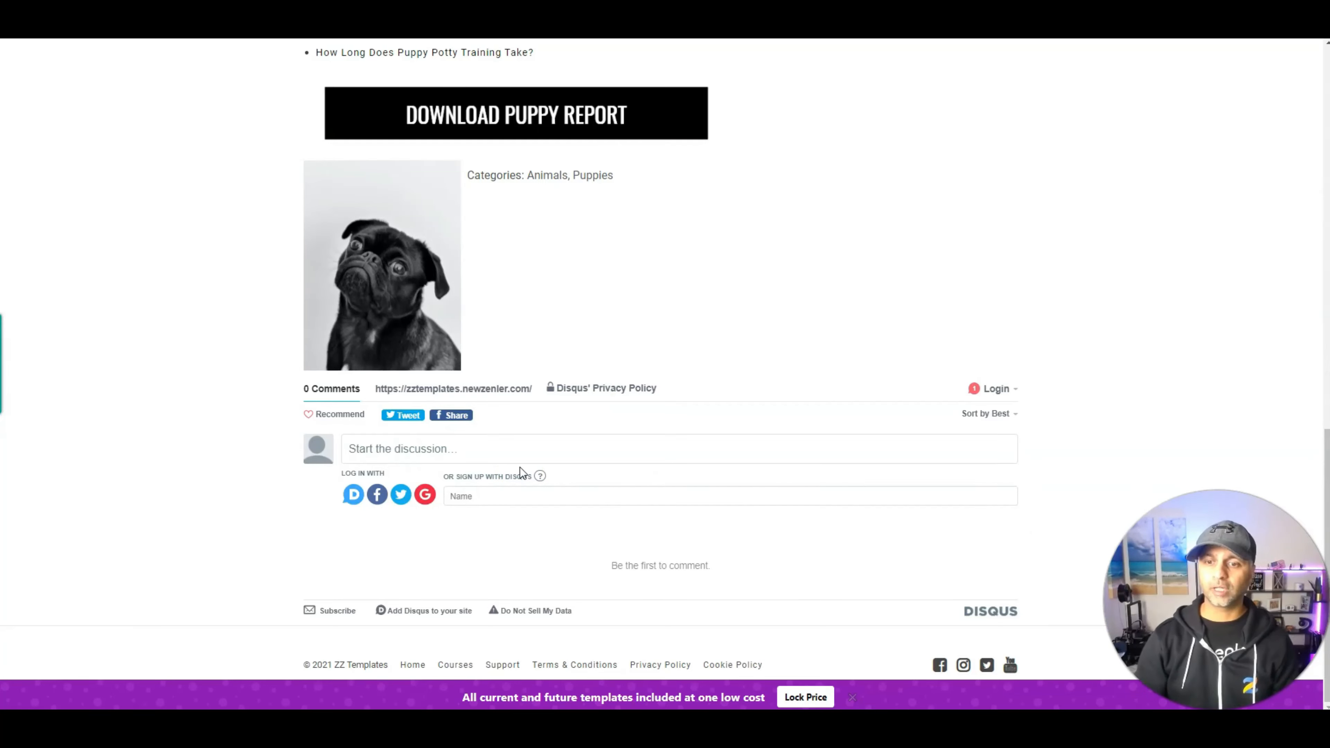
{"action": "scroll", "coordinate": [520, 468], "scroll_direction": "up", "scroll_amount": 15}
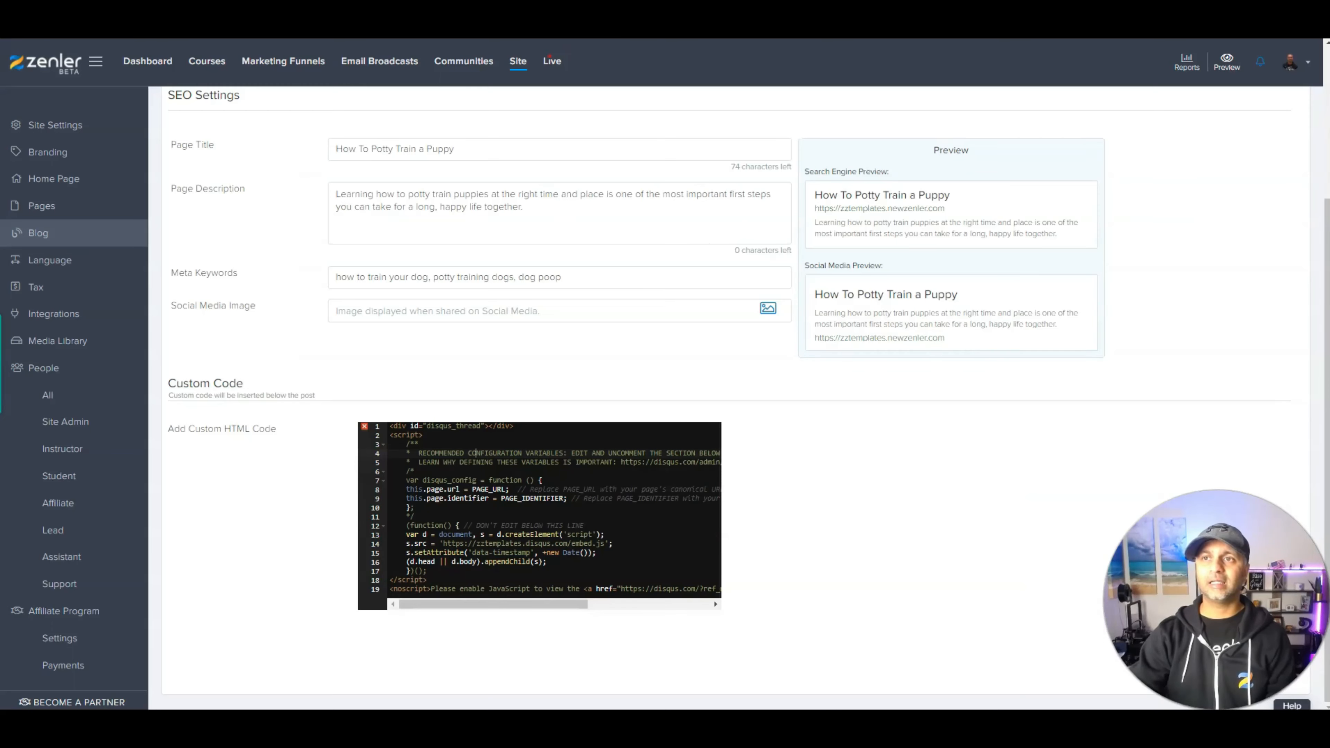
Open the blog's overall settings from the post list and examine the blog title and description.
{"action": "scroll", "coordinate": [680, 423], "scroll_direction": "up", "scroll_amount": 4}
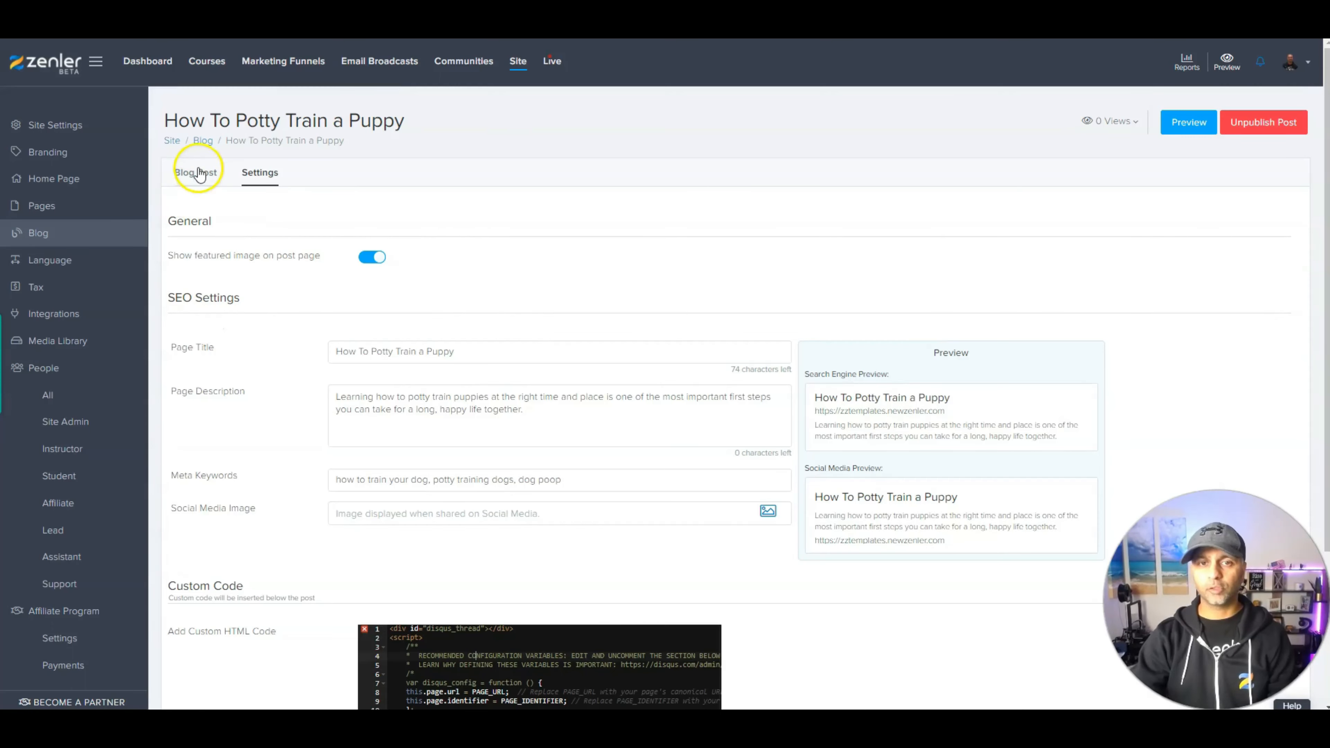
{"action": "left_click", "coordinate": [203, 141]}
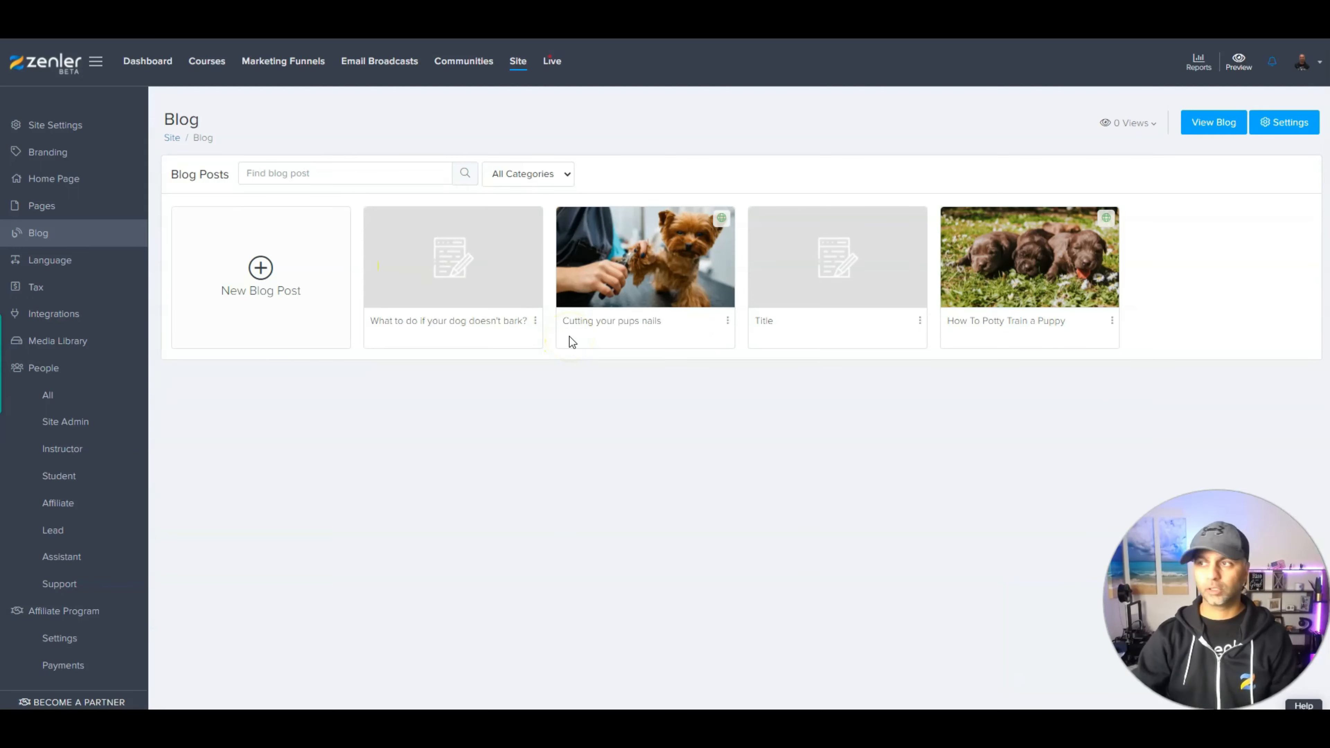
{"action": "left_click", "coordinate": [1297, 124]}
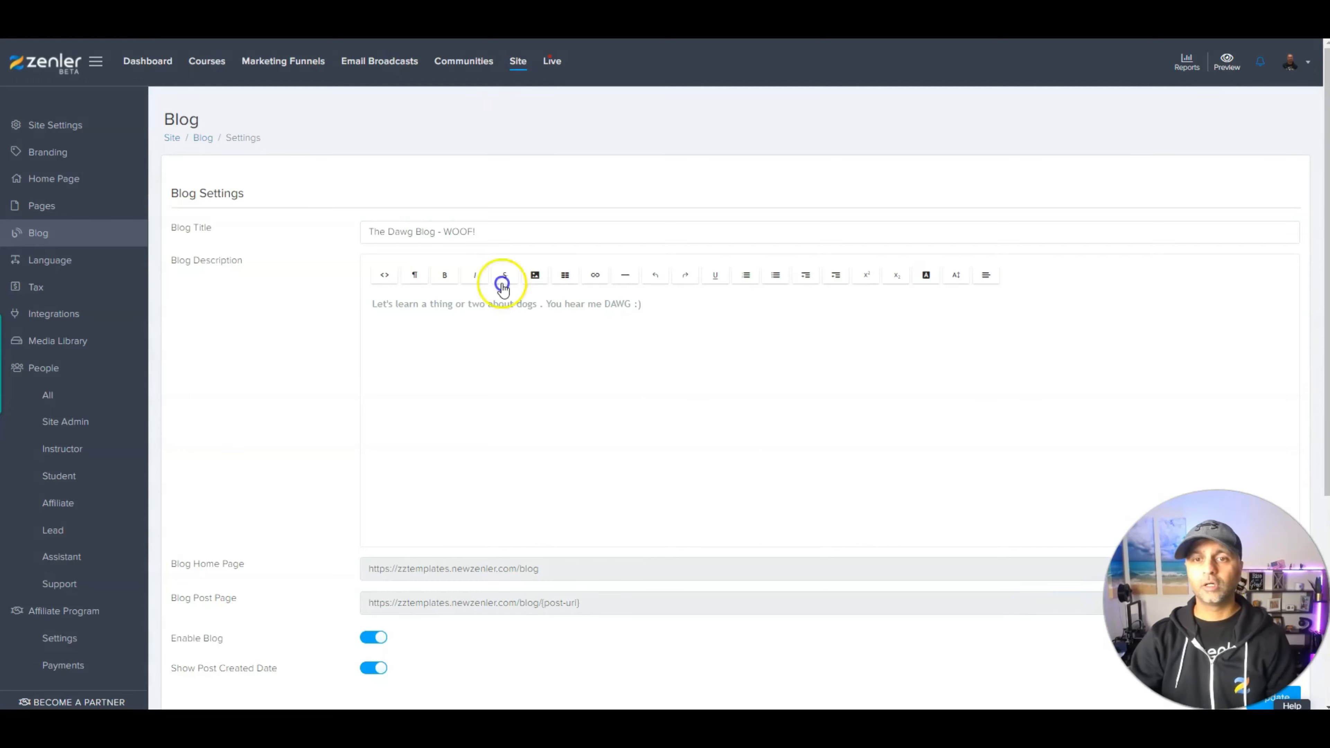
{"action": "left_click_drag", "start_coordinate": [499, 233], "coordinate": [347, 227]}
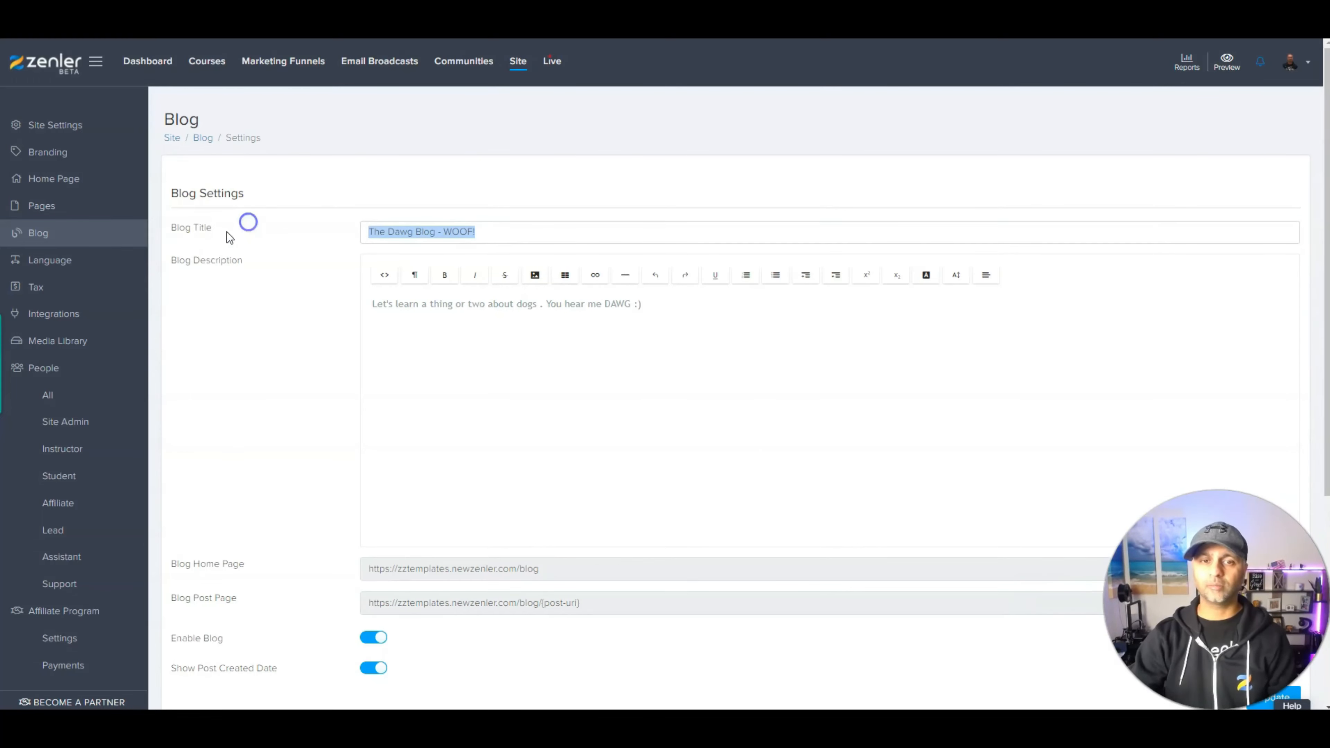
{"action": "left_click_drag", "start_coordinate": [170, 260], "coordinate": [343, 277]}
{"action": "left_click", "coordinate": [531, 312]}
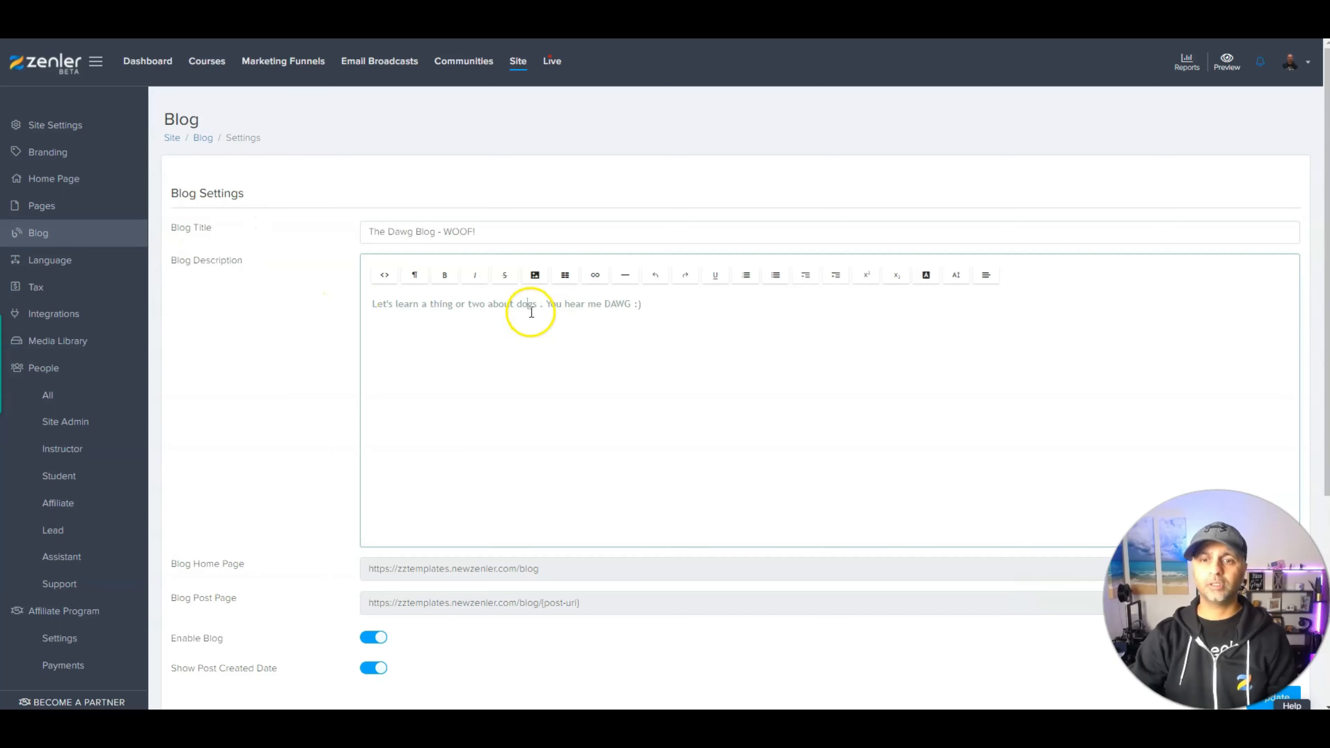
Examine the blog page addresses, the enable-blog and post-created-date options and the blog's SEO settings.
{"action": "scroll", "coordinate": [531, 313], "scroll_direction": "down", "scroll_amount": 4}
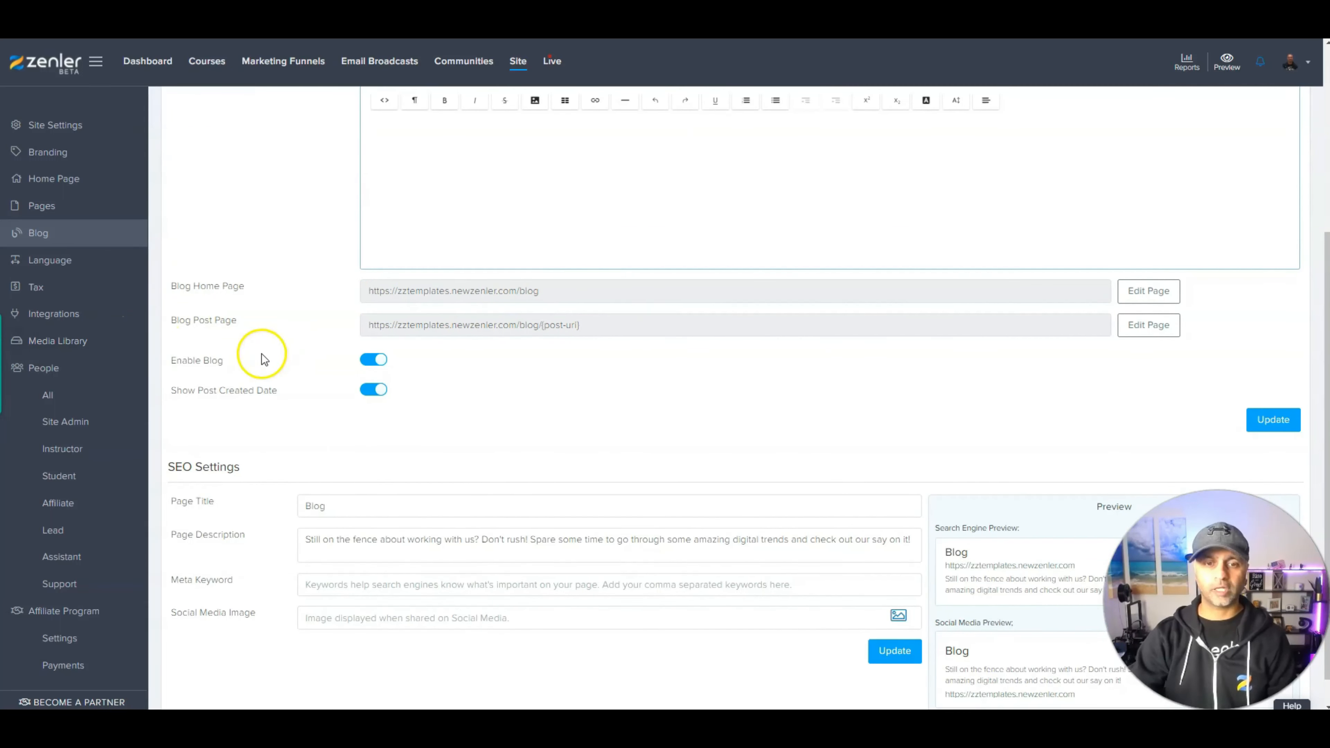
{"action": "scroll", "coordinate": [262, 350], "scroll_direction": "down", "scroll_amount": 1}
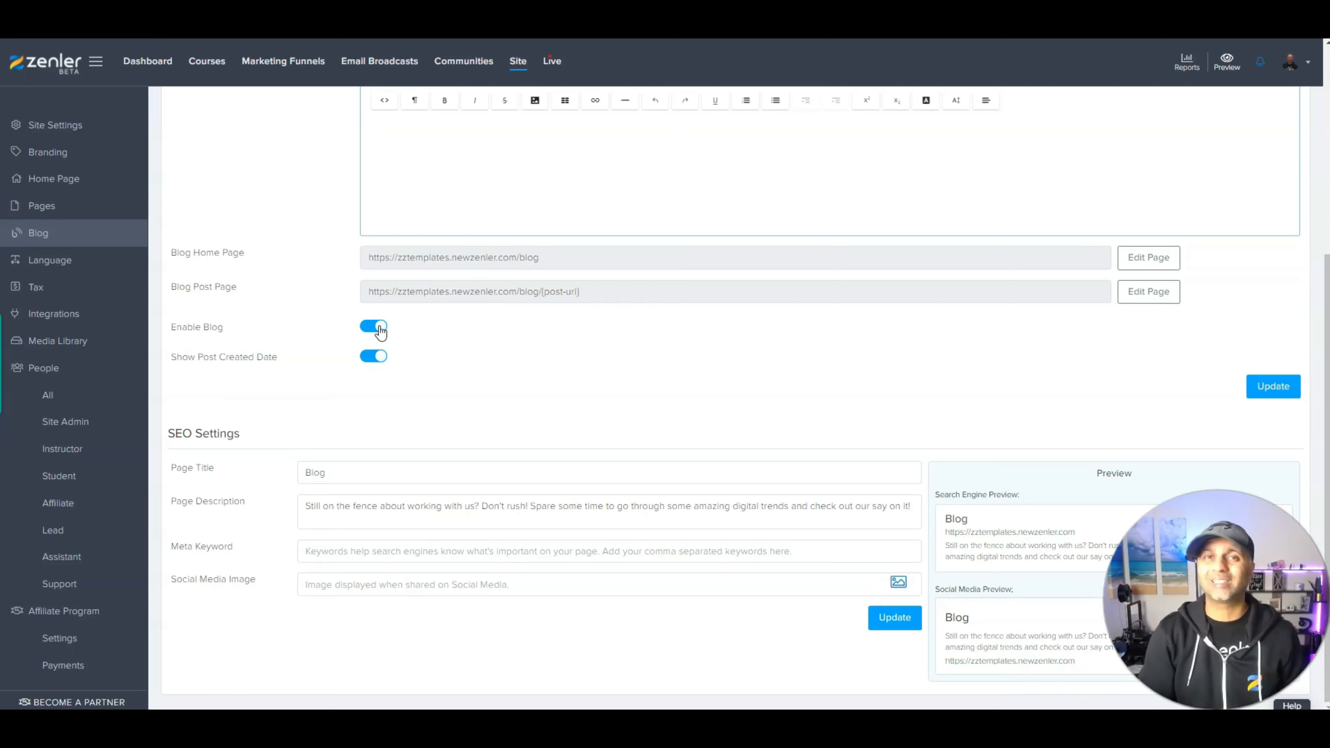
{"action": "left_click", "coordinate": [402, 549]}
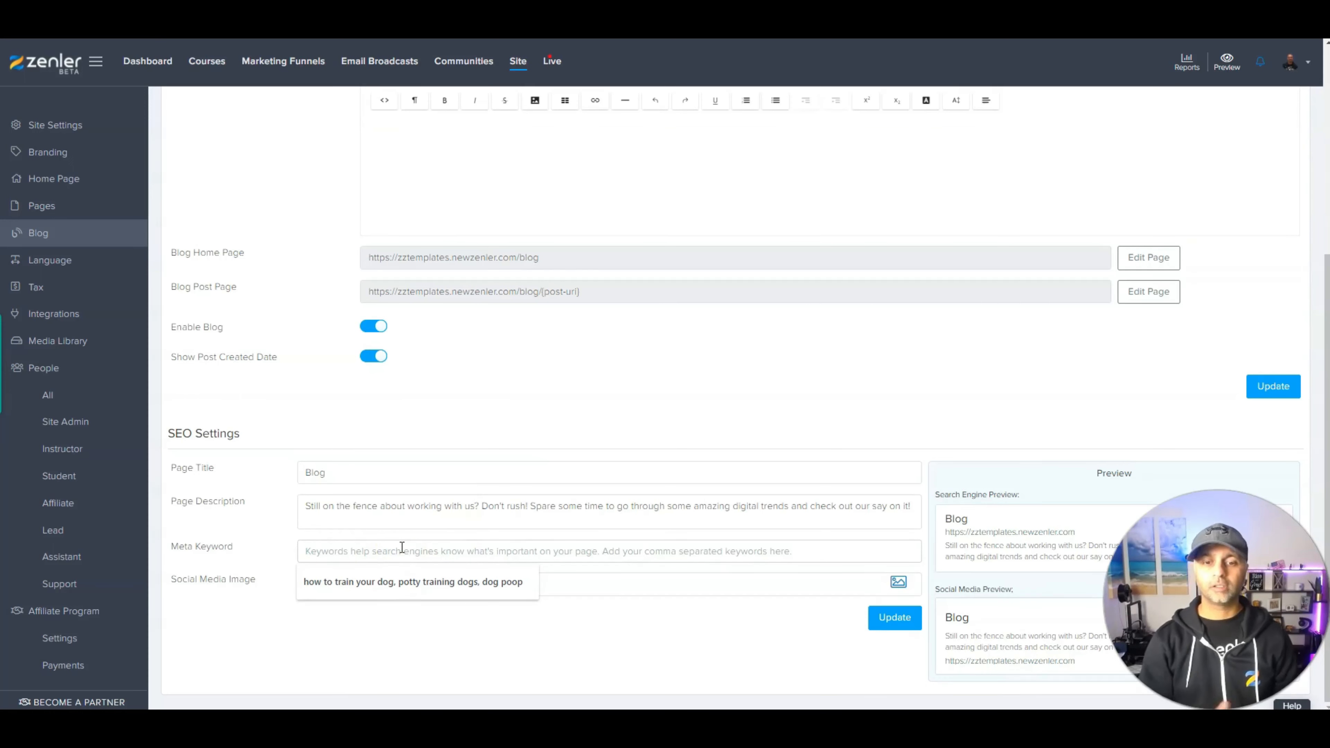
{"action": "left_click", "coordinate": [623, 635]}
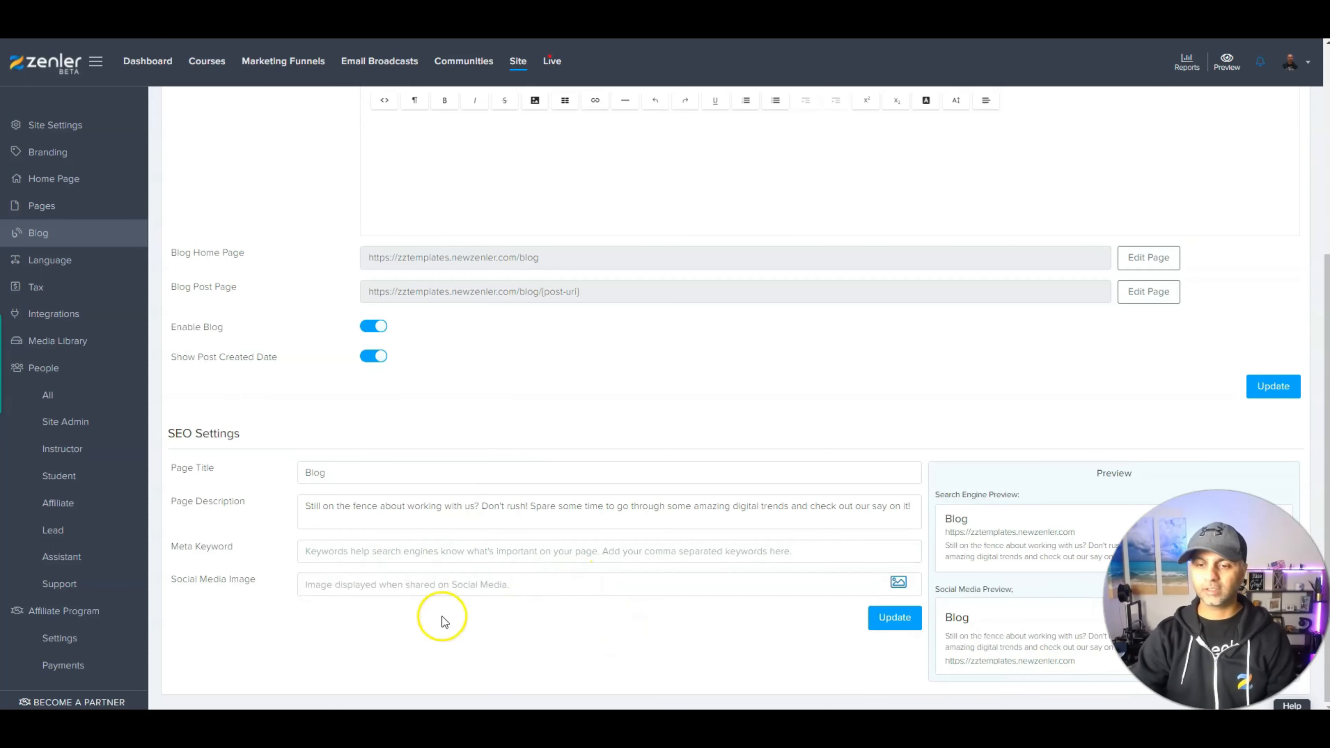
{"action": "scroll", "coordinate": [744, 508], "scroll_direction": "up", "scroll_amount": 5}
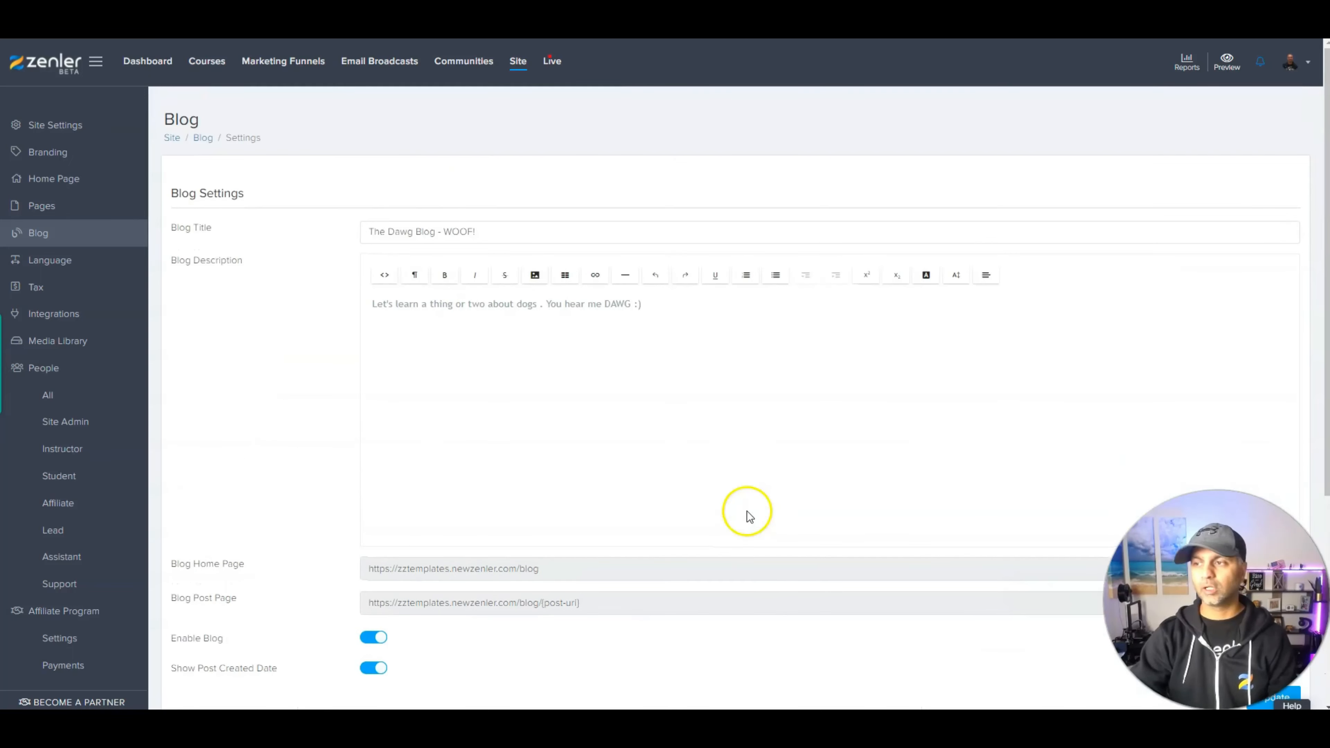
{"action": "scroll", "coordinate": [759, 461], "scroll_direction": "down", "scroll_amount": 5}
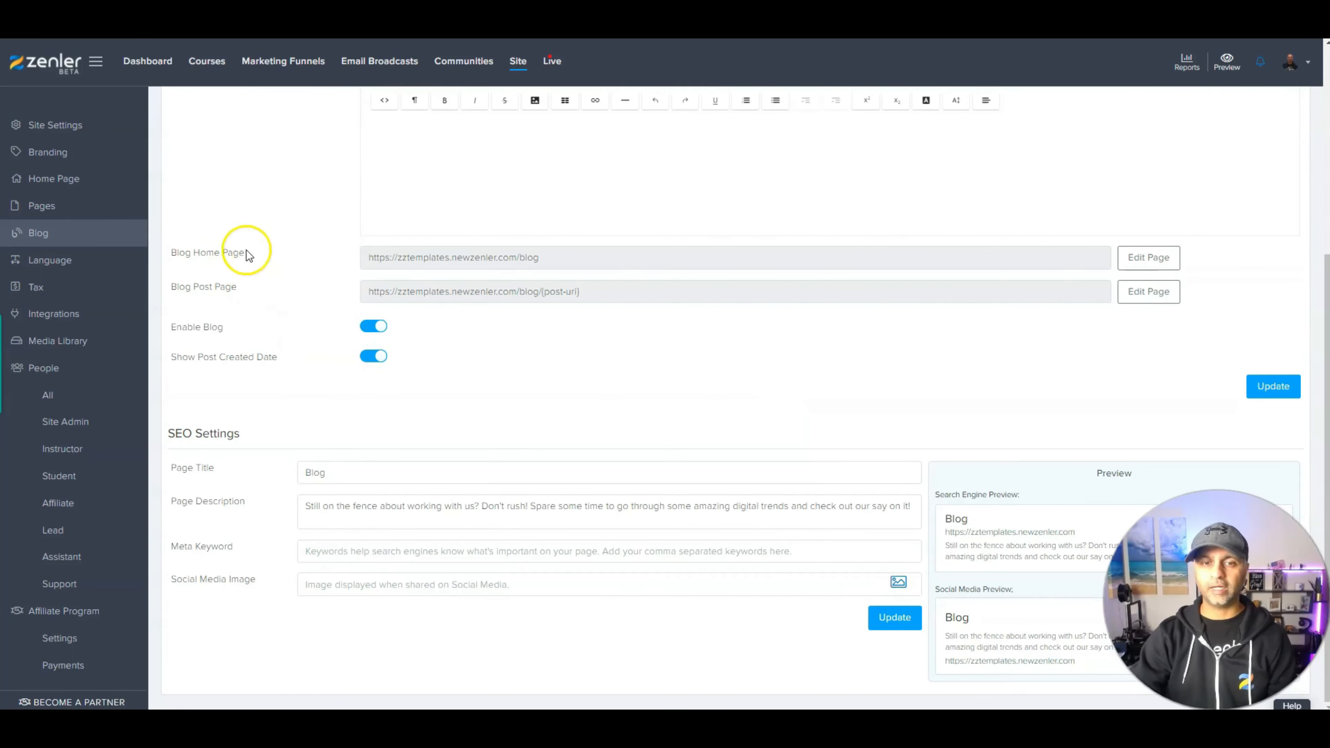
Open the blog home page for editing and delete the dog icon beside the banner title.
{"action": "left_click", "coordinate": [1168, 262]}
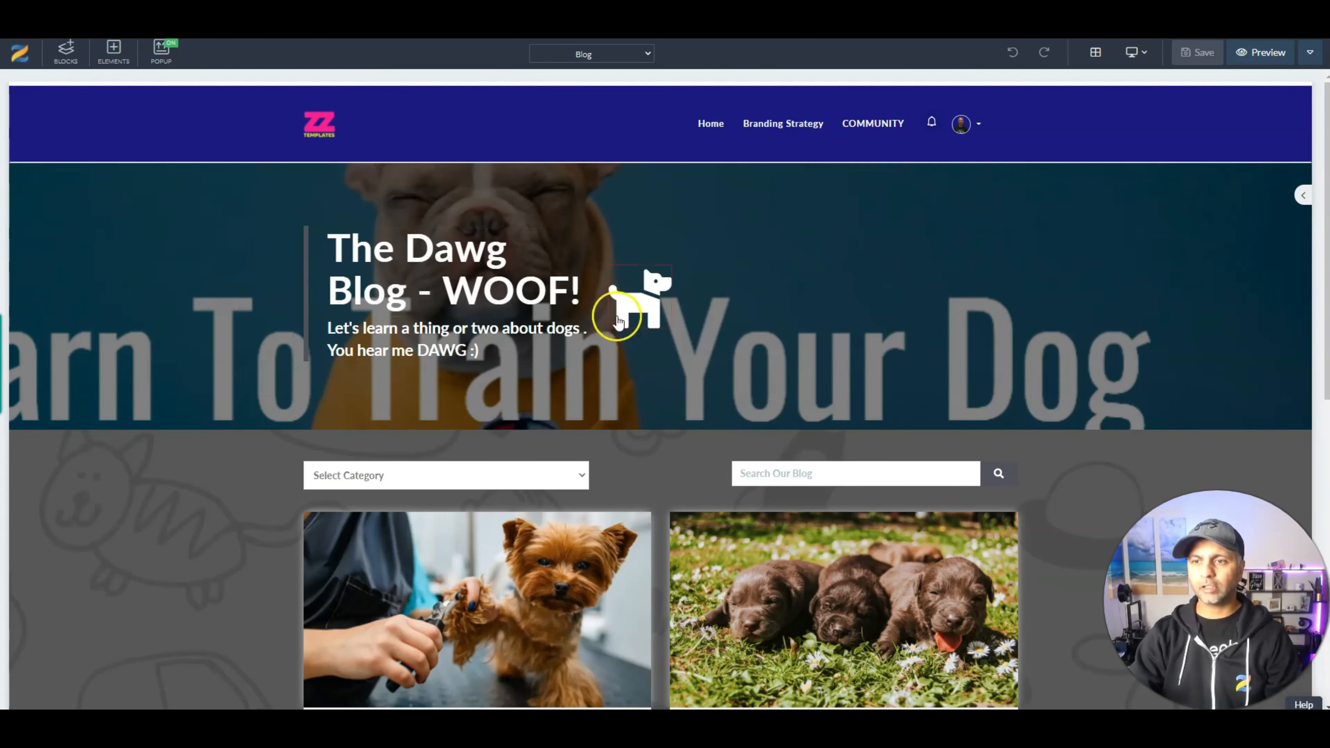
{"action": "left_click", "coordinate": [655, 307]}
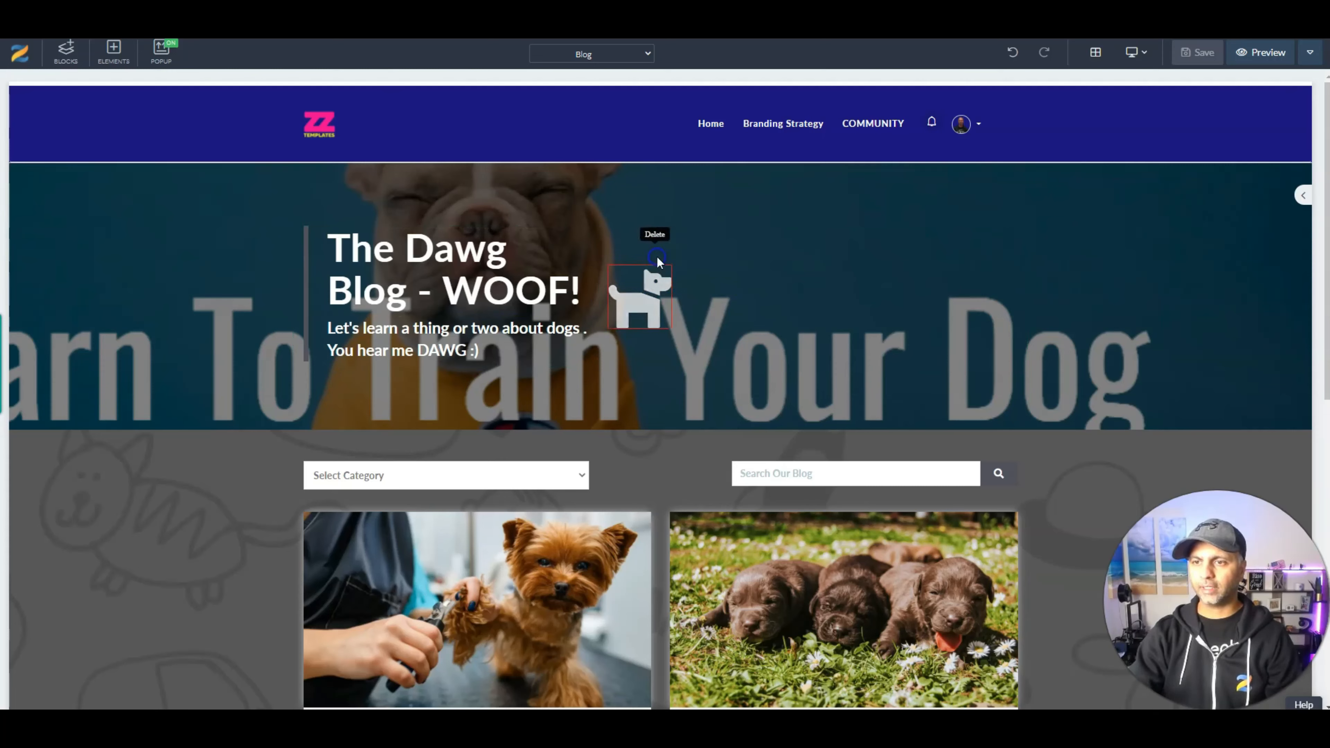
{"action": "left_click", "coordinate": [658, 260]}
Replace the banner's background image with a picture from a search for "dog", inserted without cropping.
{"action": "left_click", "coordinate": [113, 254]}
{"action": "left_click", "coordinate": [12, 168]}
{"action": "left_click", "coordinate": [12, 168]}
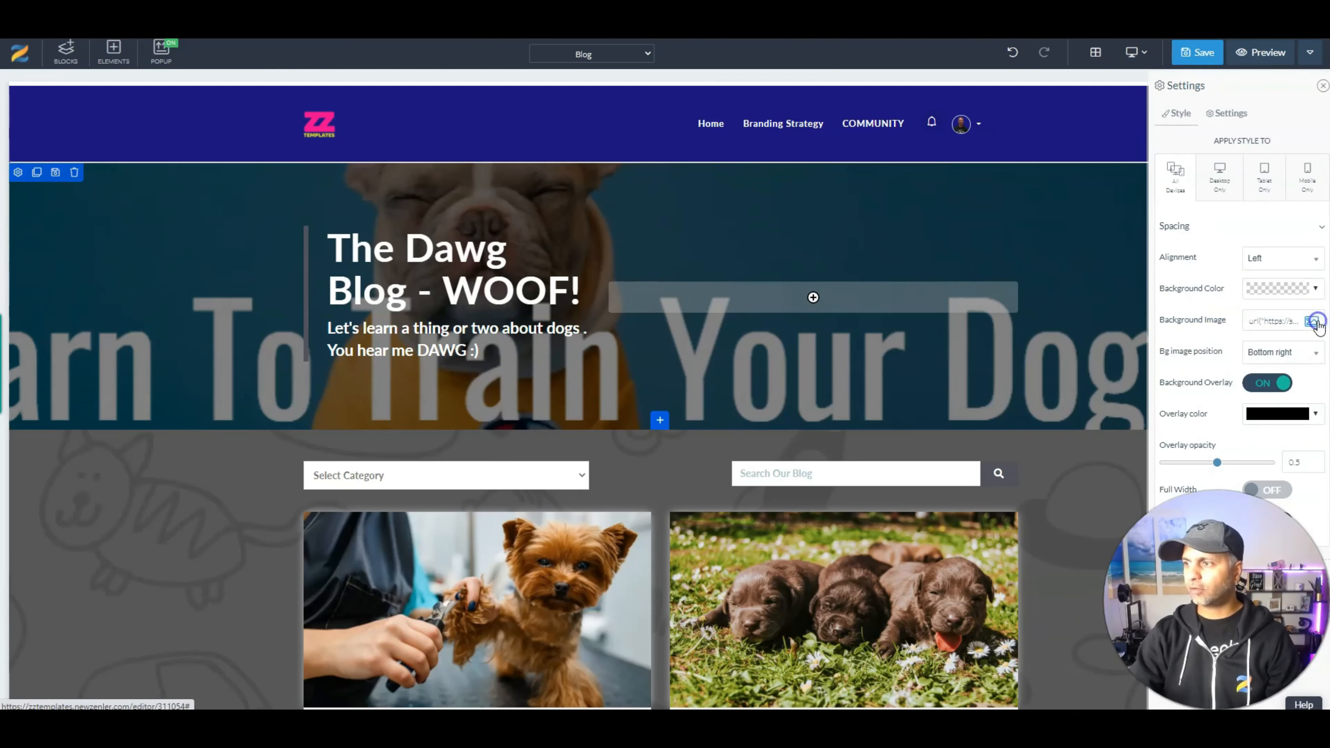
{"action": "left_click", "coordinate": [1312, 321]}
{"action": "left_click", "coordinate": [958, 121]}
{"action": "type", "text": "dog"}
{"action": "key", "text": "Return"}
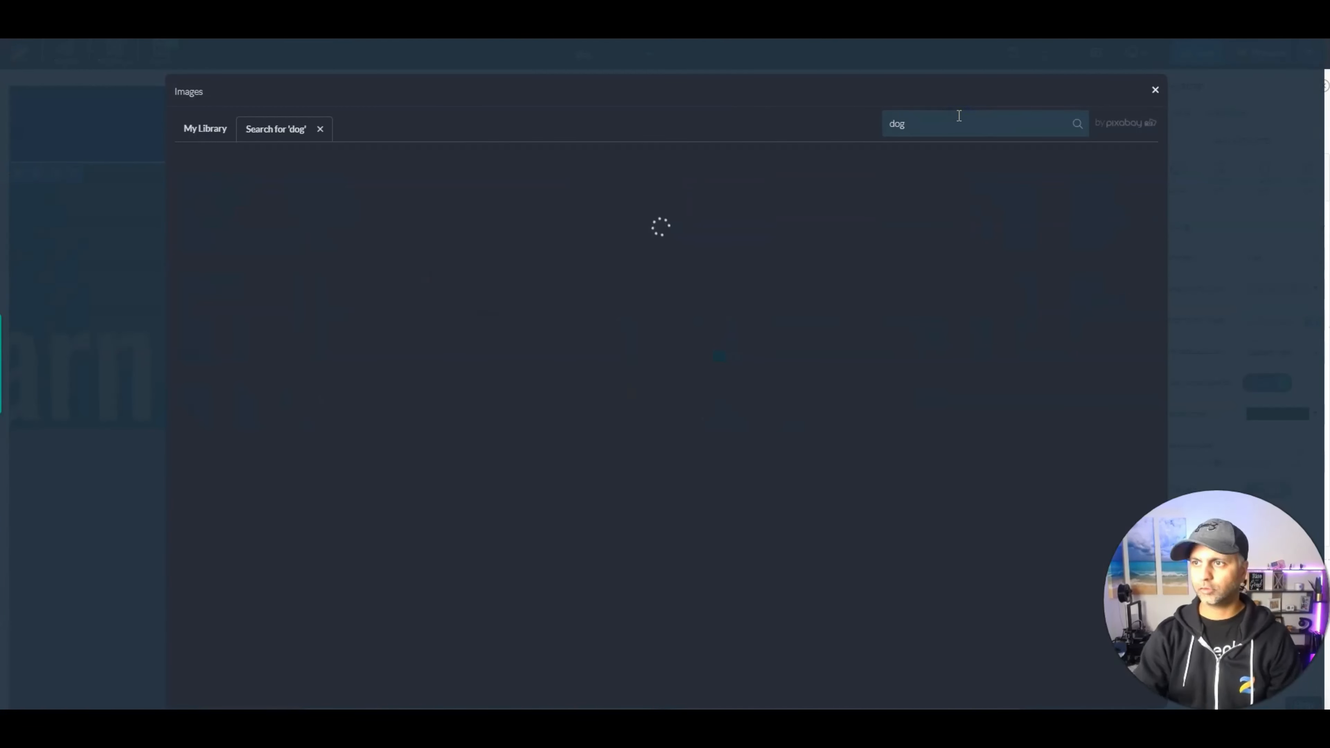
{"action": "left_click", "coordinate": [309, 302]}
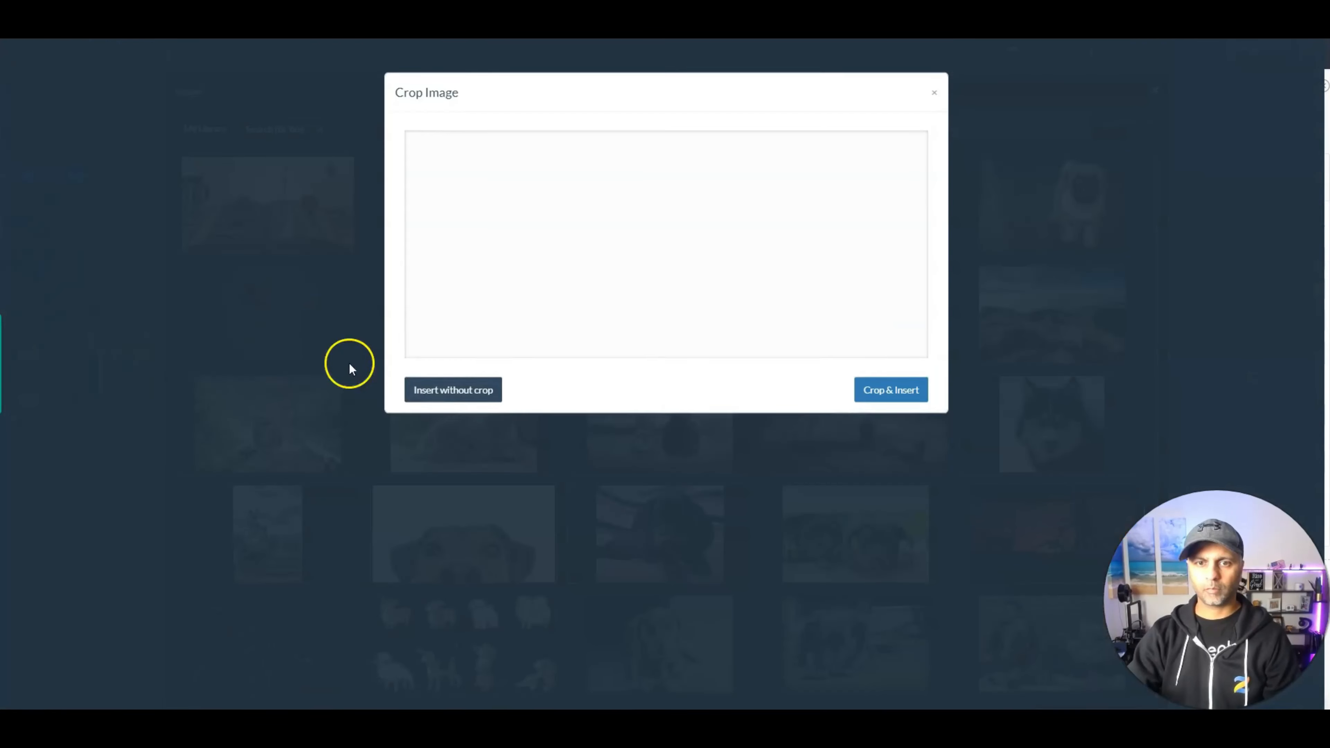
{"action": "left_click", "coordinate": [461, 389]}
Set the banner's background image position to Center center and its overlay opacity to 0.8.
{"action": "left_click", "coordinate": [1280, 362]}
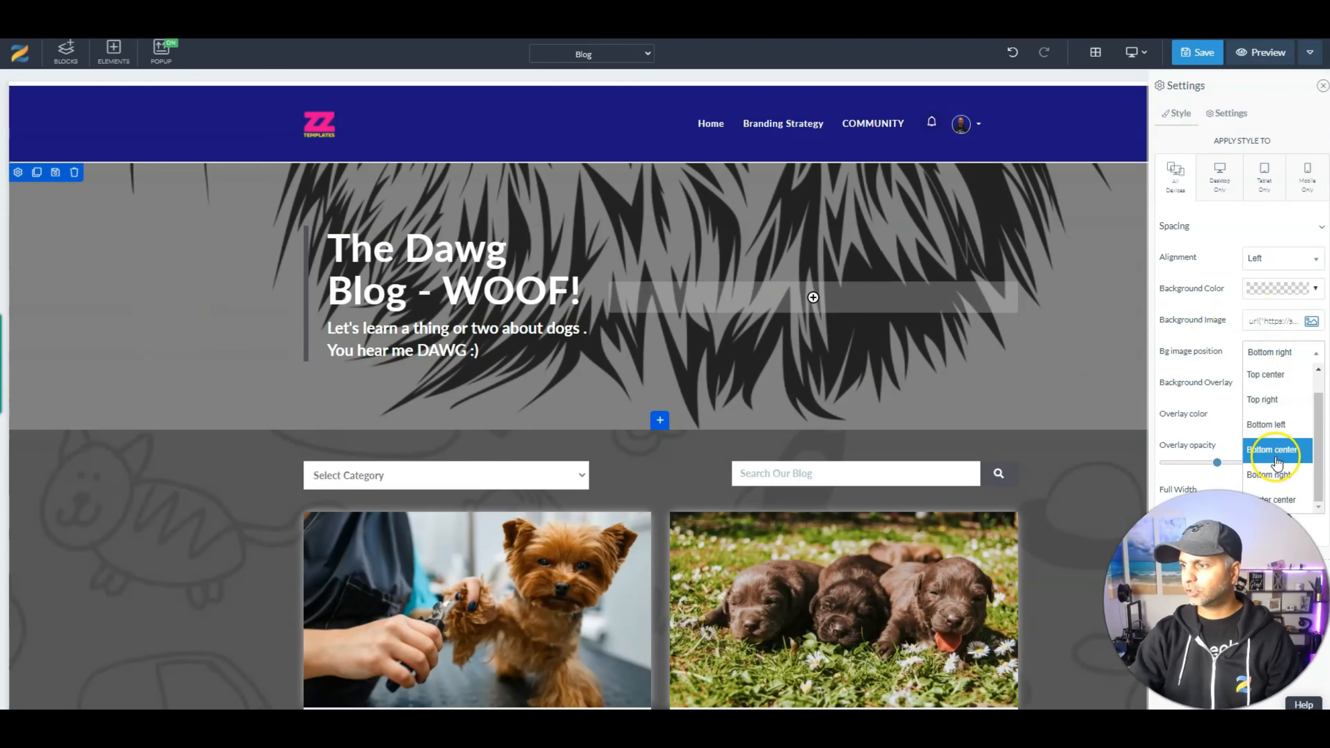
{"action": "left_click", "coordinate": [1279, 498]}
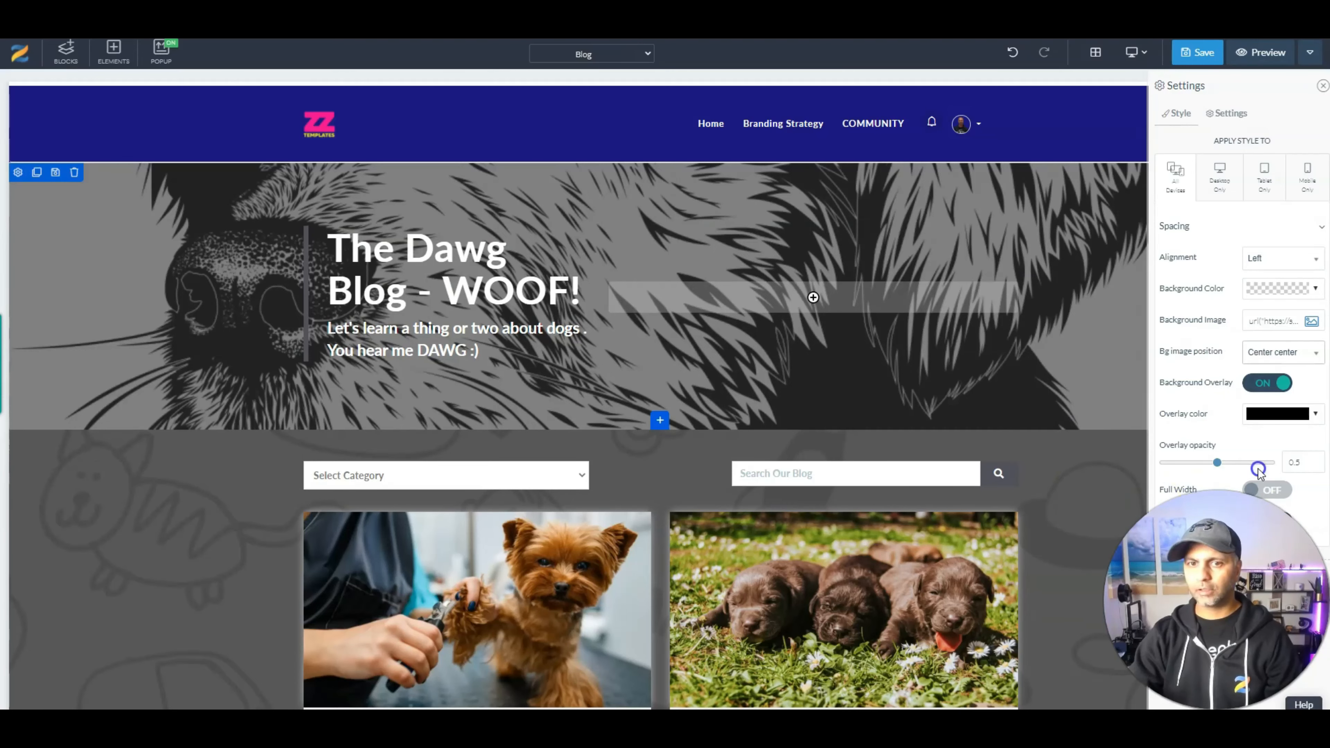
{"action": "left_click_drag", "start_coordinate": [1240, 467], "coordinate": [1250, 467]}
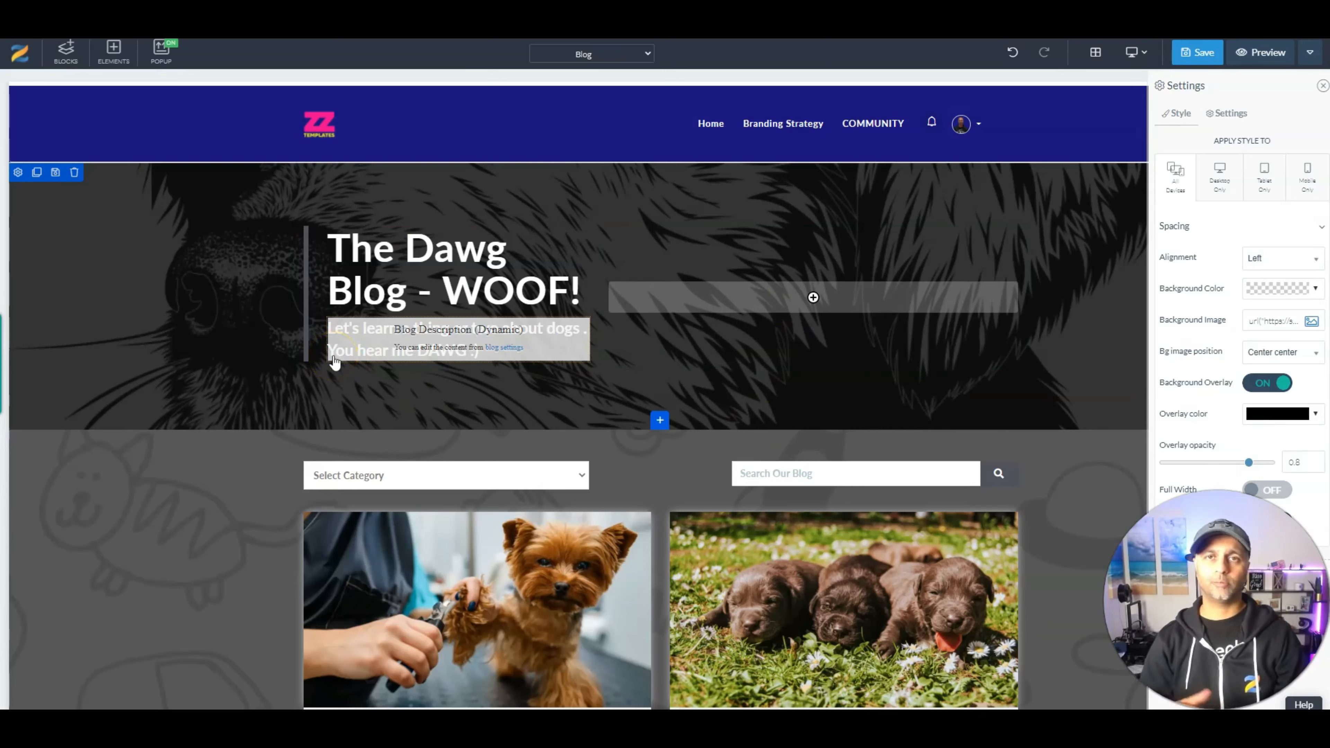
Check the banner's dynamic title and description against the blog title, description and SEO fields in the blog settings.
{"action": "left_click", "coordinate": [402, 286]}
{"action": "left_click", "coordinate": [421, 348]}
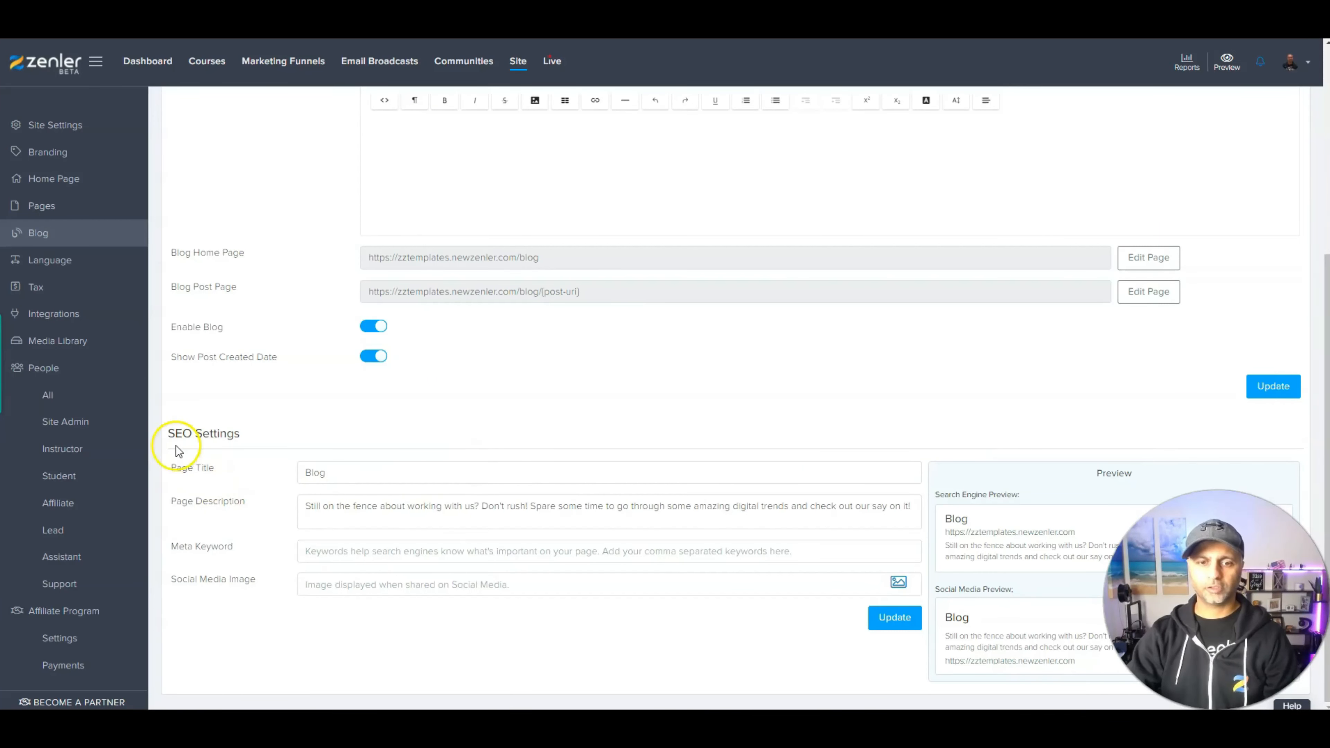
{"action": "left_click_drag", "start_coordinate": [169, 434], "coordinate": [246, 503]}
{"action": "scroll", "coordinate": [674, 229], "scroll_direction": "up", "scroll_amount": 5}
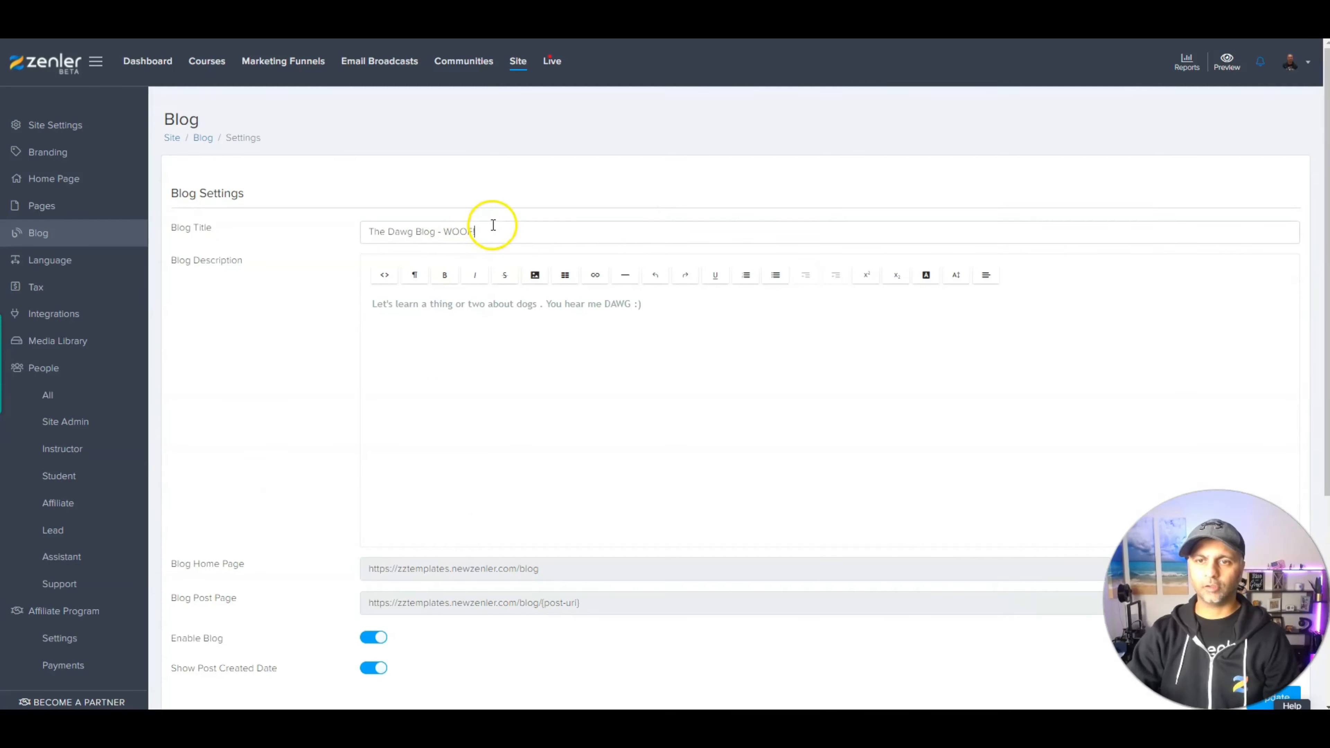
{"action": "left_click_drag", "start_coordinate": [490, 231], "coordinate": [390, 231]}
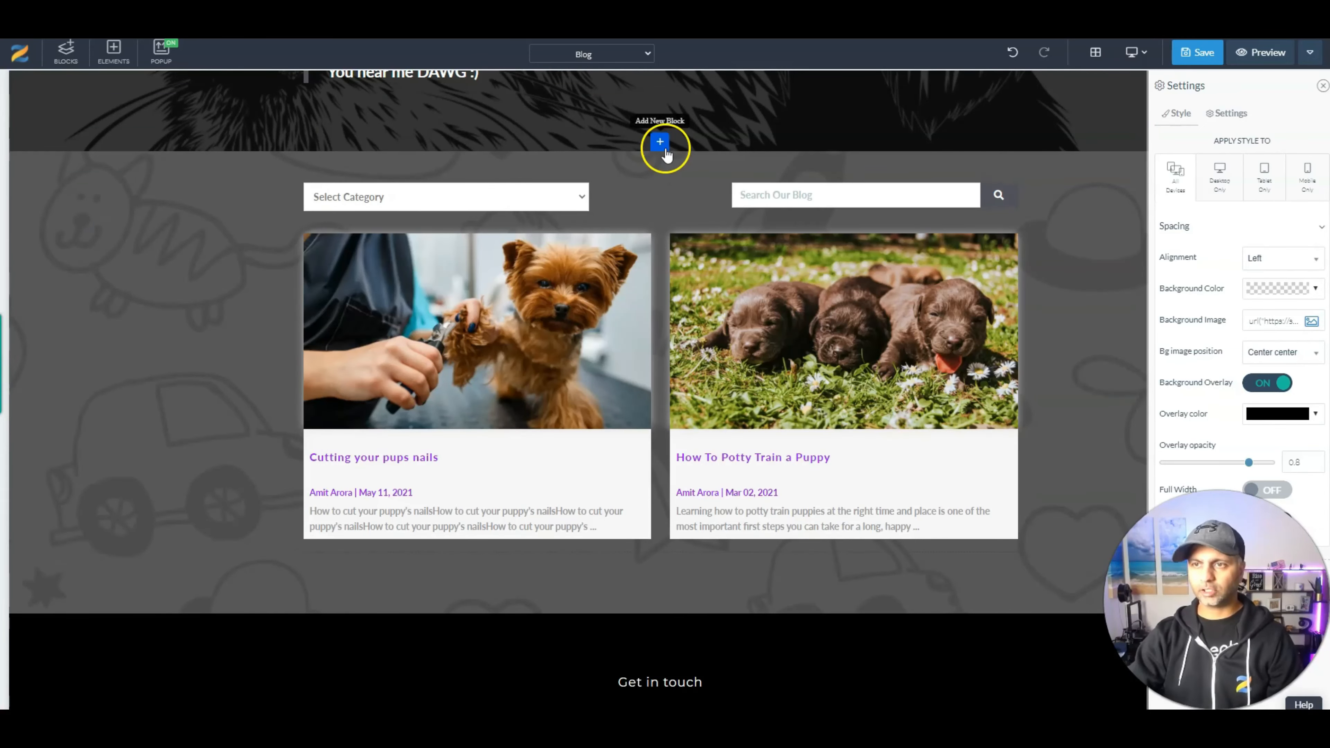
Add a Blog details block from the Blog category directly below the banner.
{"action": "left_click", "coordinate": [661, 145]}
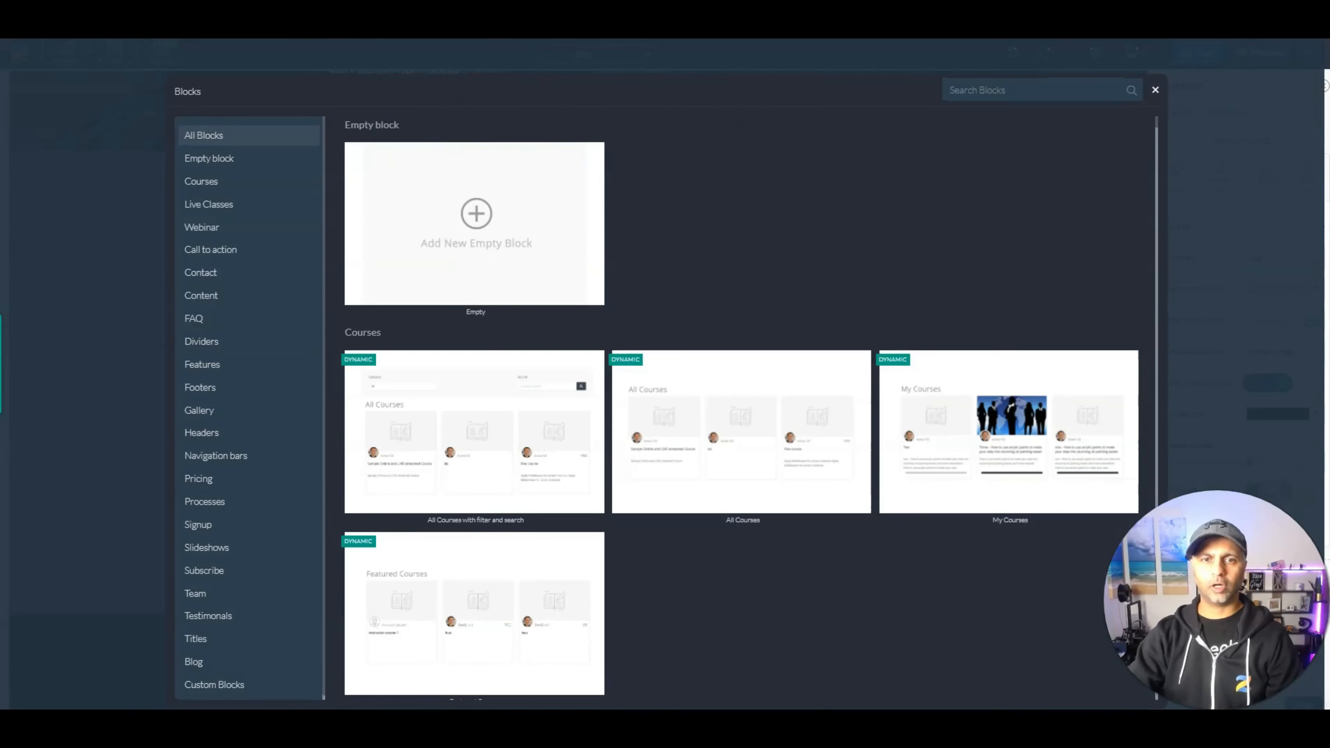
{"action": "left_click", "coordinate": [987, 83]}
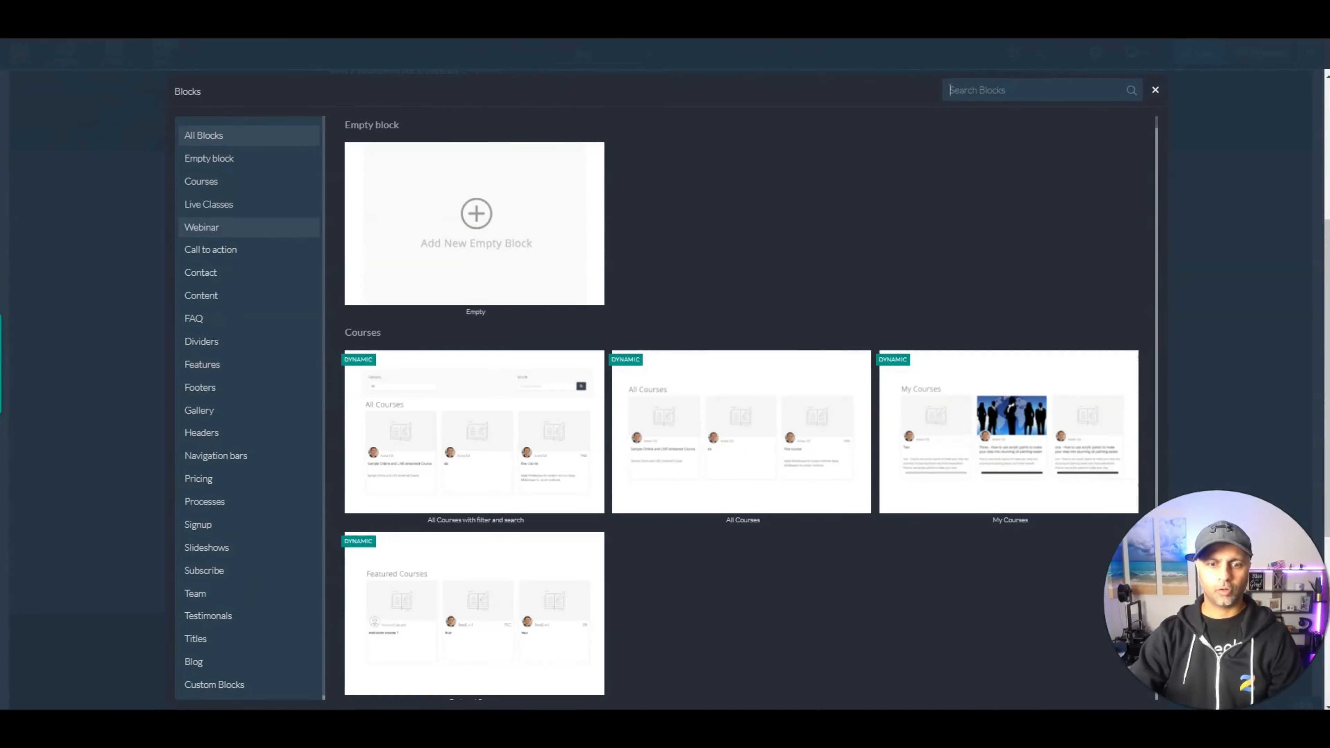
{"action": "left_click", "coordinate": [196, 665]}
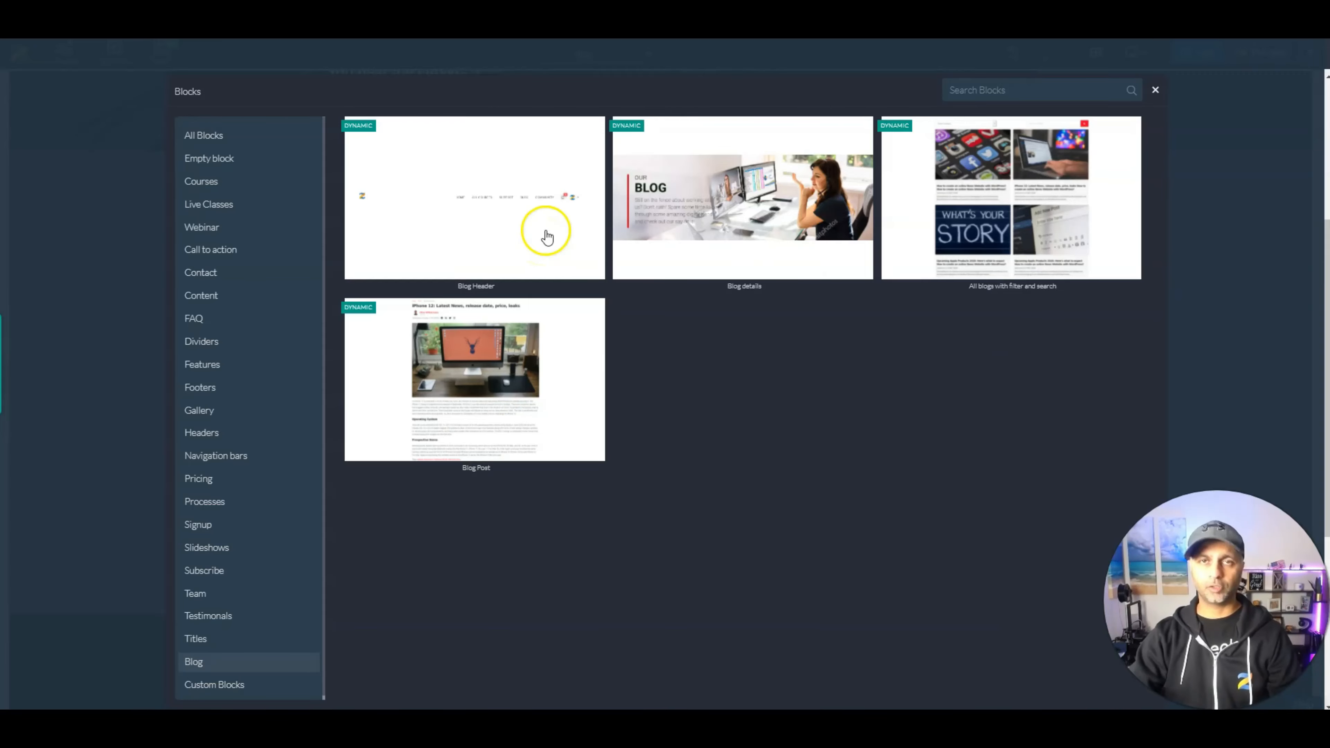
{"action": "left_click", "coordinate": [713, 267]}
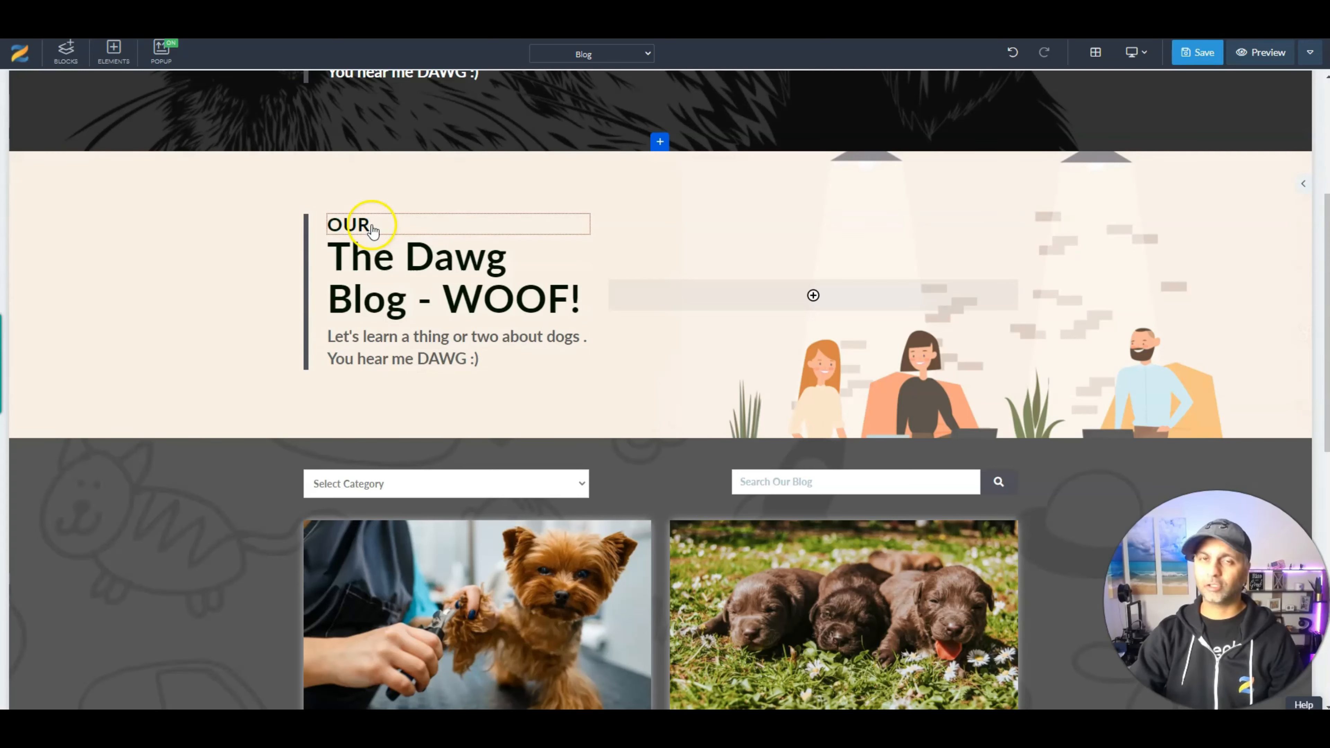
Examine the spacing, background and left border style options of the added block's blog details element.
{"action": "left_click", "coordinate": [319, 208]}
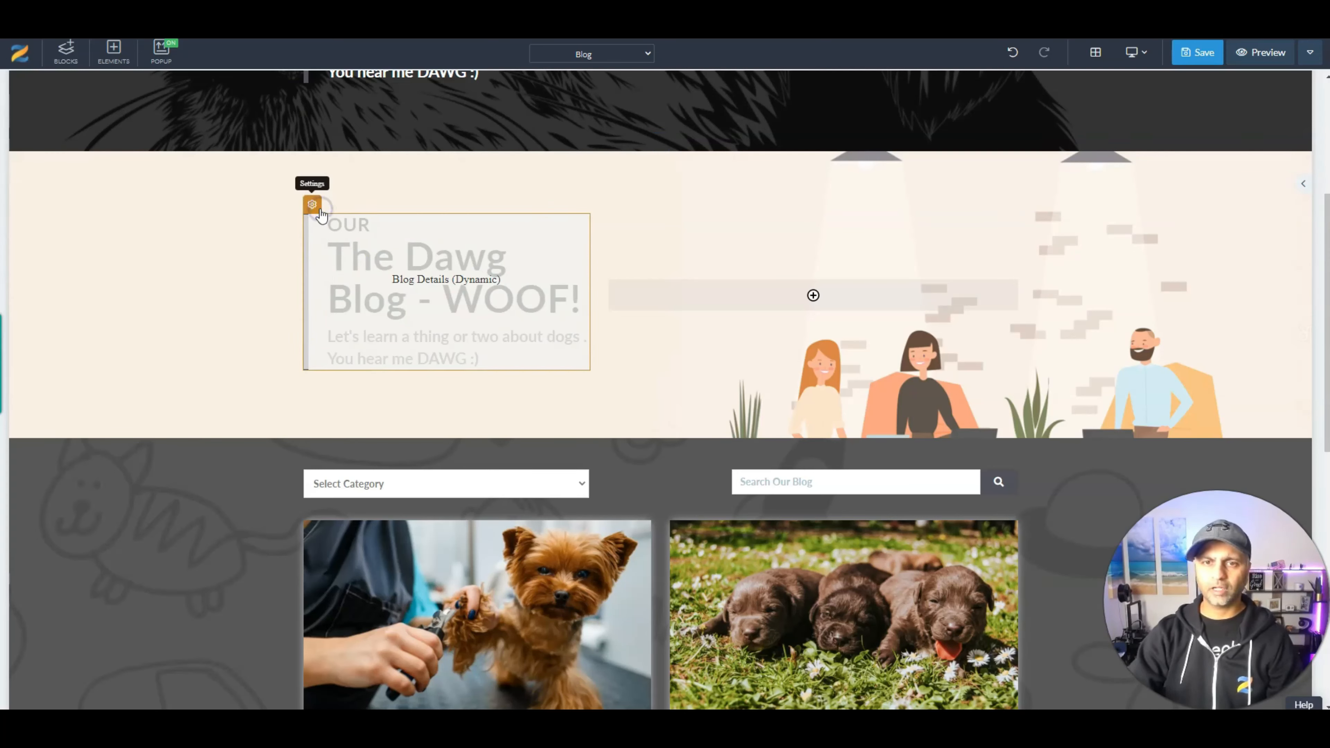
{"action": "left_click", "coordinate": [302, 245]}
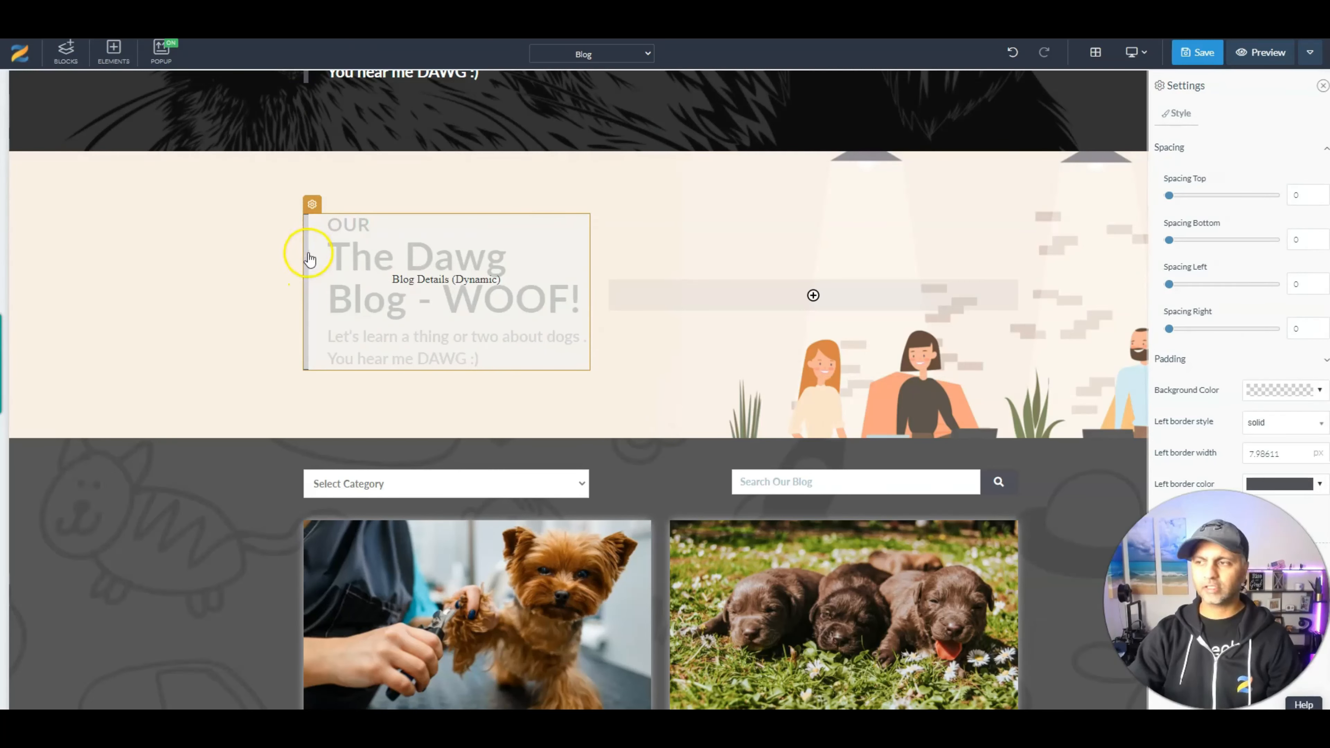
{"action": "left_click", "coordinate": [1209, 374]}
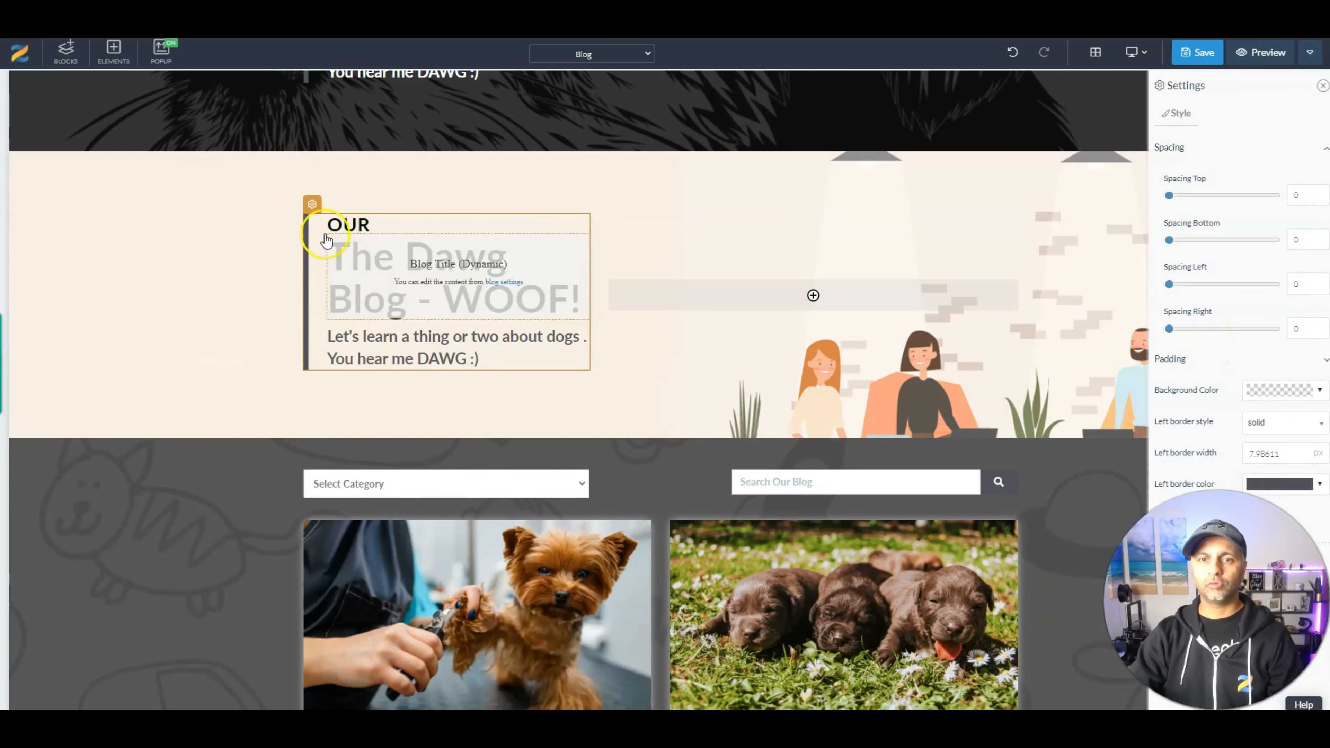
{"action": "left_click", "coordinate": [309, 238]}
{"action": "left_click", "coordinate": [333, 285]}
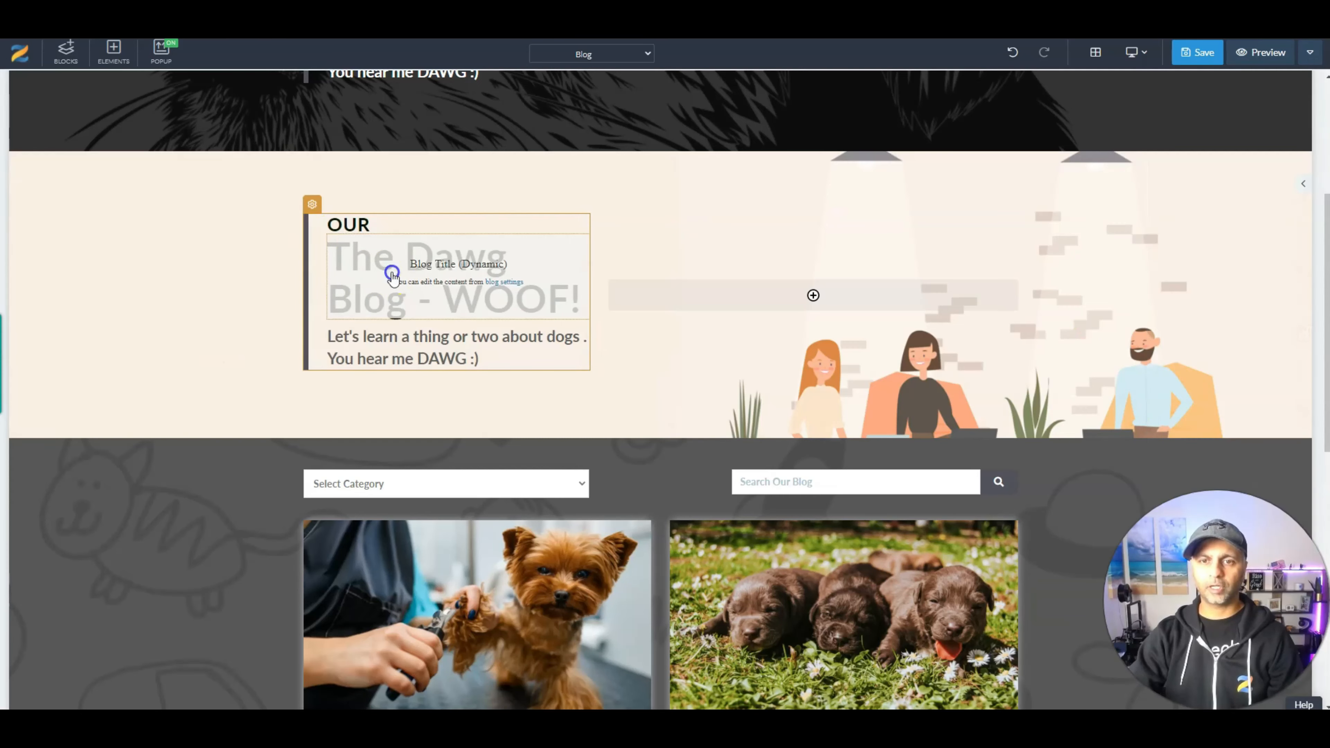
Open the top banner's blog details style settings and examine the background color and left border options.
{"action": "scroll", "coordinate": [350, 262], "scroll_direction": "up", "scroll_amount": 5}
{"action": "left_click", "coordinate": [309, 260]}
{"action": "scroll", "coordinate": [313, 260], "scroll_direction": "down", "scroll_amount": 6}
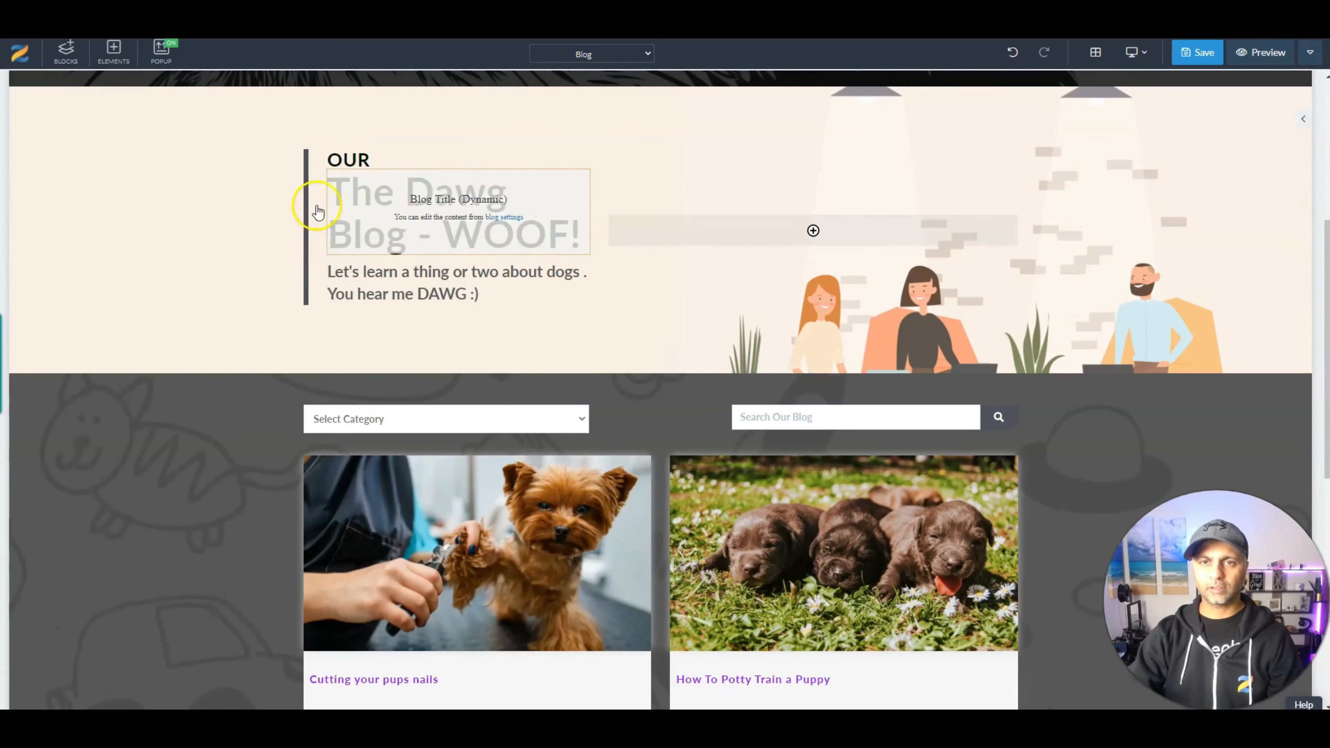
{"action": "scroll", "coordinate": [314, 202], "scroll_direction": "up", "scroll_amount": 5}
{"action": "left_click", "coordinate": [317, 135]}
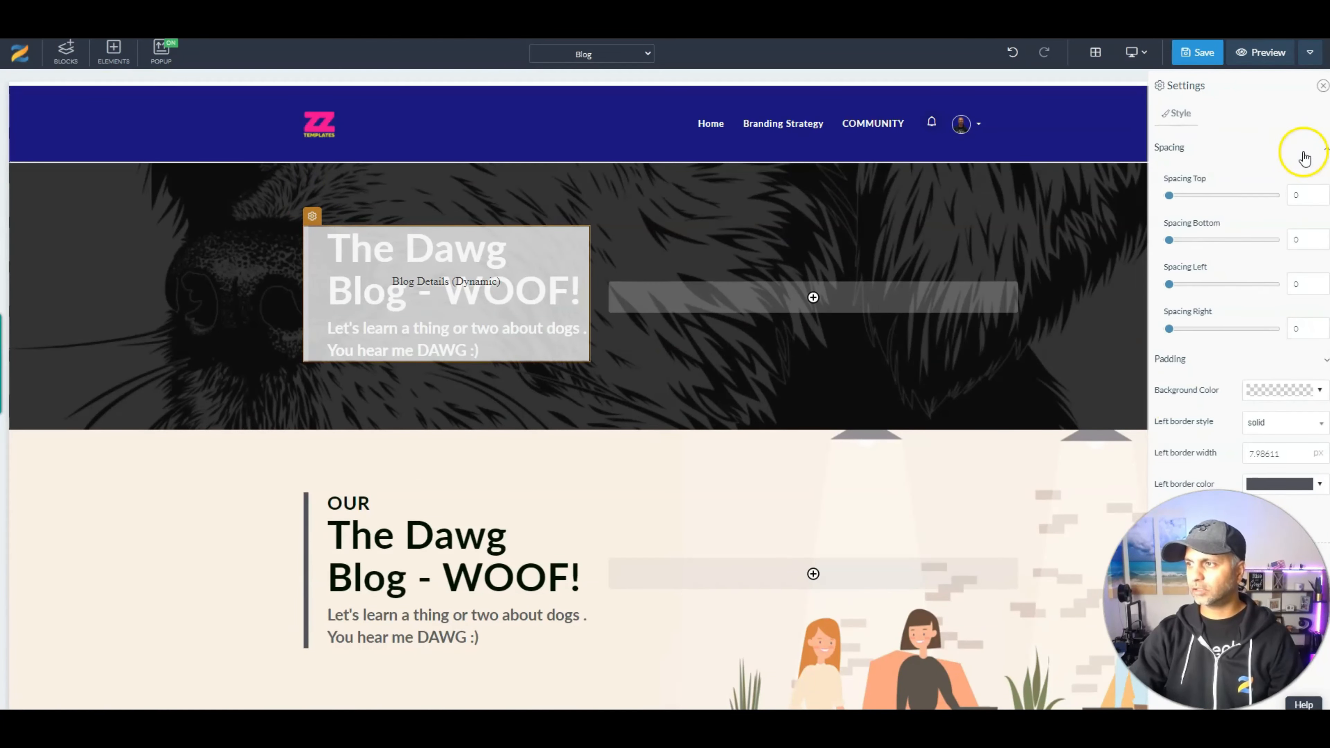
{"action": "left_click", "coordinate": [1304, 157]}
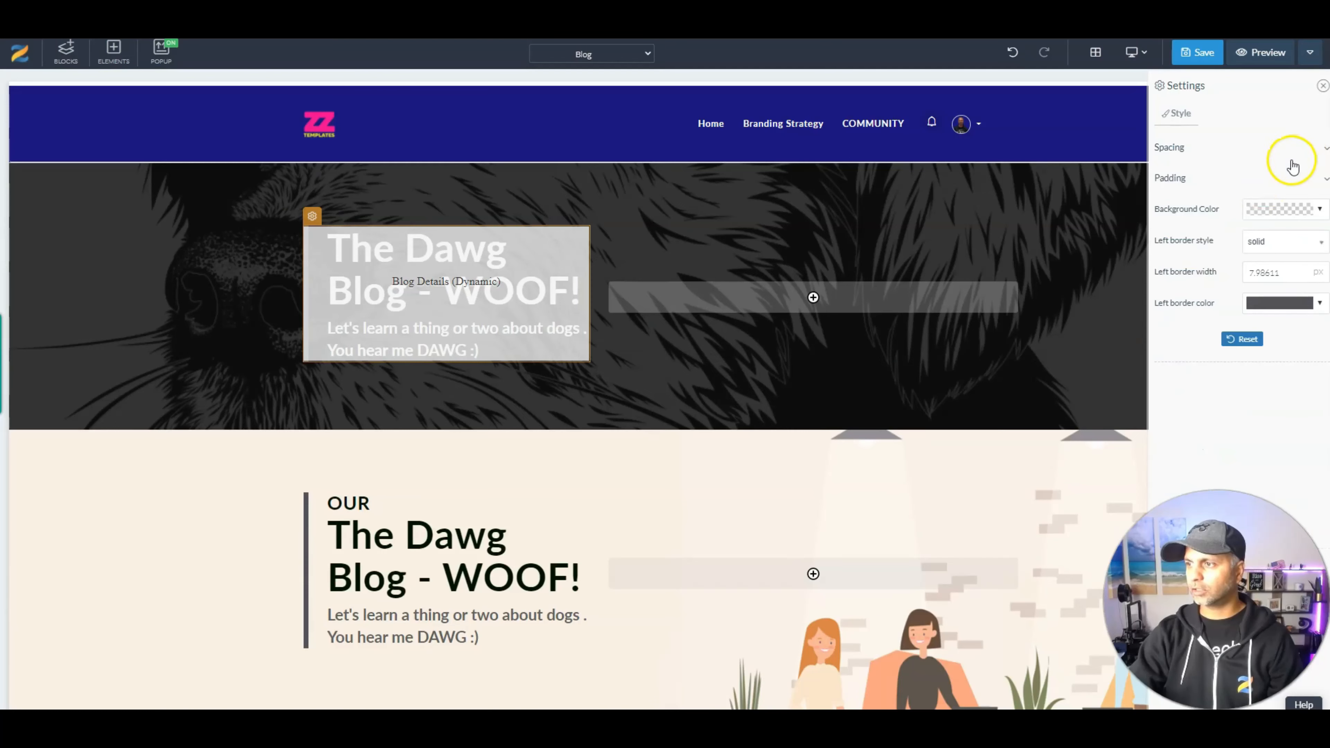
{"action": "left_click", "coordinate": [1273, 210]}
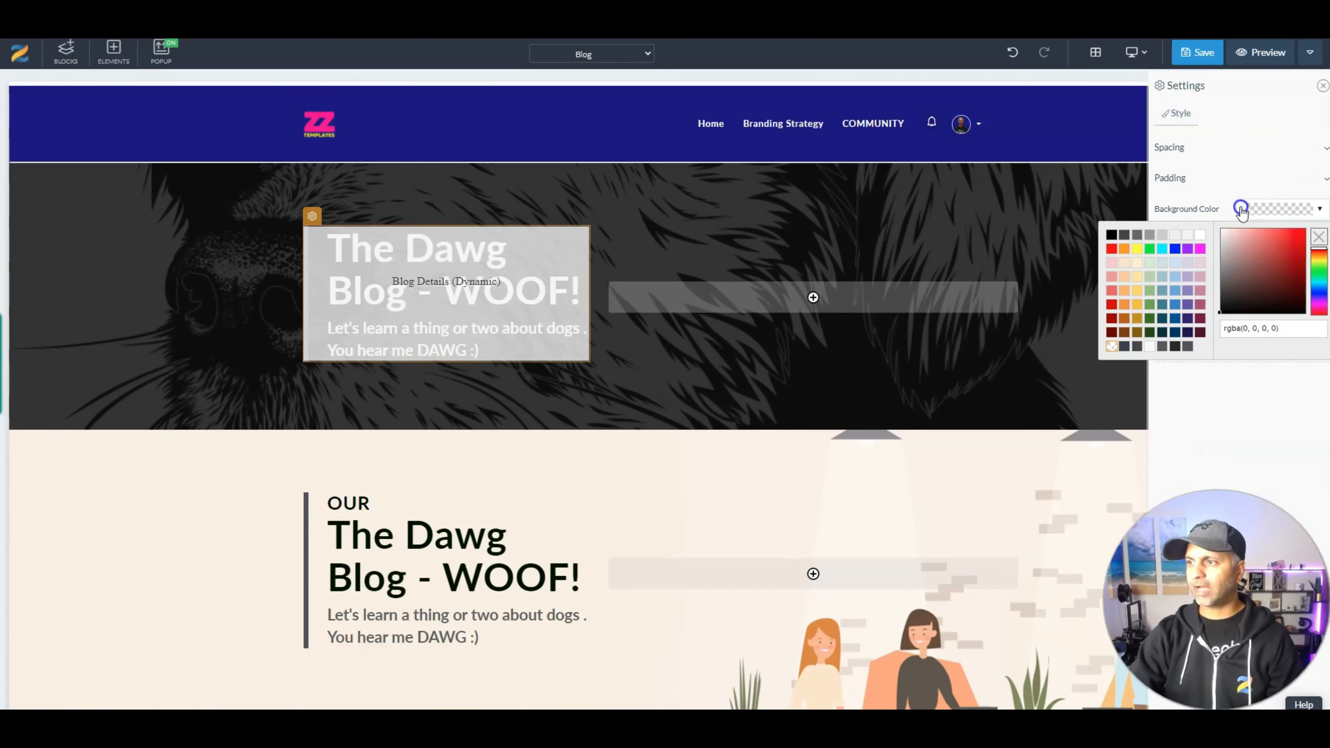
{"action": "left_click", "coordinate": [1209, 207]}
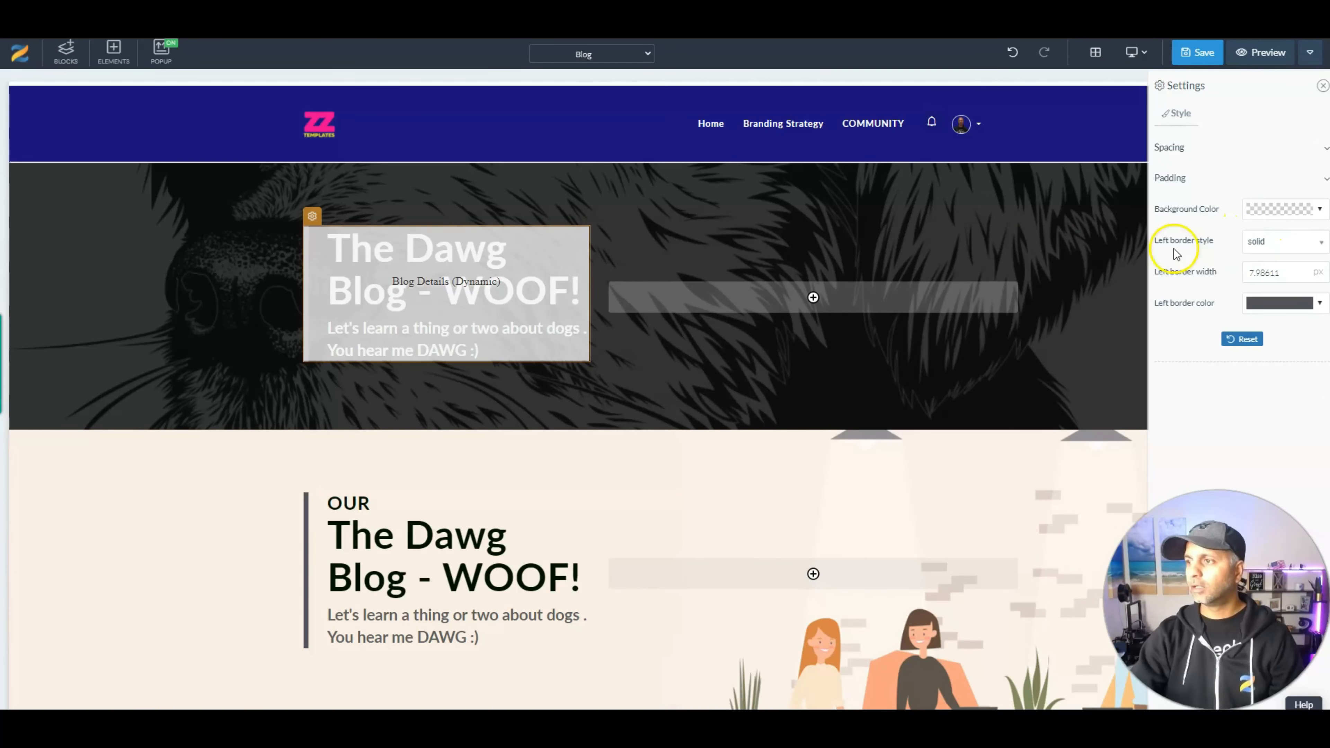
Try to hide the left border of the banner's blog details with style none, width 0 px and a white border color.
{"action": "left_click", "coordinate": [1278, 242]}
{"action": "left_click", "coordinate": [1265, 263]}
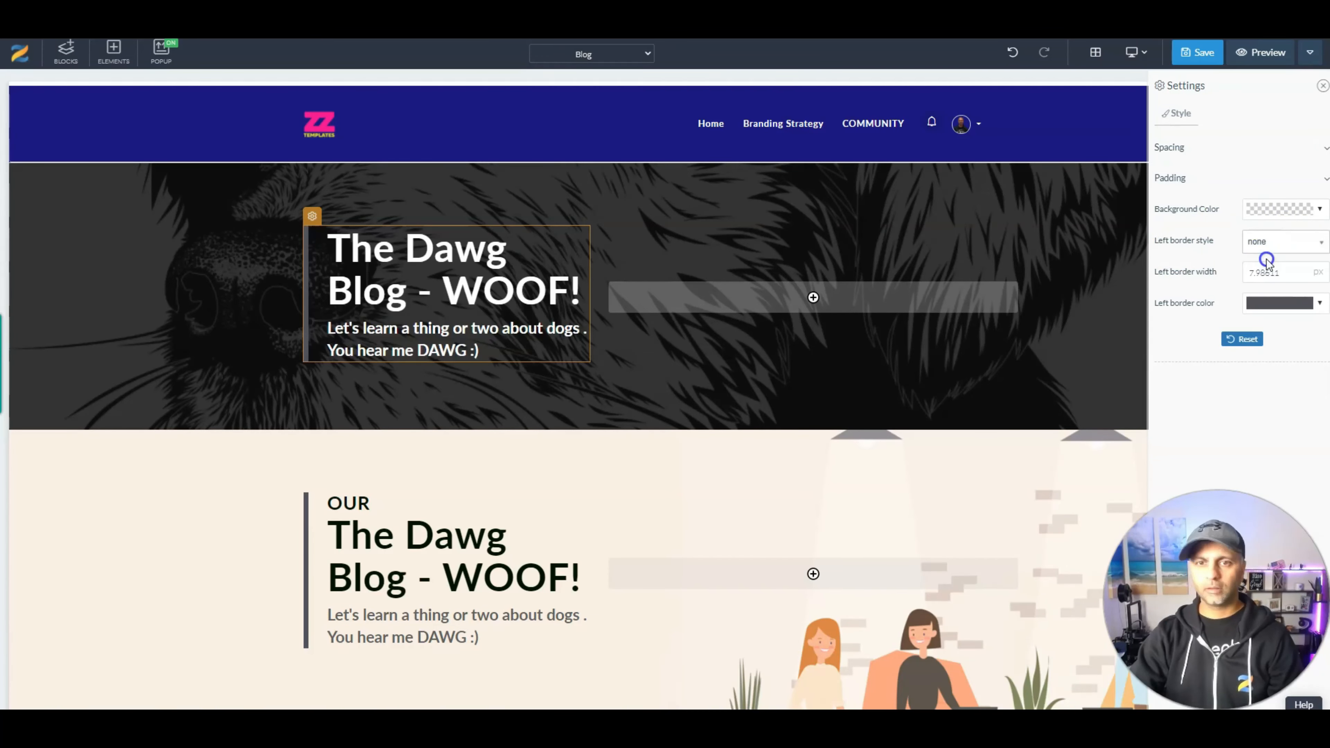
{"action": "left_click", "coordinate": [1323, 85]}
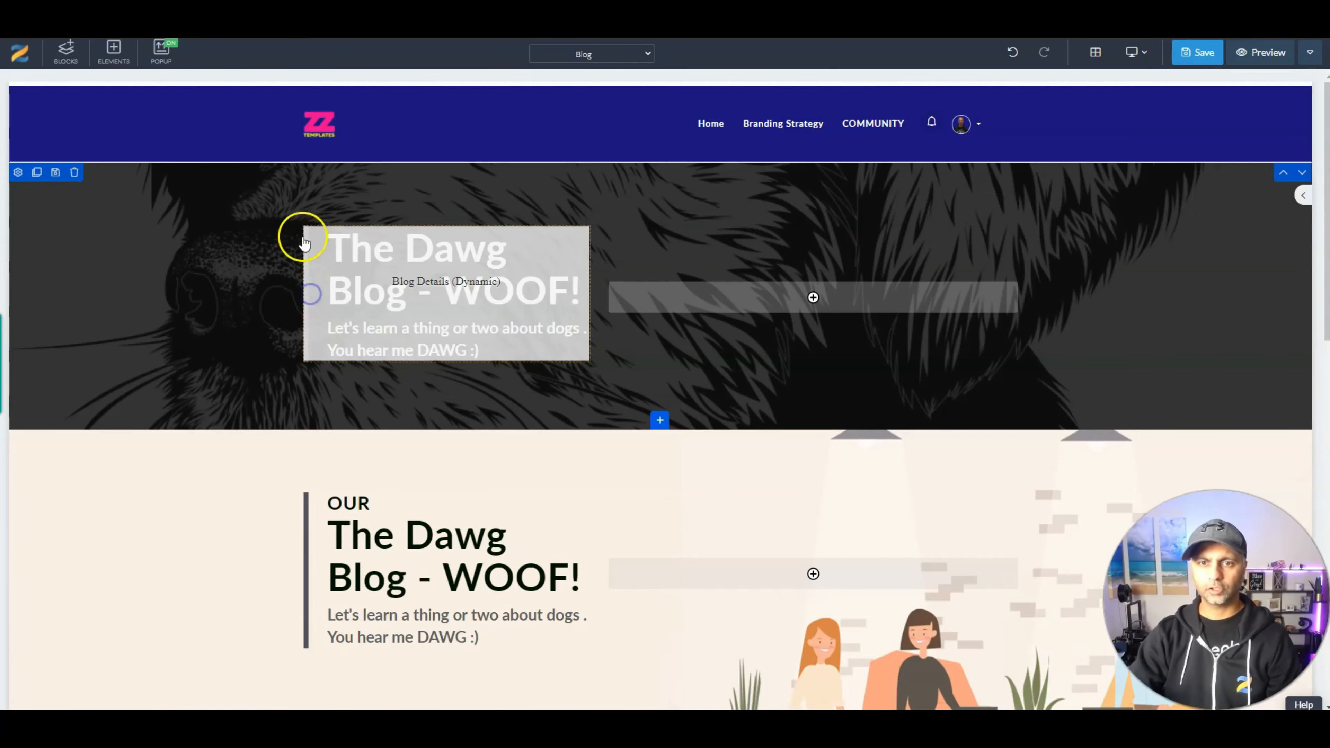
{"action": "left_click", "coordinate": [1308, 268]}
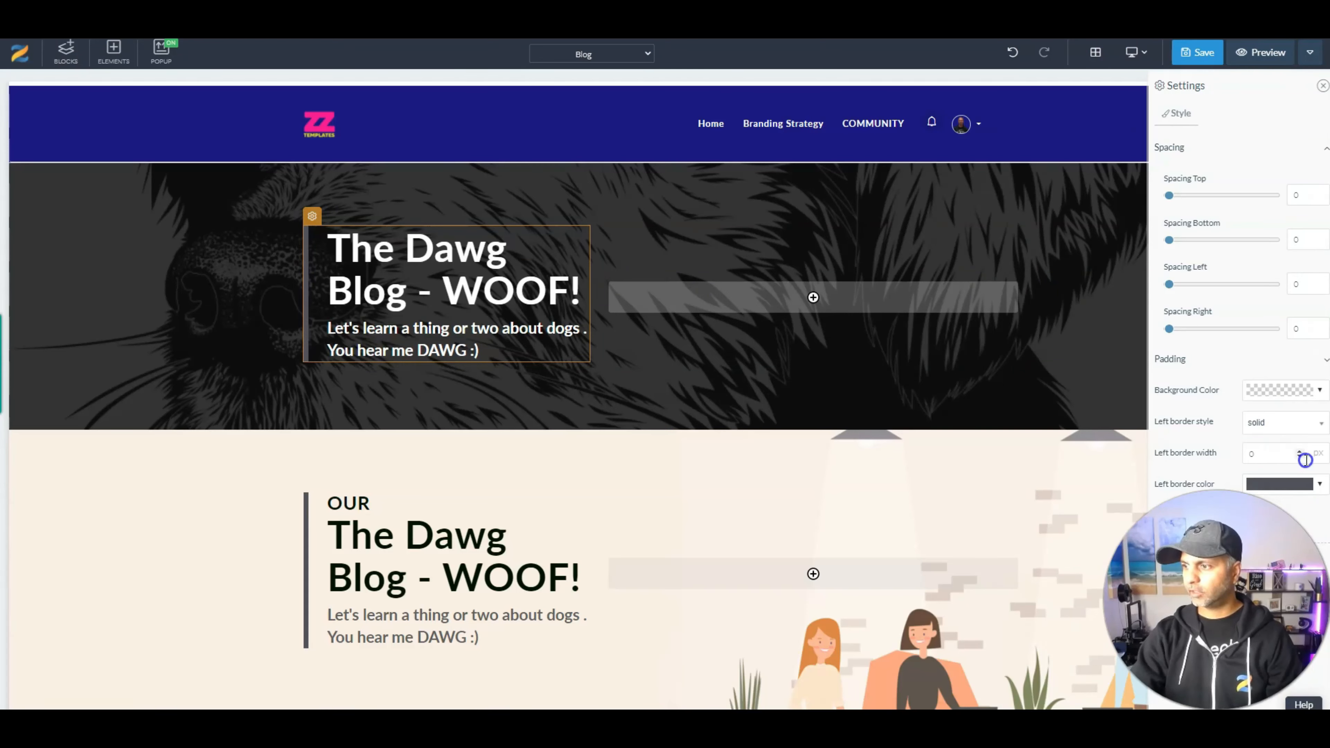
{"action": "left_click", "coordinate": [1265, 484]}
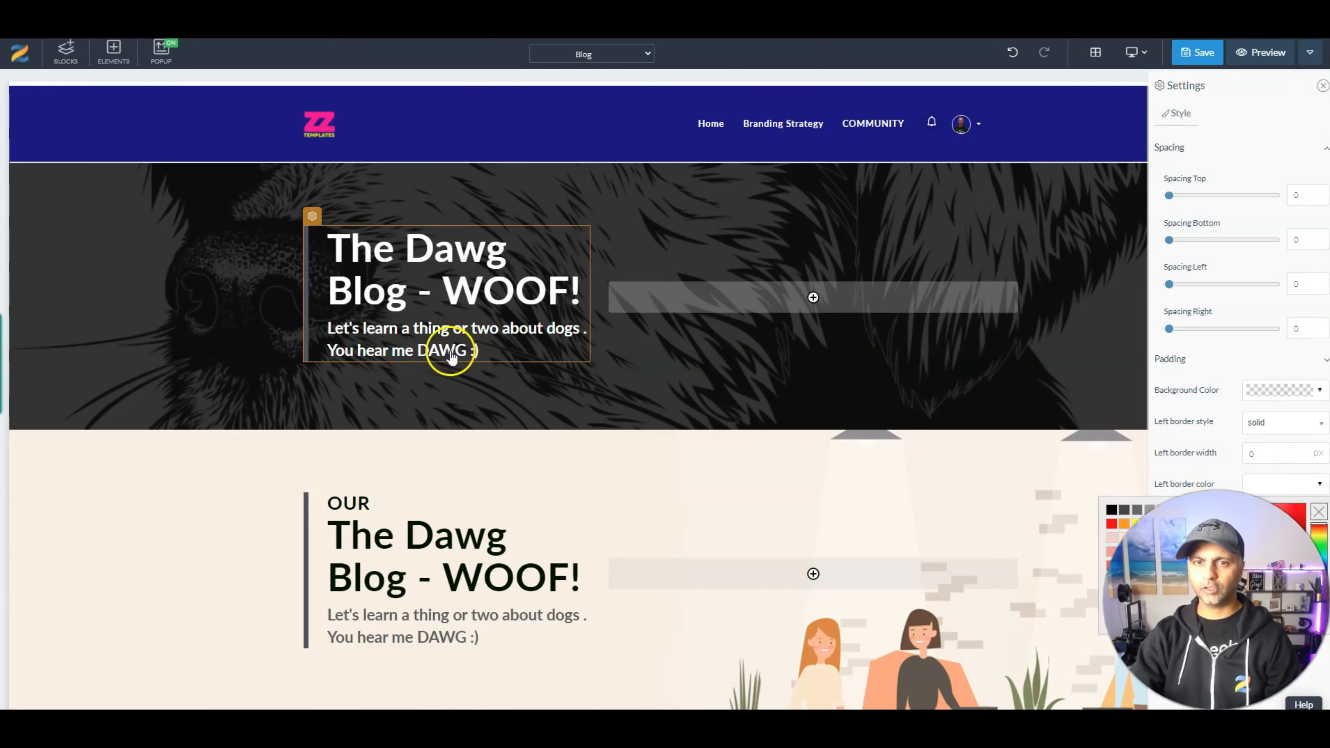
Save the blog home page and check the banner in the page preview.
{"action": "left_click", "coordinate": [1211, 55]}
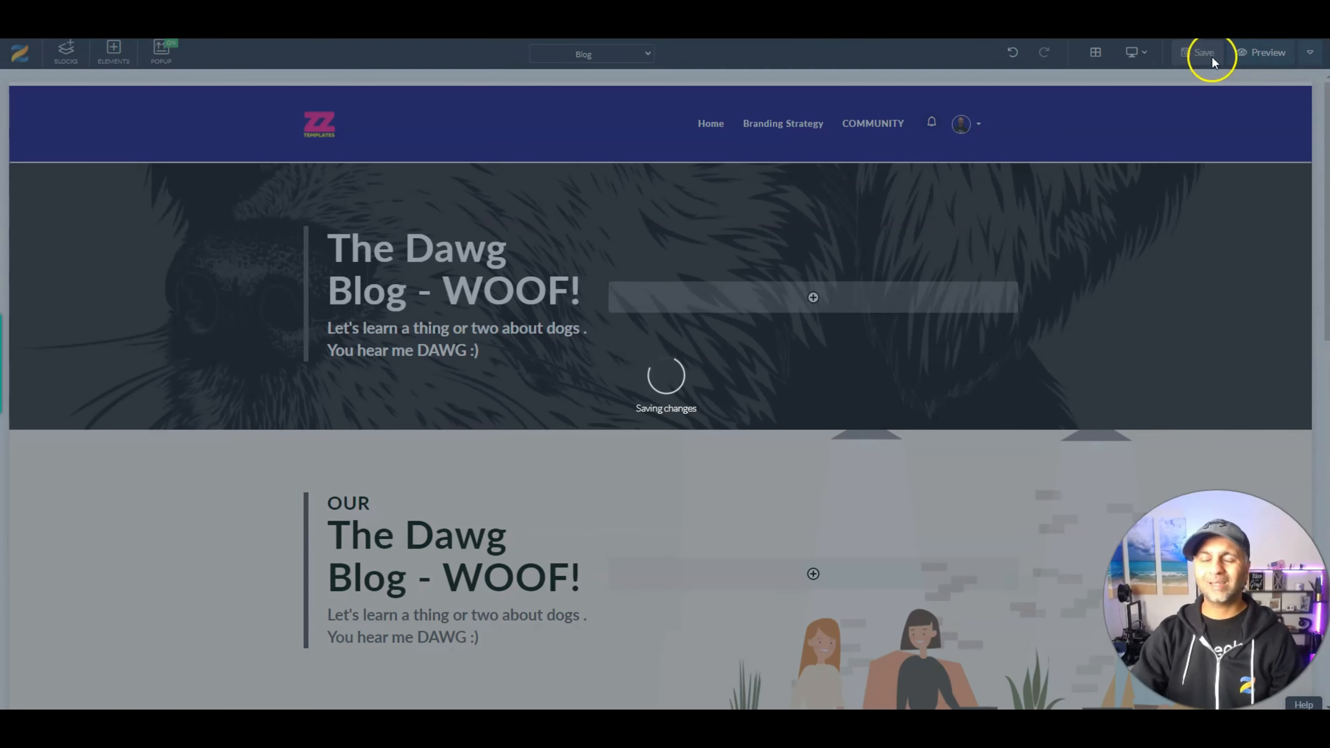
{"action": "left_click", "coordinate": [1239, 52]}
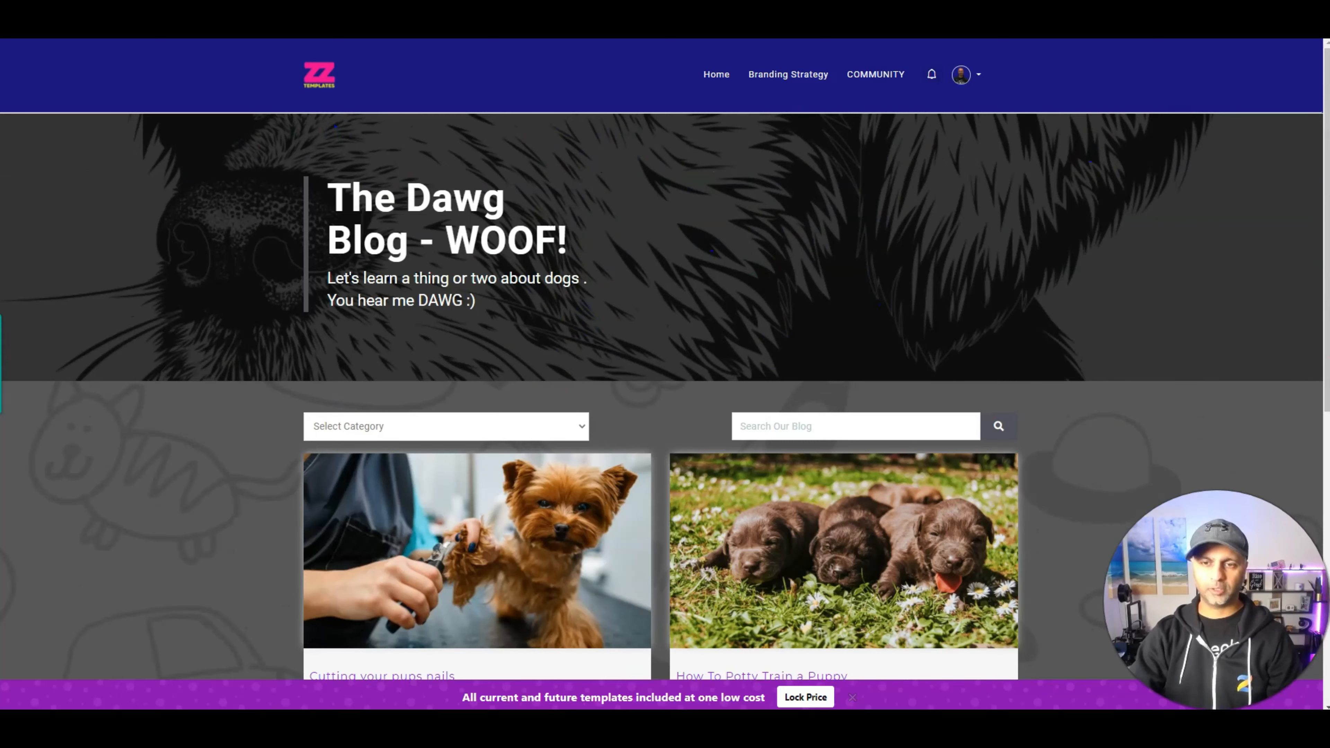
{"action": "key", "text": "ctrl+w"}
Open the style settings of the All Blogs element and set the blog title color to black.
{"action": "scroll", "coordinate": [890, 371], "scroll_direction": "down", "scroll_amount": 5}
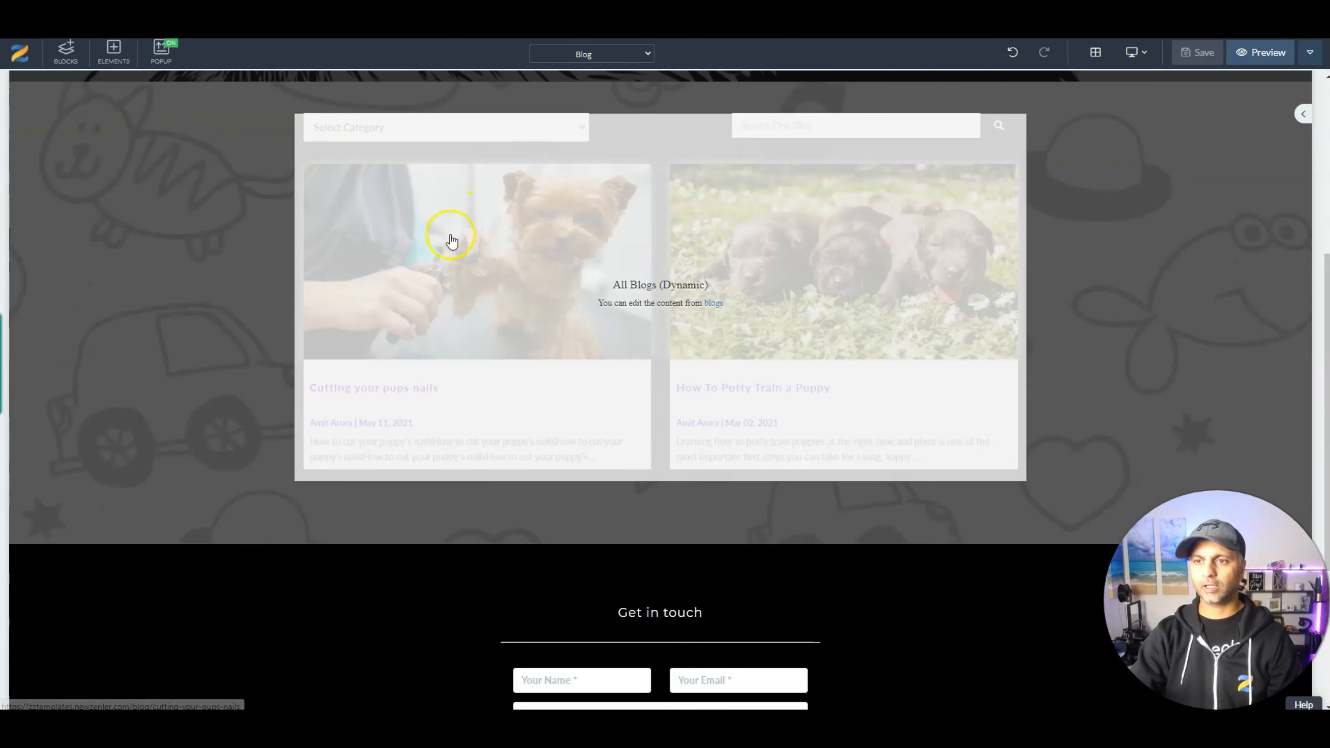
{"action": "left_click", "coordinate": [336, 157]}
{"action": "left_click", "coordinate": [298, 108]}
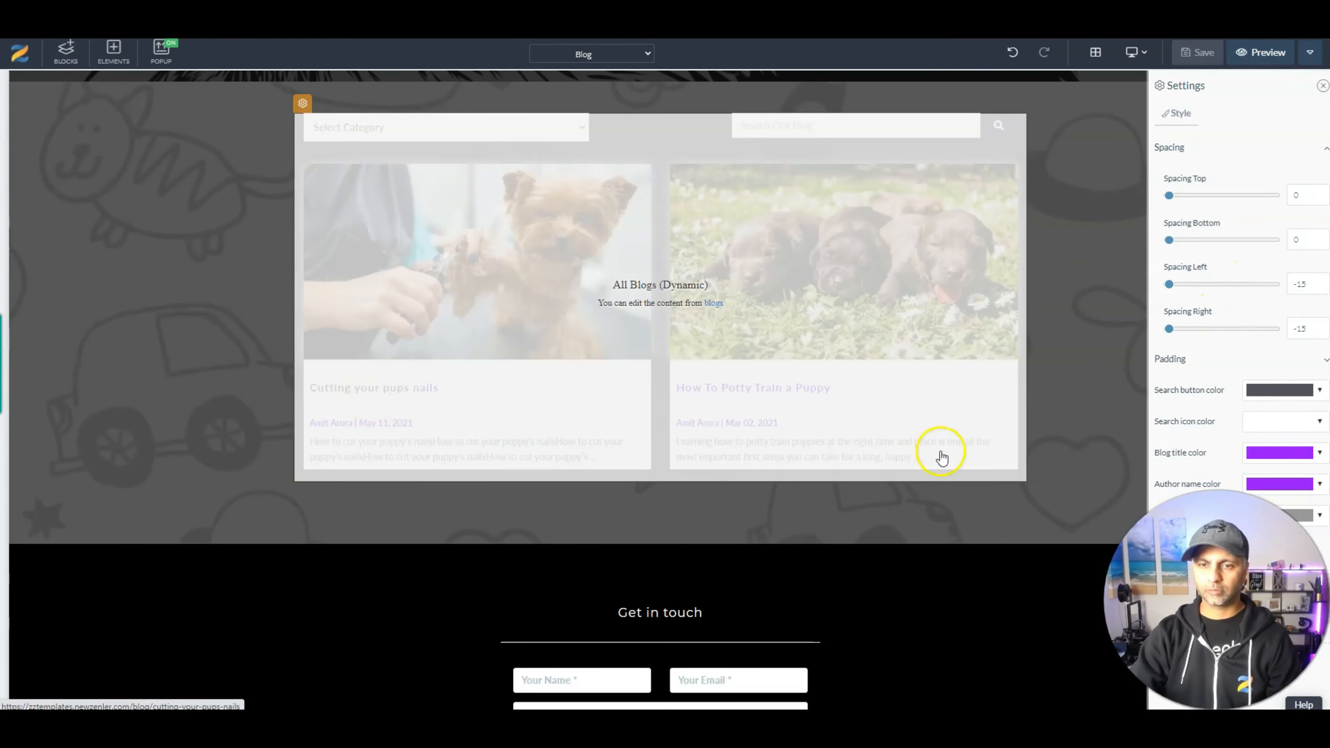
{"action": "left_click", "coordinate": [1275, 454]}
{"action": "left_click", "coordinate": [1118, 477]}
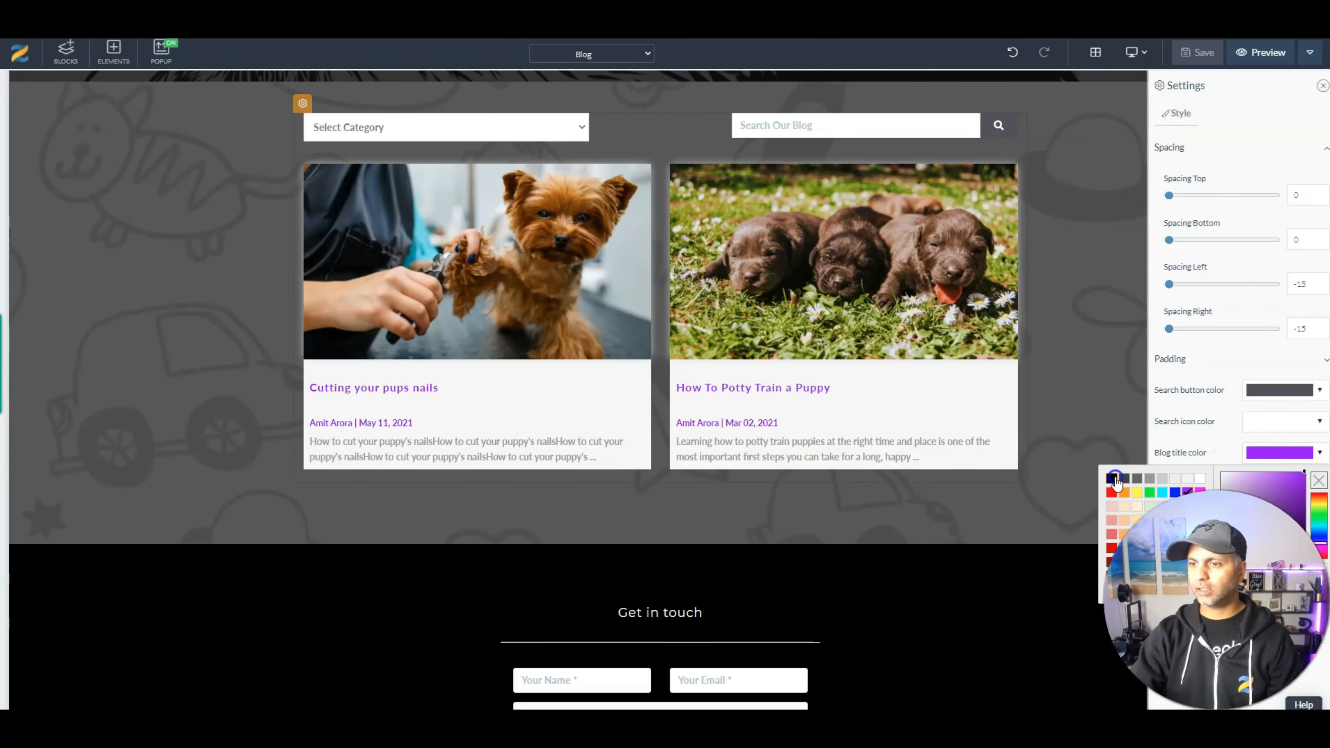
Try light grey and white for the All Blogs search icon color and set it to black.
{"action": "left_click", "coordinate": [1188, 433]}
{"action": "left_click", "coordinate": [1303, 426]}
{"action": "left_click", "coordinate": [1188, 448]}
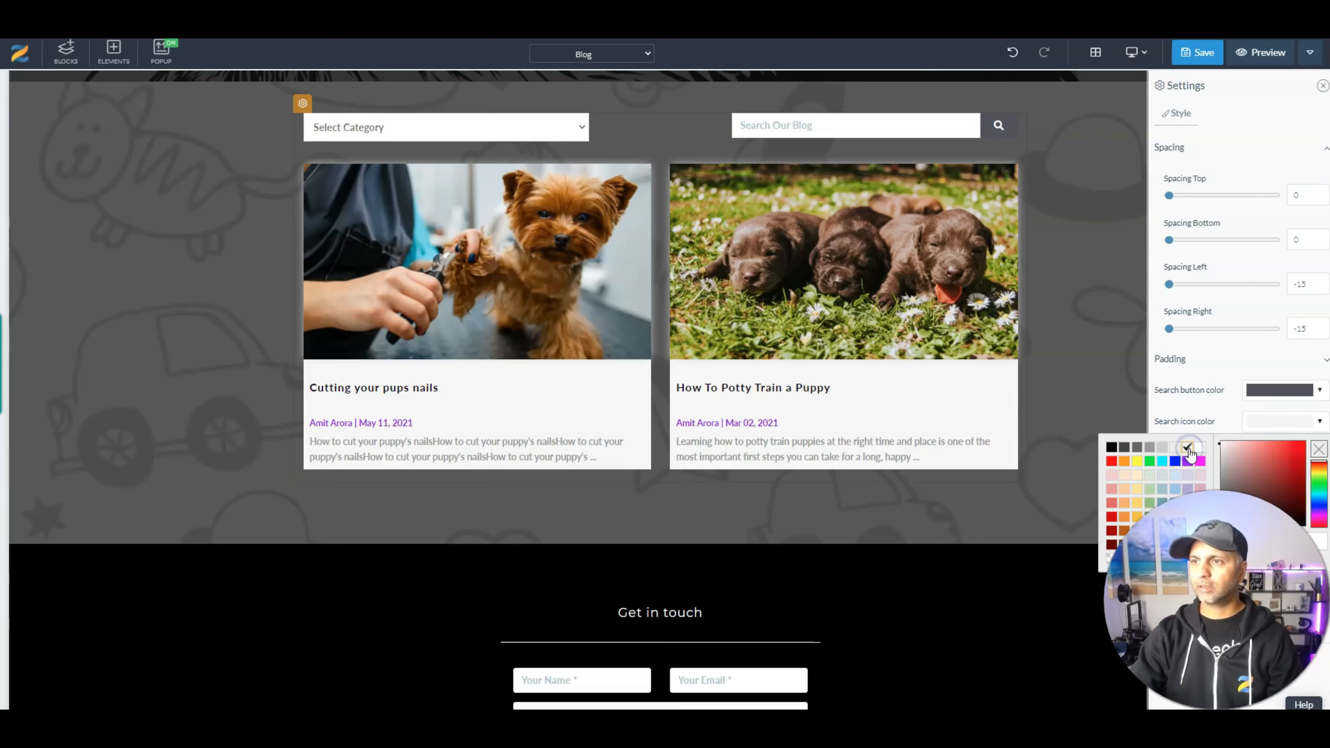
{"action": "left_click", "coordinate": [1175, 448]}
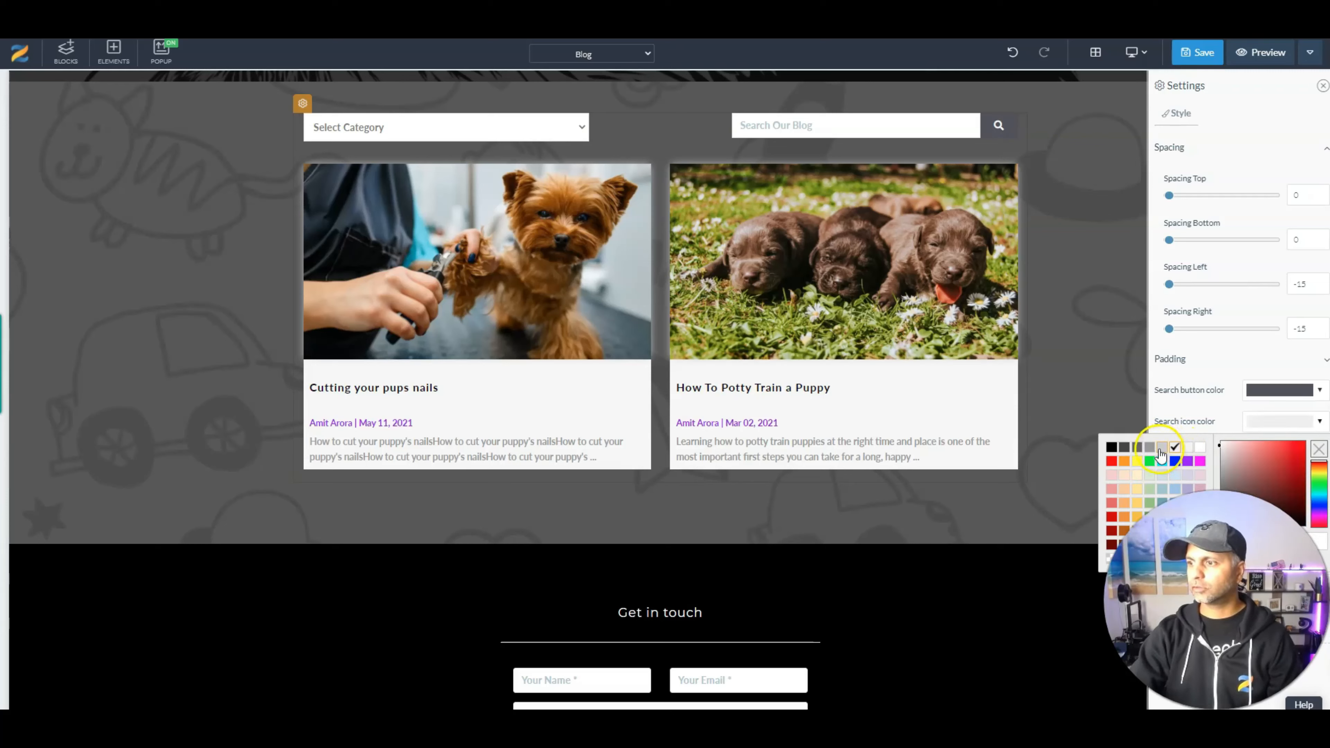
{"action": "left_click", "coordinate": [1115, 449]}
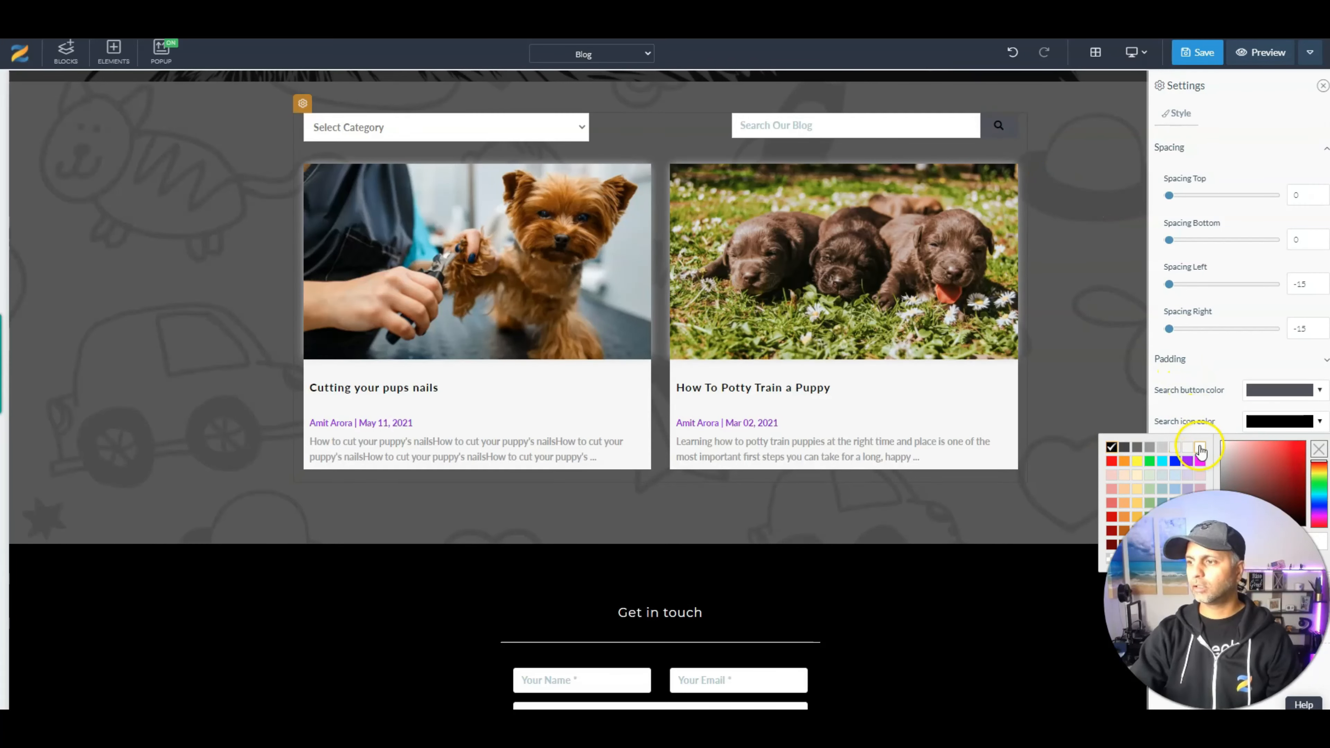
{"action": "left_click", "coordinate": [1200, 448]}
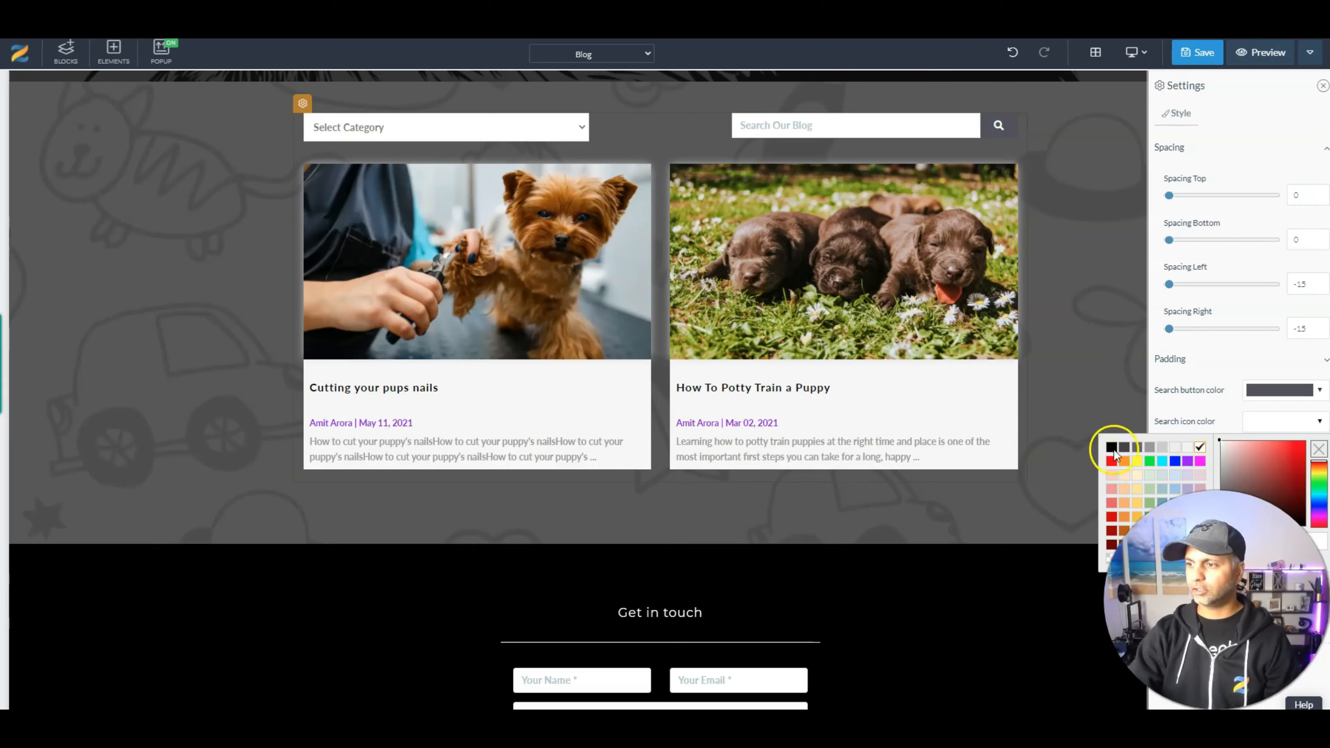
{"action": "left_click", "coordinate": [1111, 447]}
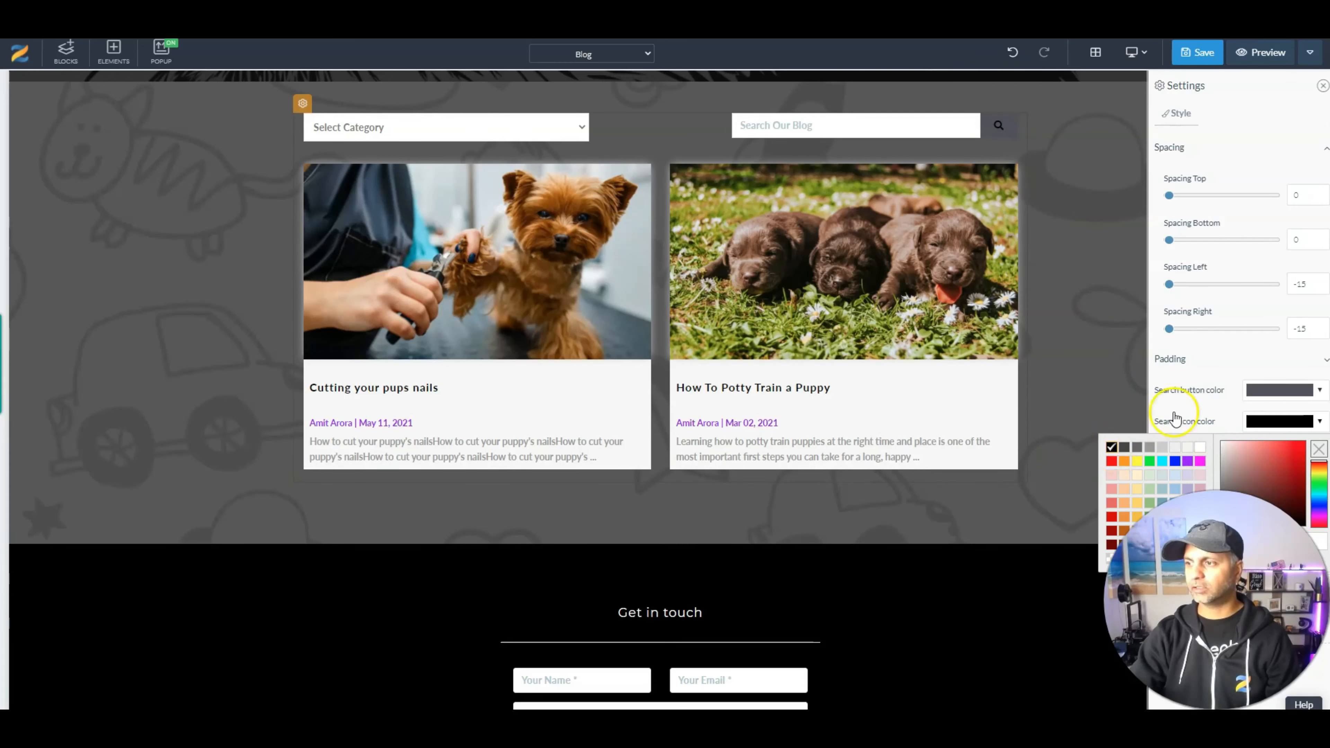
{"action": "left_click", "coordinate": [1182, 401]}
Darken the excerpt text color in the All Blogs element and set the author name color to black.
{"action": "left_click", "coordinate": [1304, 517]}
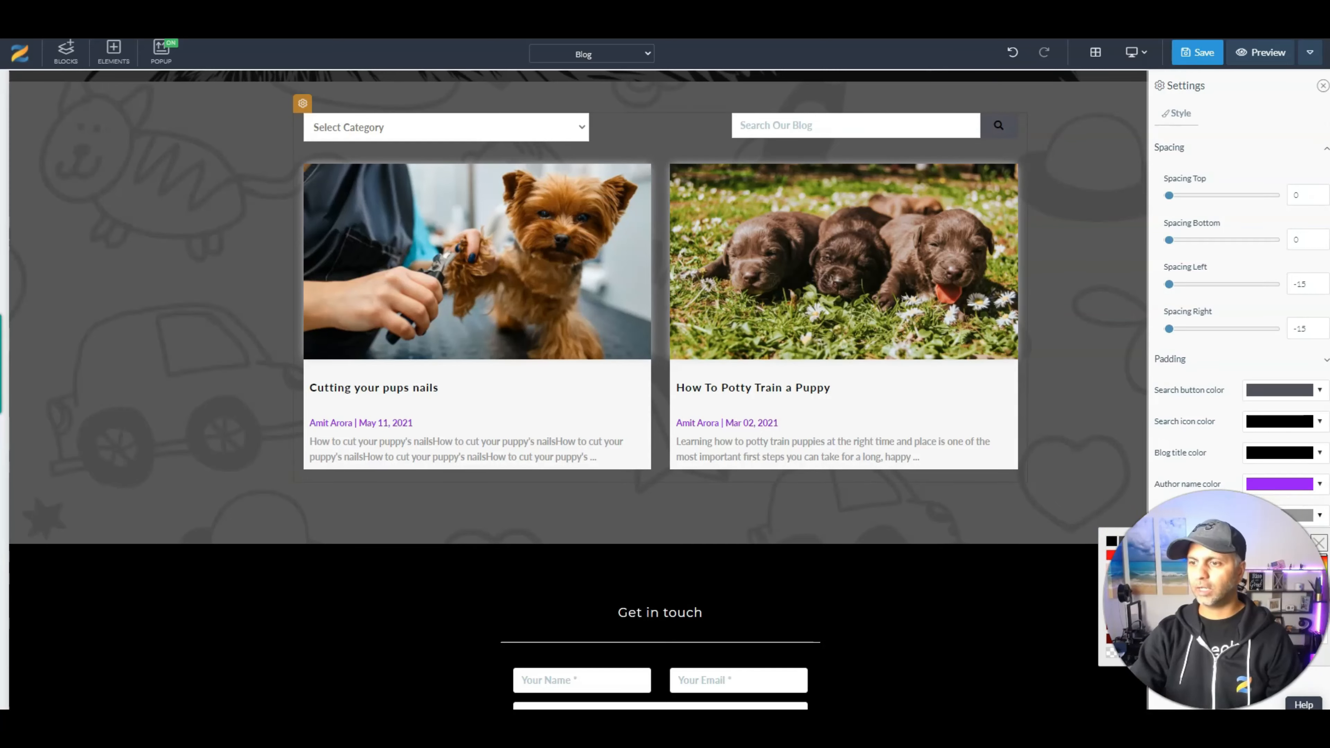
{"action": "left_click", "coordinate": [1263, 488]}
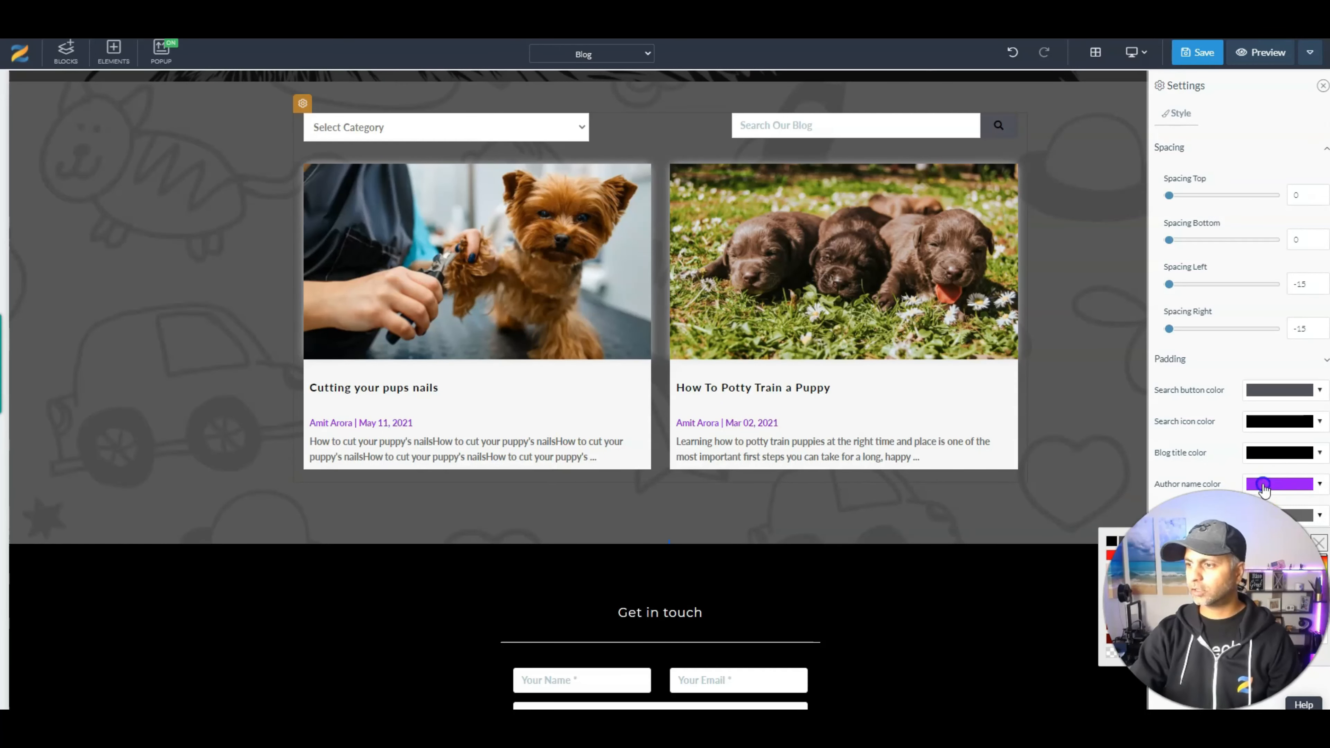
{"action": "left_click", "coordinate": [1112, 509]}
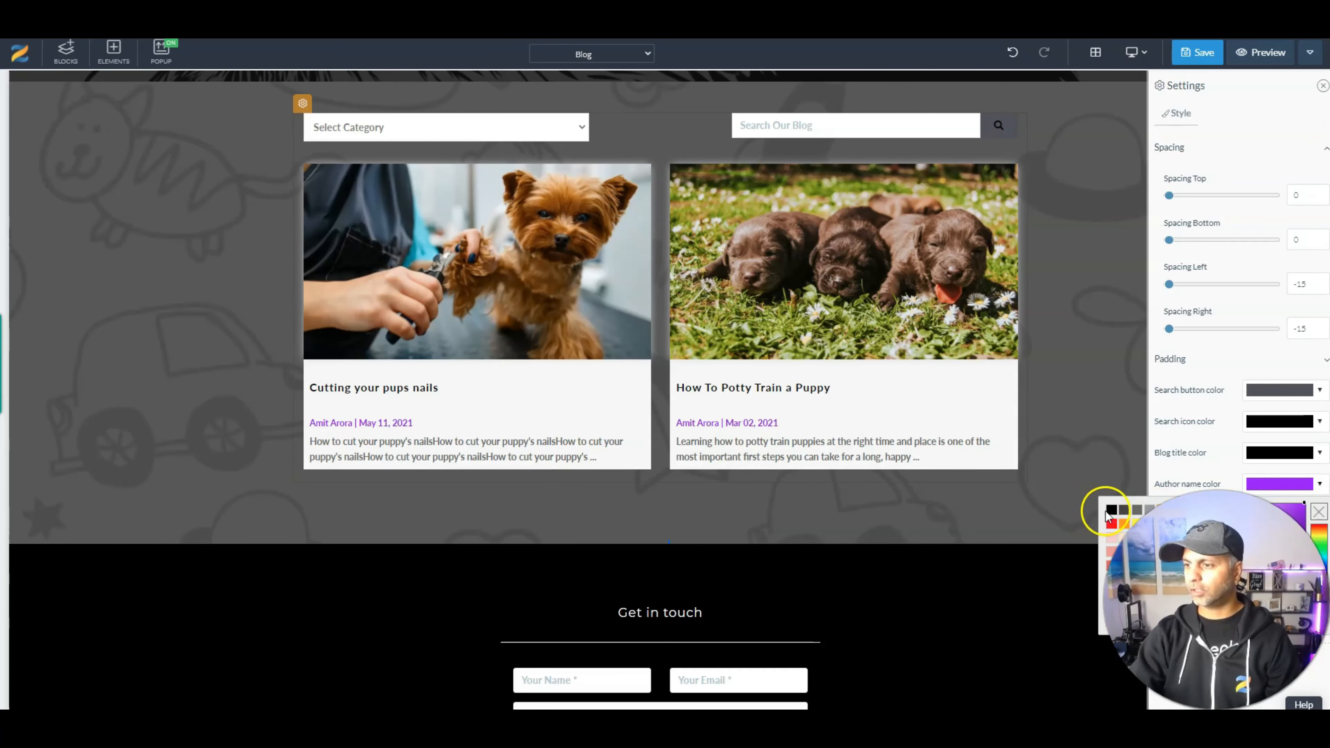
{"action": "left_click", "coordinate": [231, 391]}
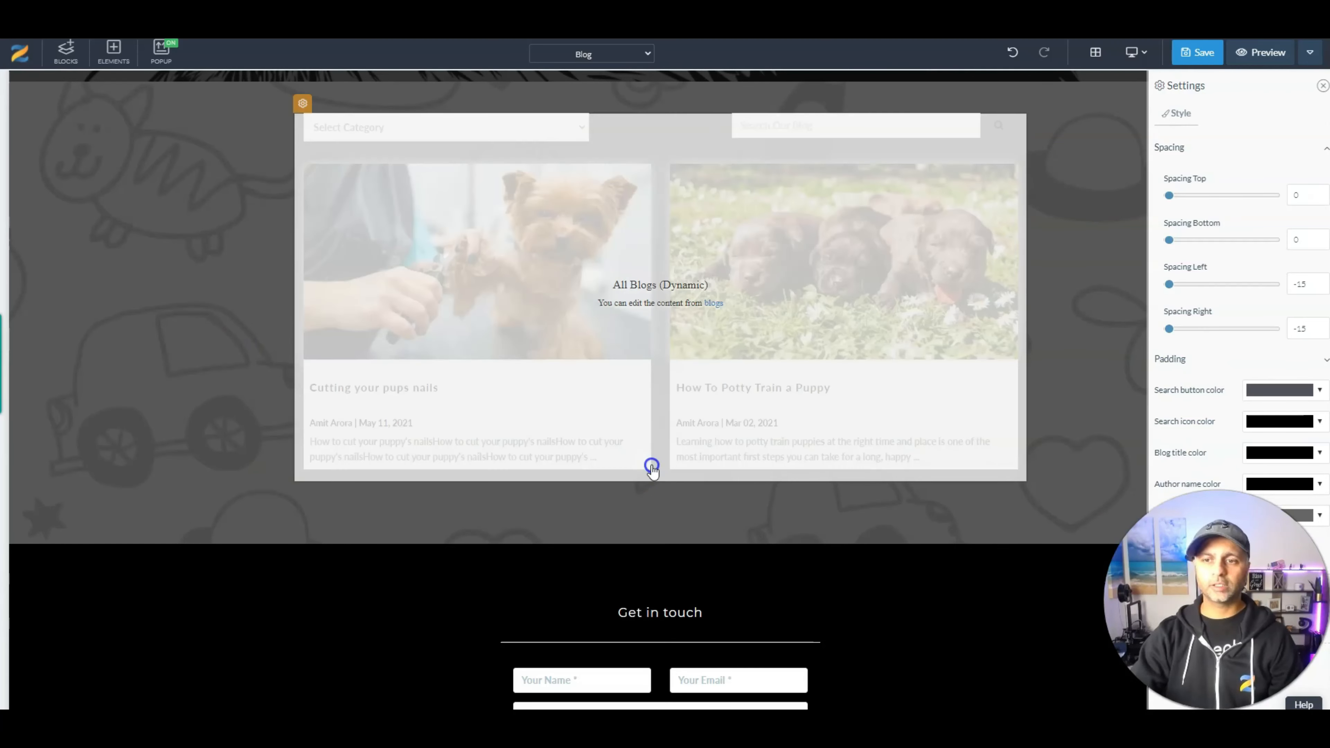
Reopen the blog settings and open the Blog Post Page for editing.
{"action": "scroll", "coordinate": [650, 469], "scroll_direction": "up", "scroll_amount": 5}
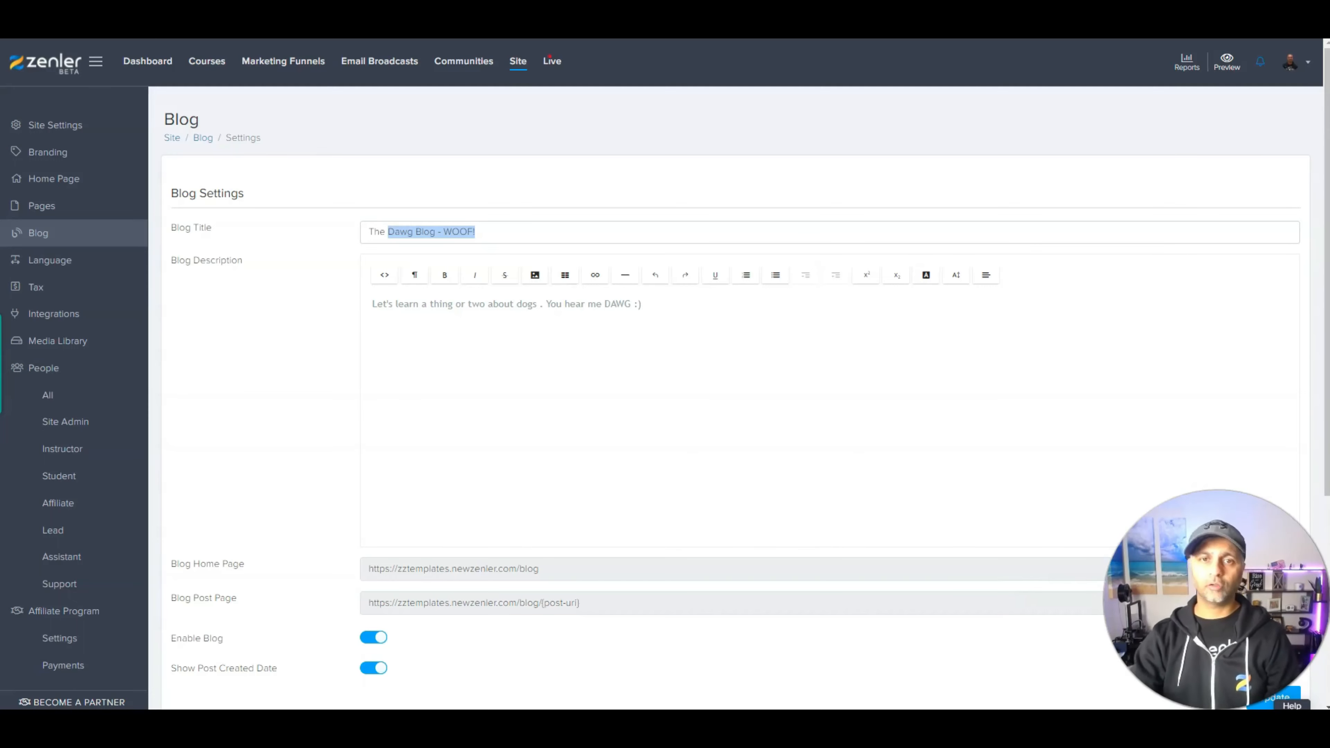
{"action": "left_click", "coordinate": [209, 138]}
{"action": "left_click", "coordinate": [1273, 122]}
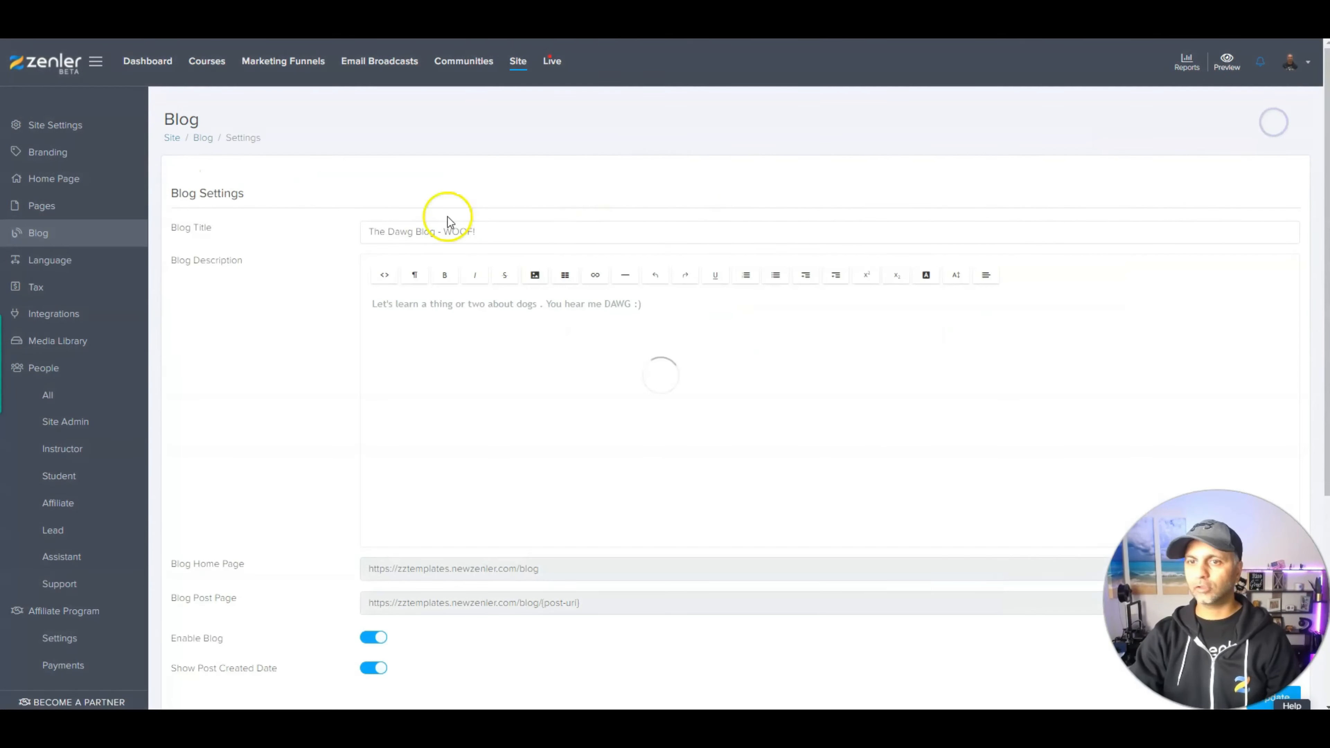
{"action": "scroll", "coordinate": [246, 343], "scroll_direction": "down", "scroll_amount": 1}
{"action": "scroll", "coordinate": [246, 343], "scroll_direction": "down", "scroll_amount": 5}
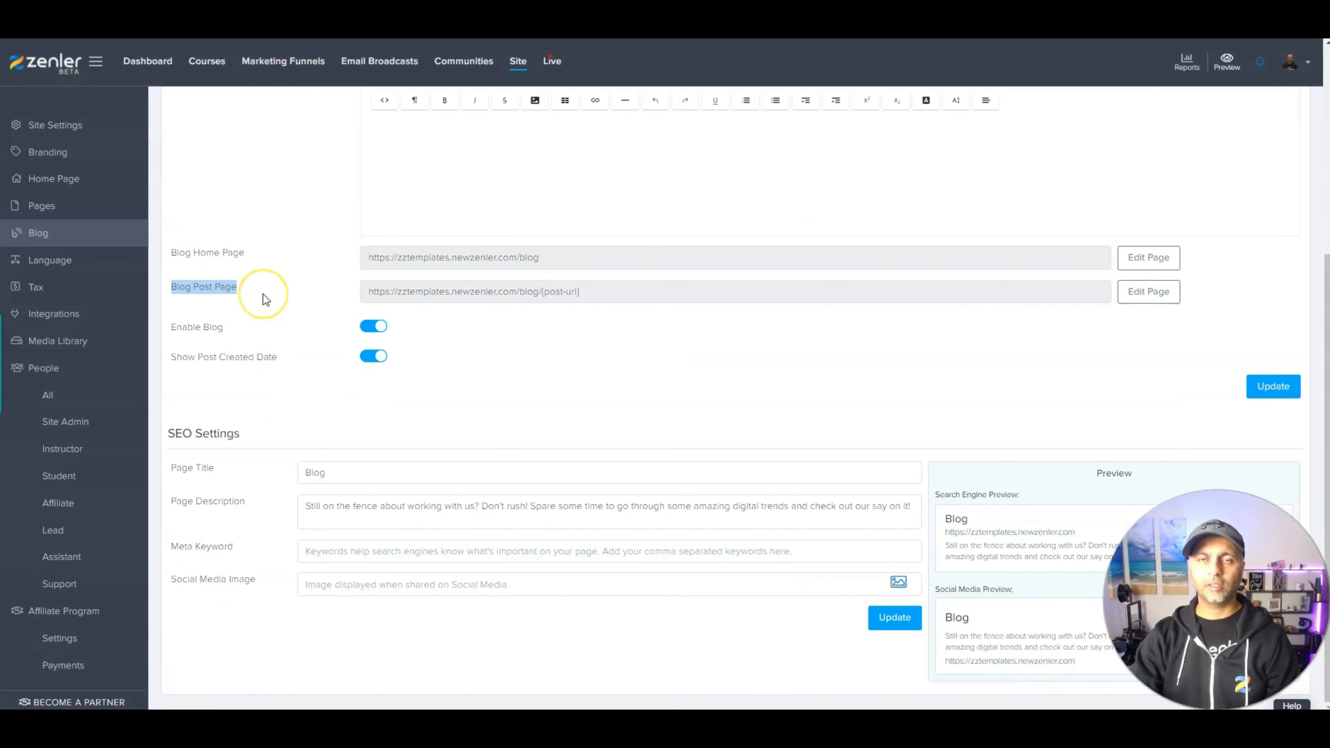
{"action": "left_click", "coordinate": [1171, 287]}
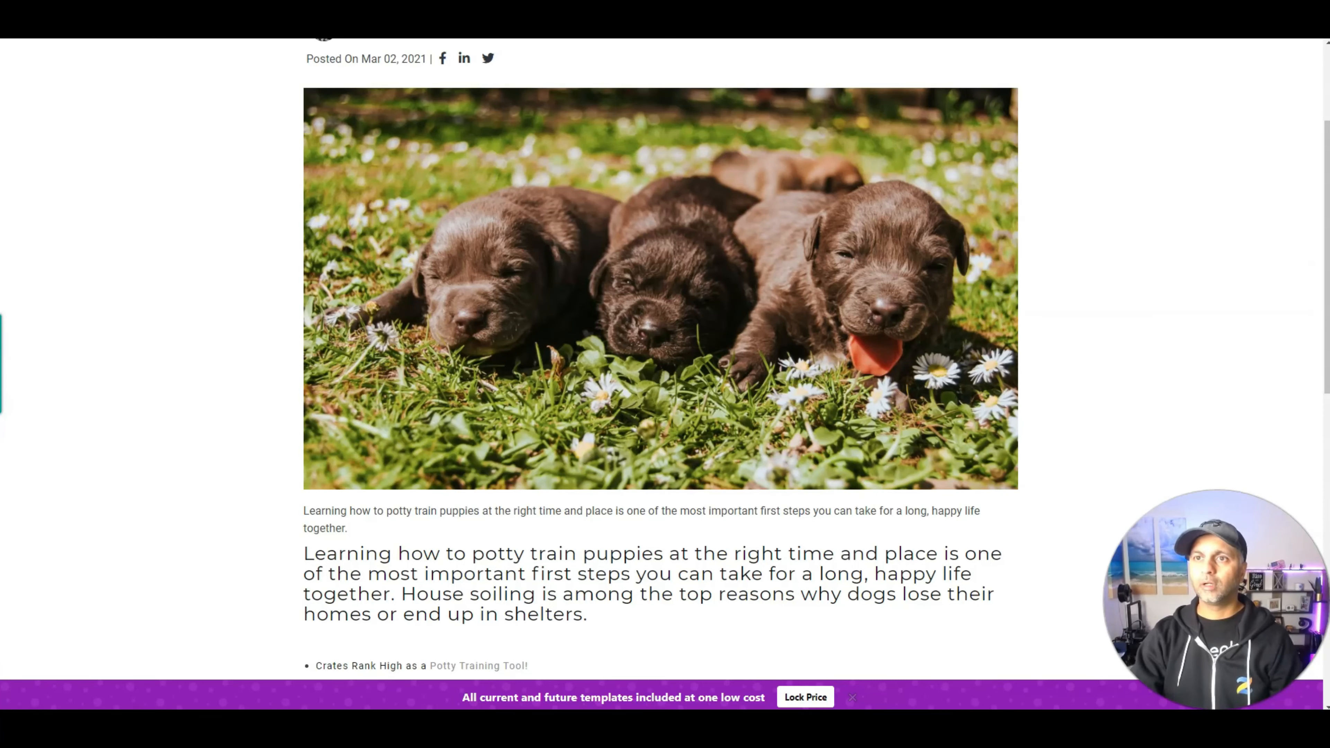
{"action": "key", "text": "alt+Left"}
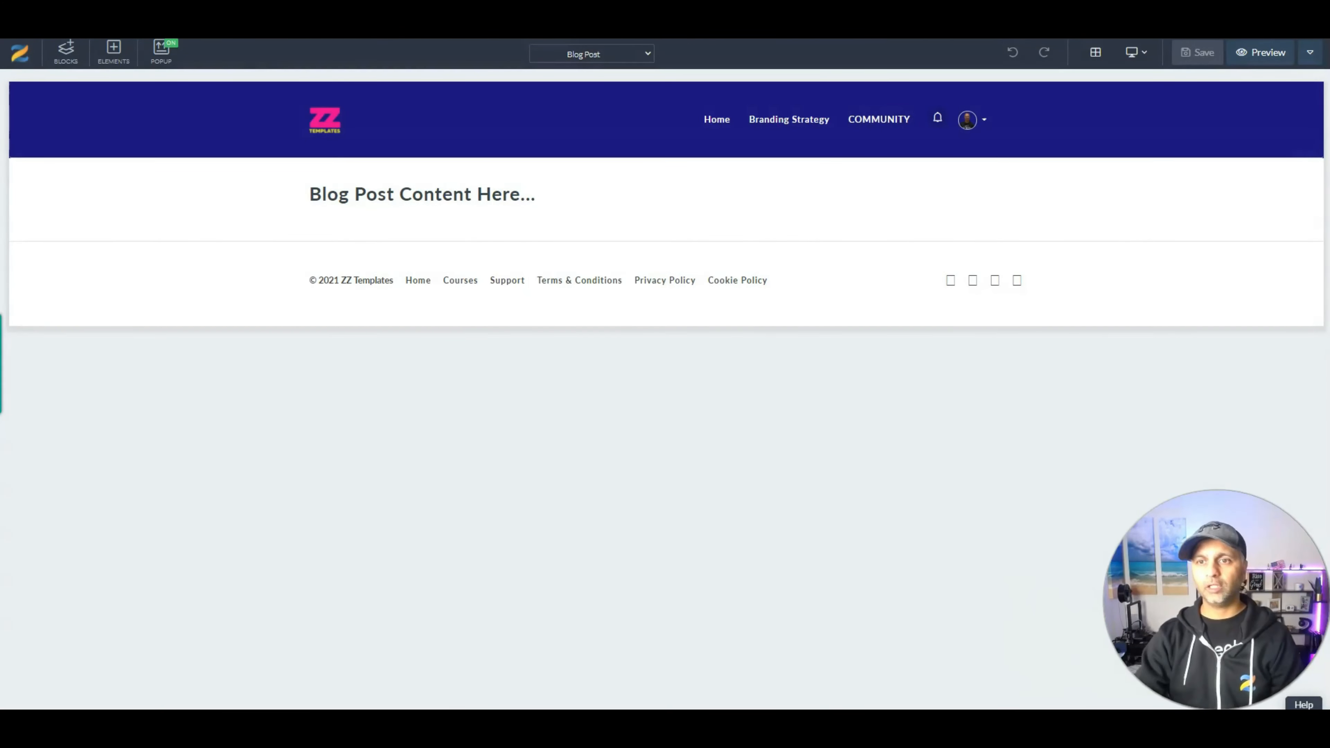
Select the dynamic blog post content element on the Blog Post page and examine where its content is edited.
{"action": "left_click", "coordinate": [535, 199]}
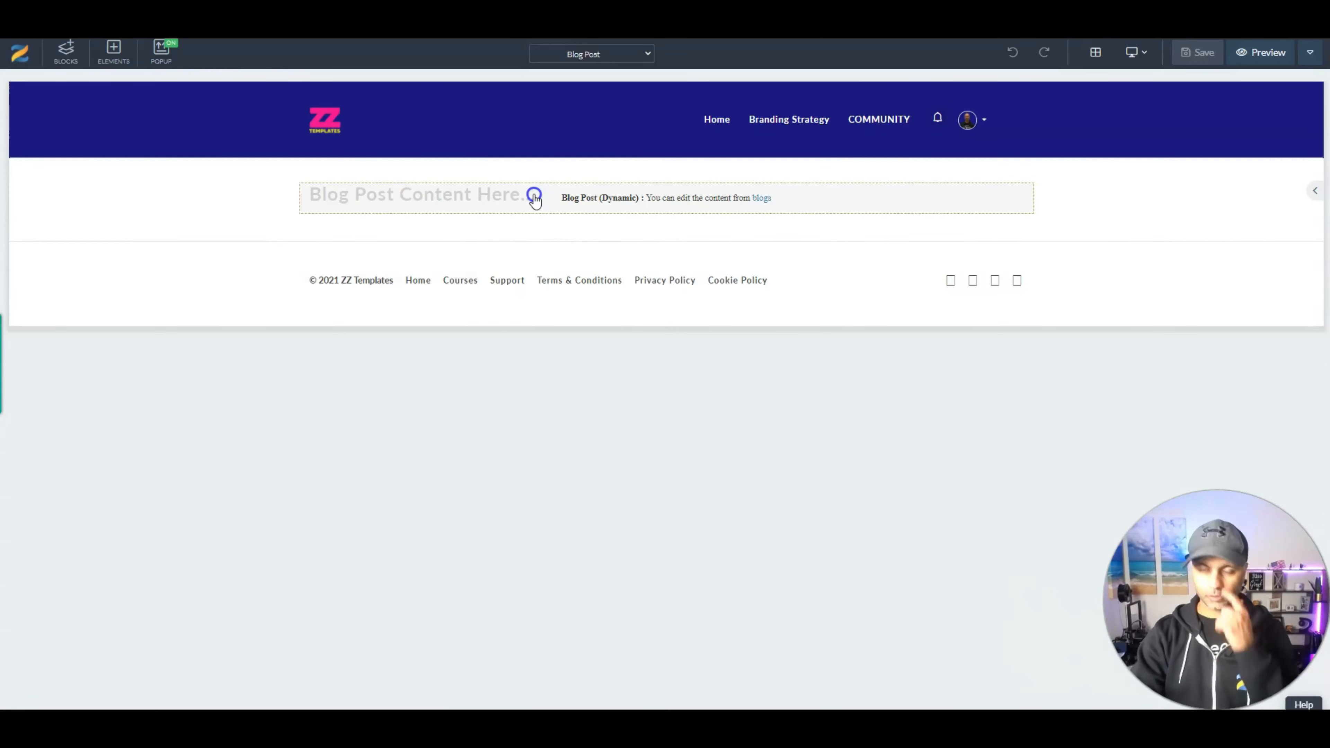
{"action": "left_click", "coordinate": [669, 196]}
{"action": "left_click", "coordinate": [385, 200]}
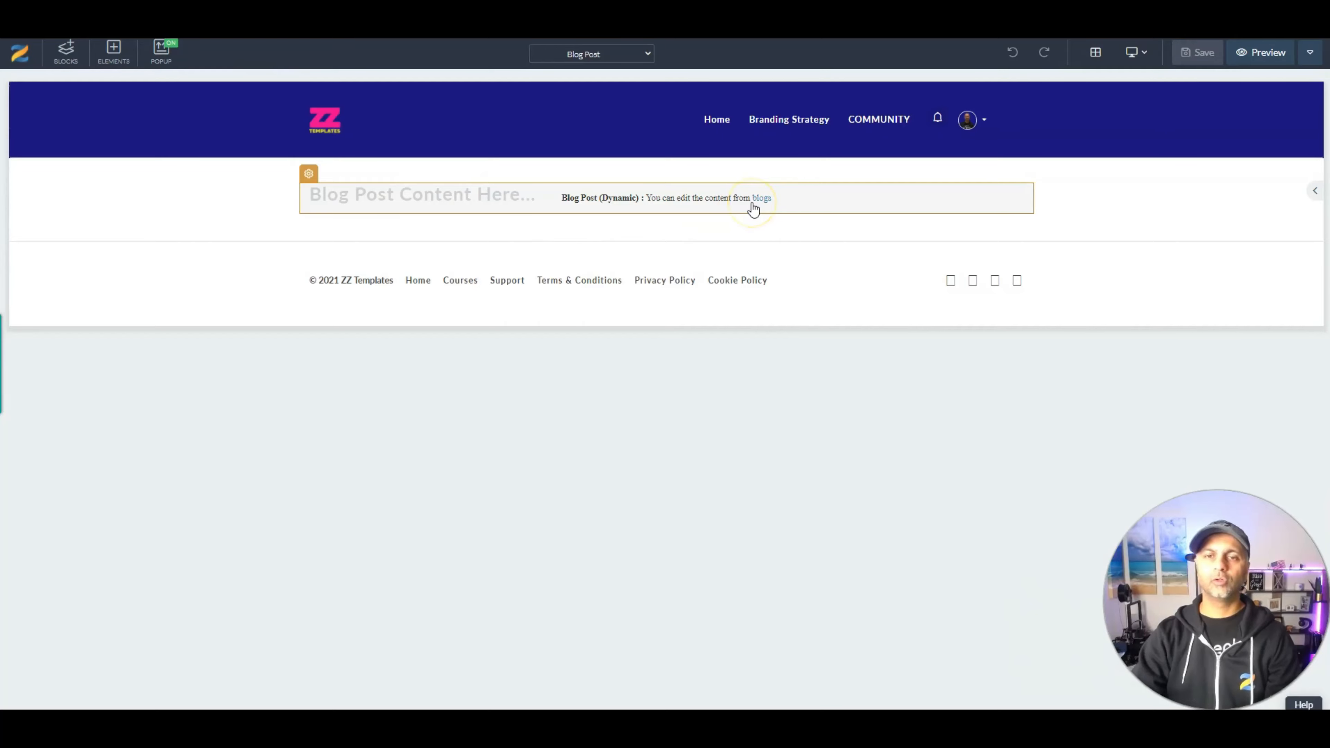
Add the Call to action block with a Sign Up Now button above a centered heading, directly below the blog post content.
{"action": "left_click", "coordinate": [671, 228]}
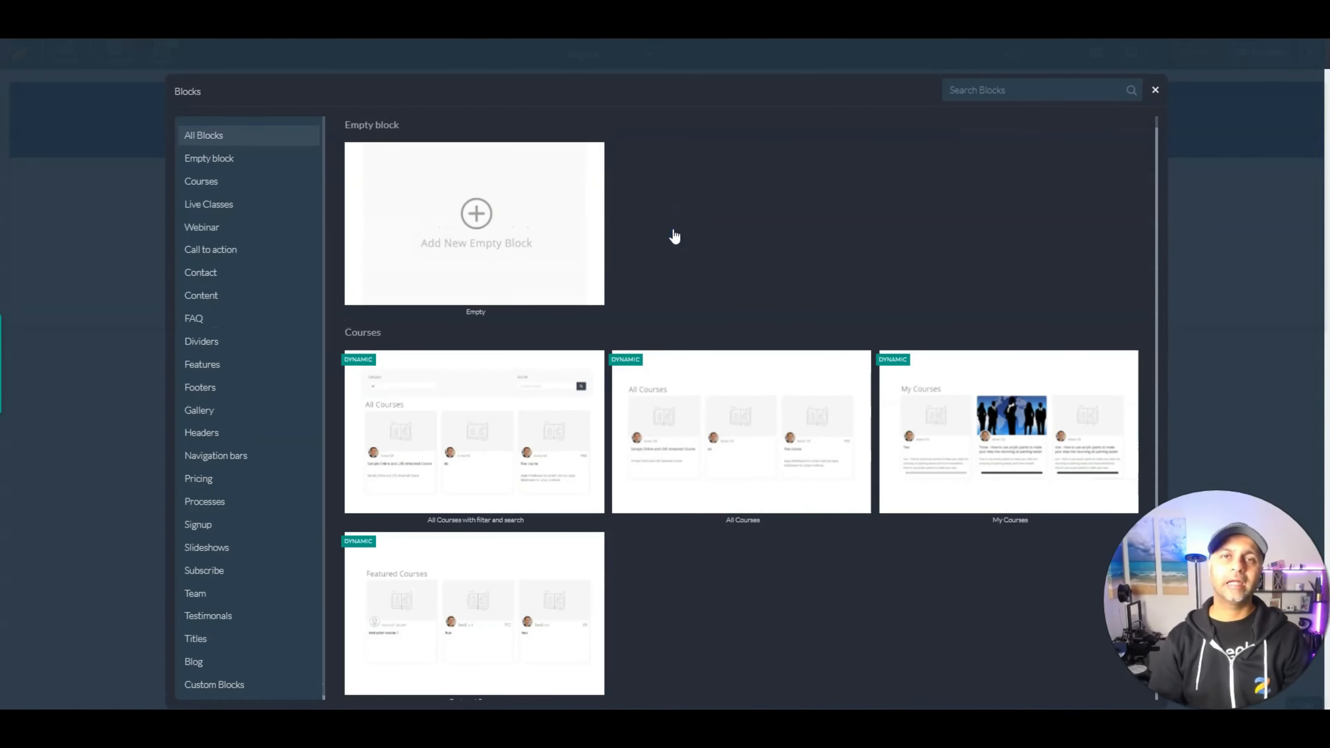
{"action": "left_click", "coordinate": [262, 253]}
{"action": "scroll", "coordinate": [769, 422], "scroll_direction": "down", "scroll_amount": 10}
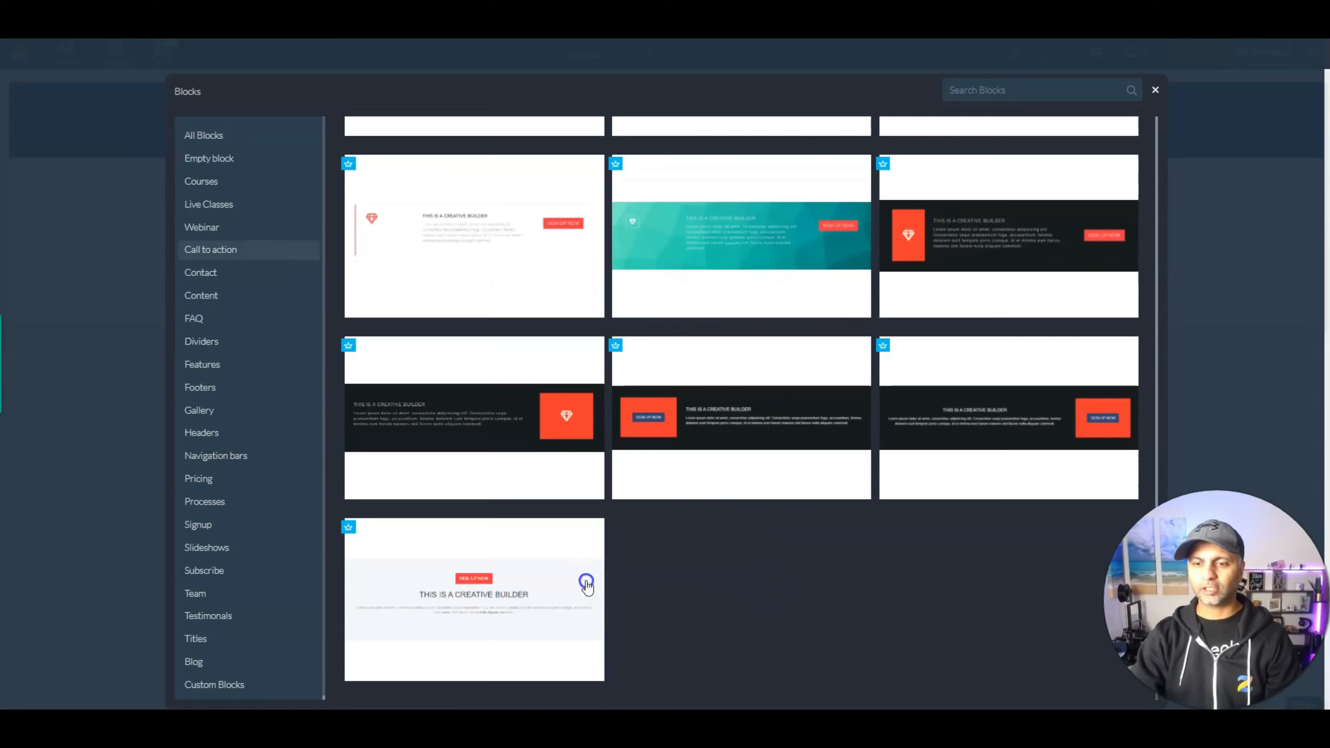
{"action": "left_click", "coordinate": [586, 581]}
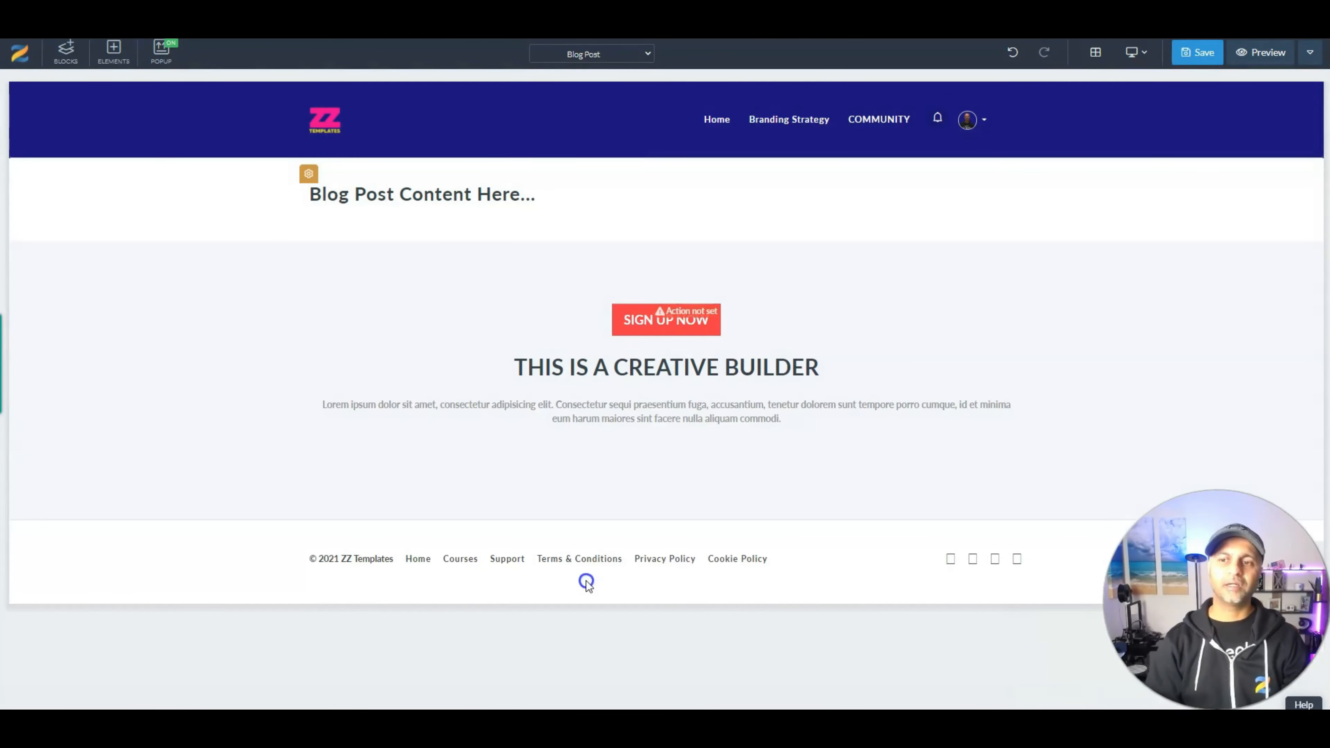